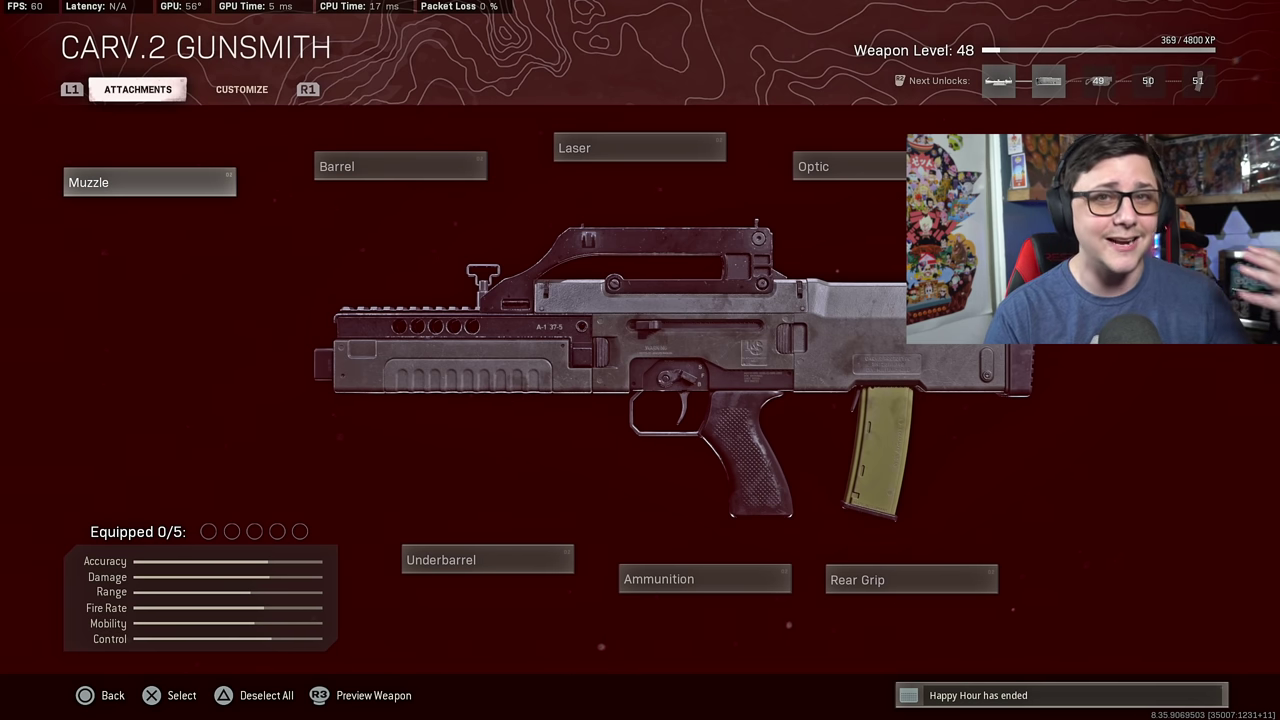
- Leave the CARV.2 Gunsmith for the game selection screen and browse the Black Ops Cold War modes through Zombies
key("Escape")
key("Escape")
key("Escape")
key("Escape")
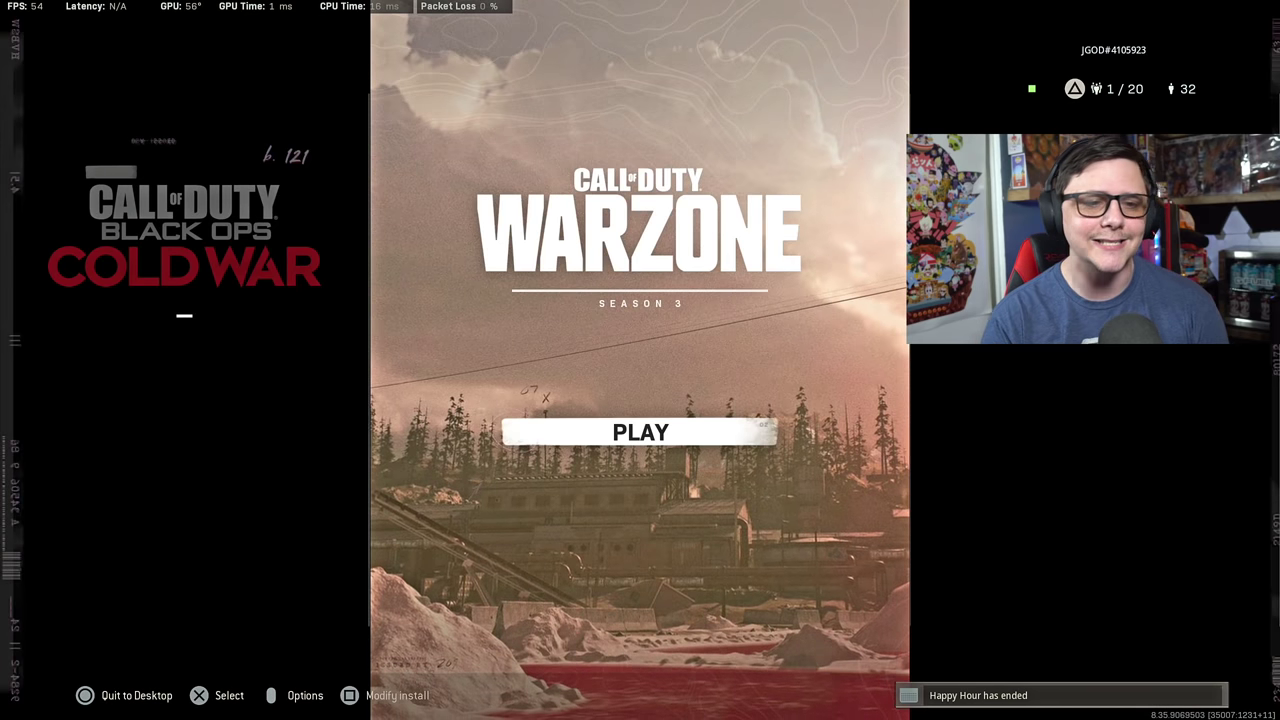
key("Left")
key("Down")
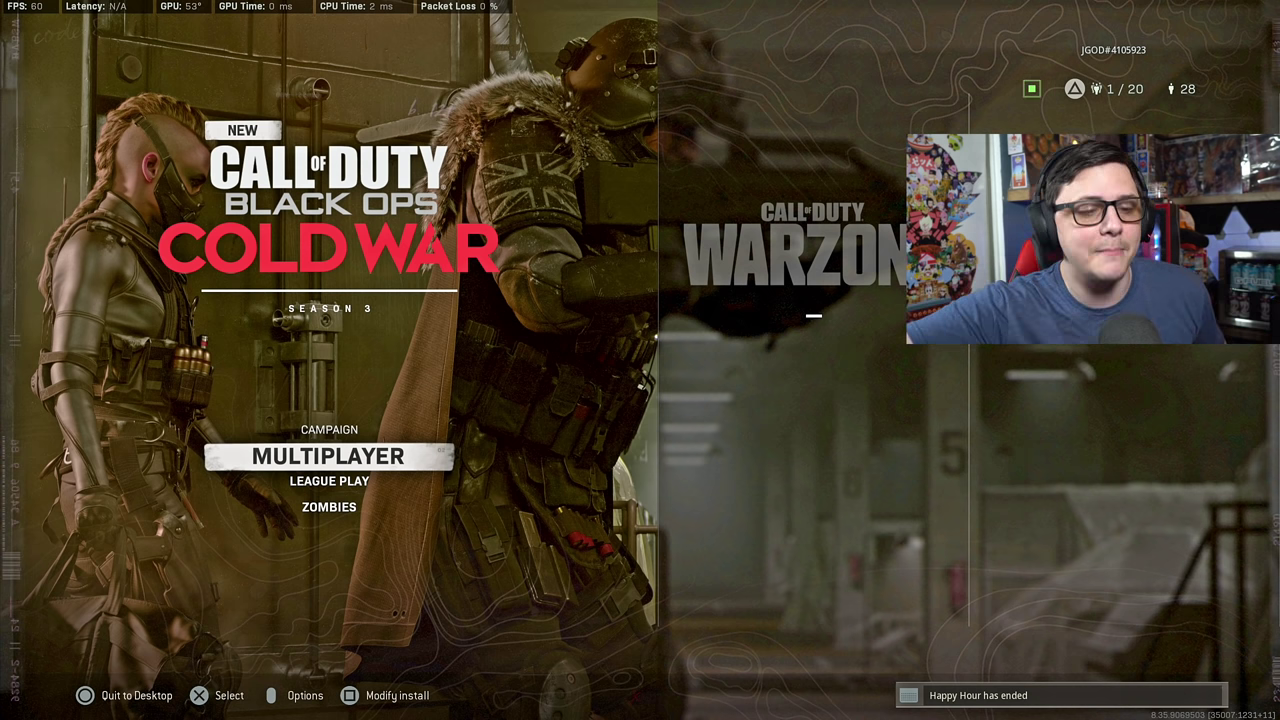
key("Down")
key("Down")
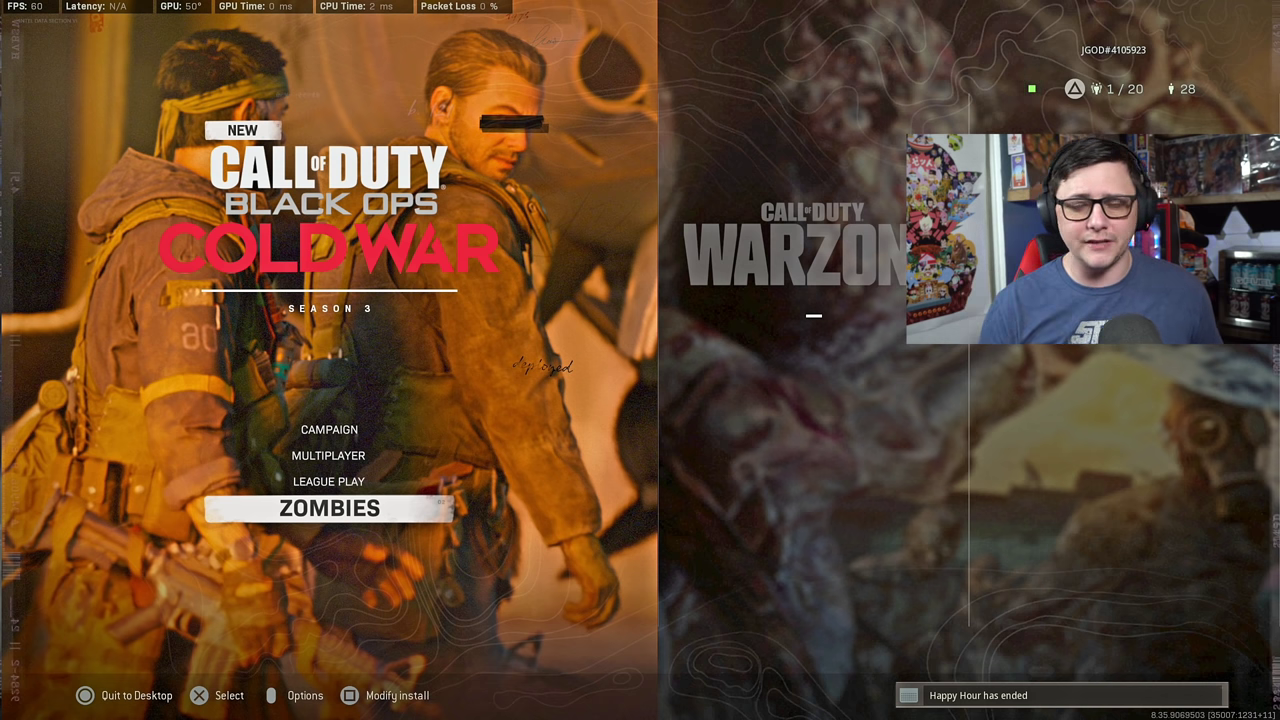
- Enter Warzone and look through its playlists from Battle Royale to Plunder Trios
key("Right")
key("Return")
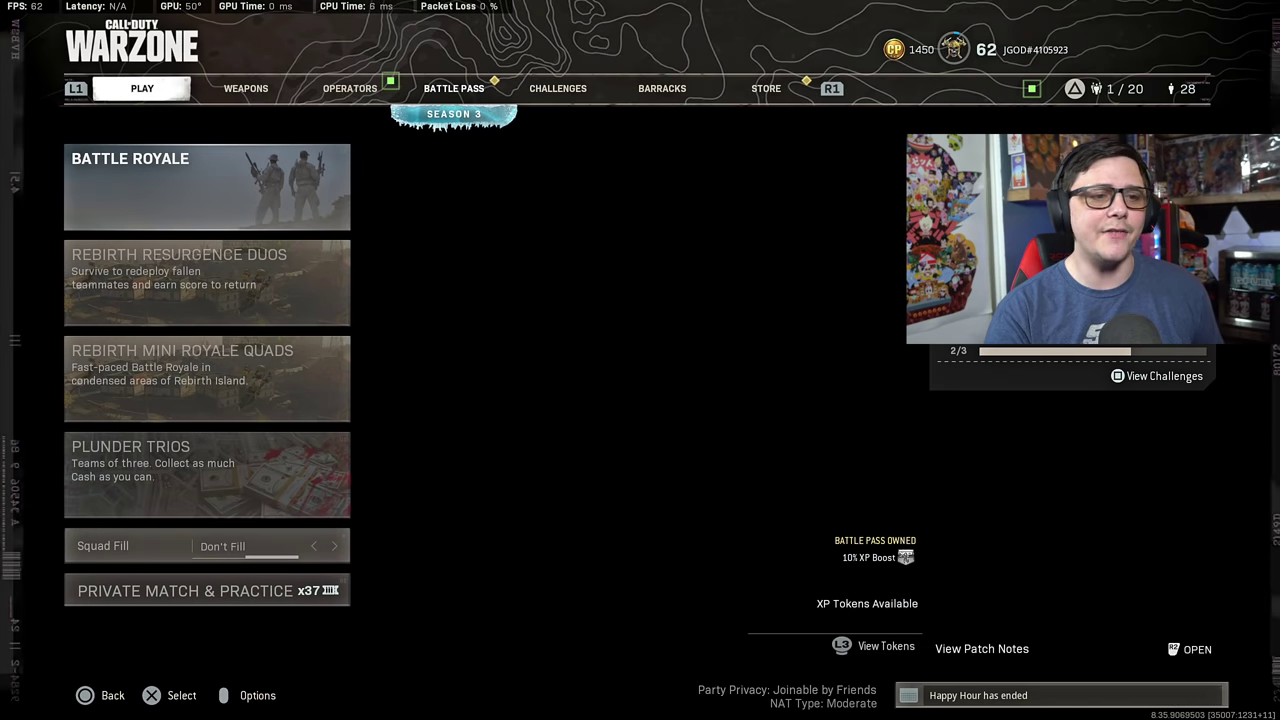
key("Down")
key("Down")
key("Down")
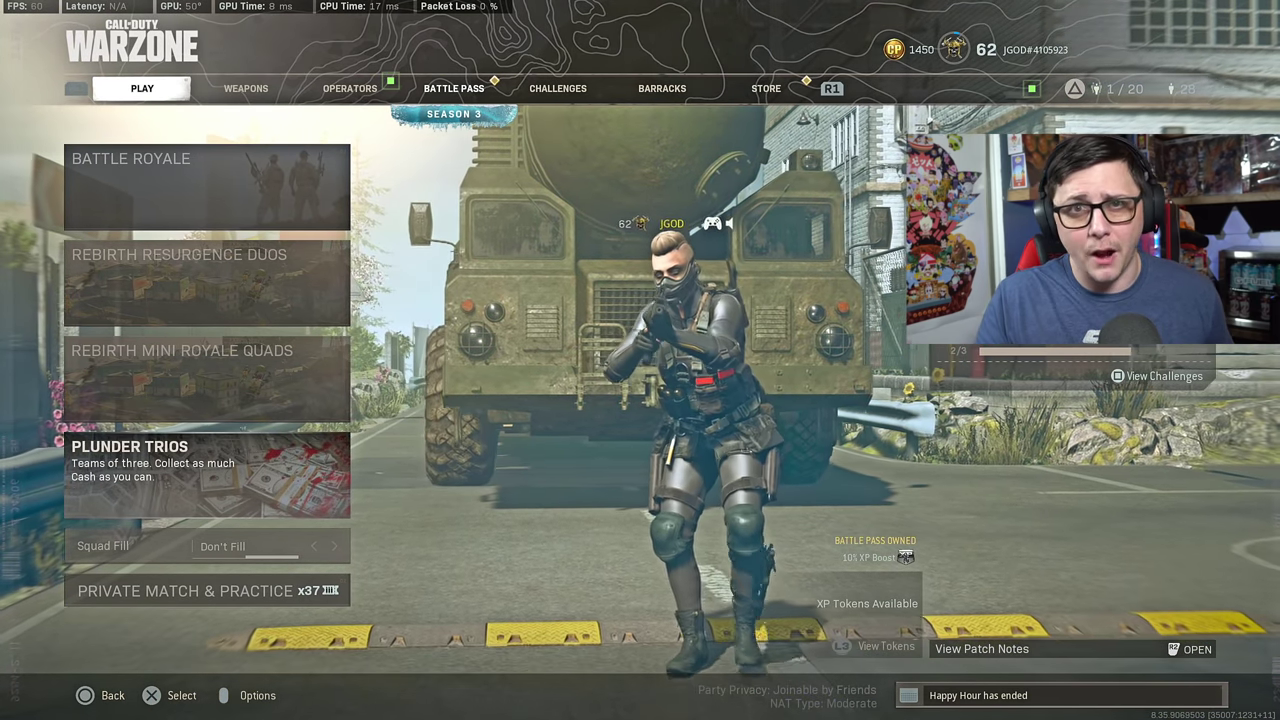
key("Up")
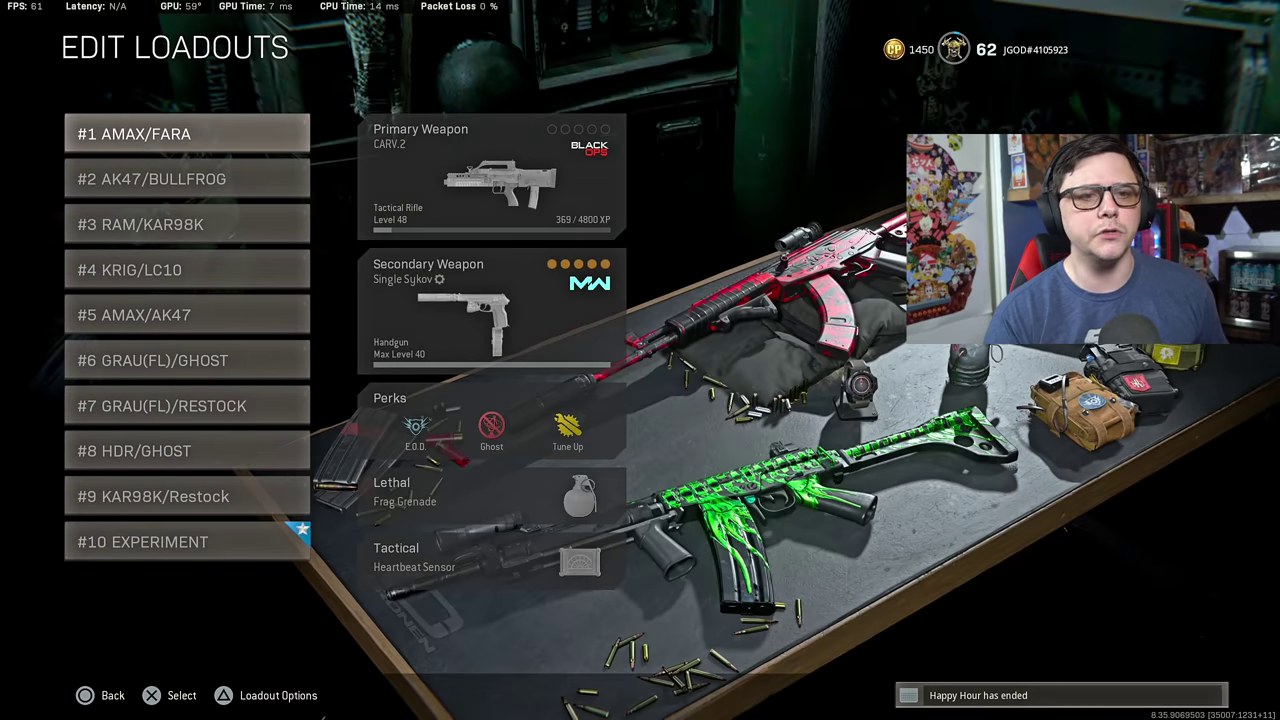
- Open the Gunsmith for the CARV.2 primary weapon in loadout #1 AMAX/FARA
key("Up")
key("Return")
key("Right")
key("Return")
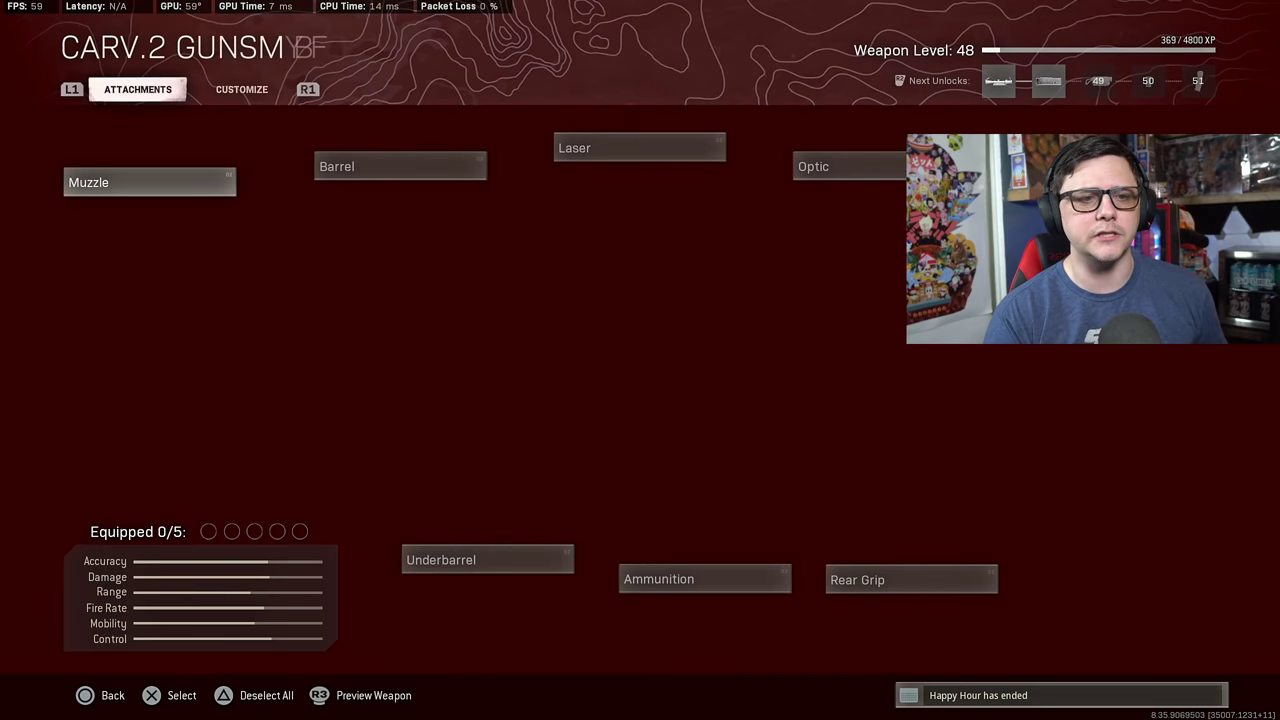
- Review the CARV.2 muzzle attachments through to the Agency Silencer's pros and cons
key("Return")
key("Down")
key("Down")
key("Down")
key("Down")
key("Down")
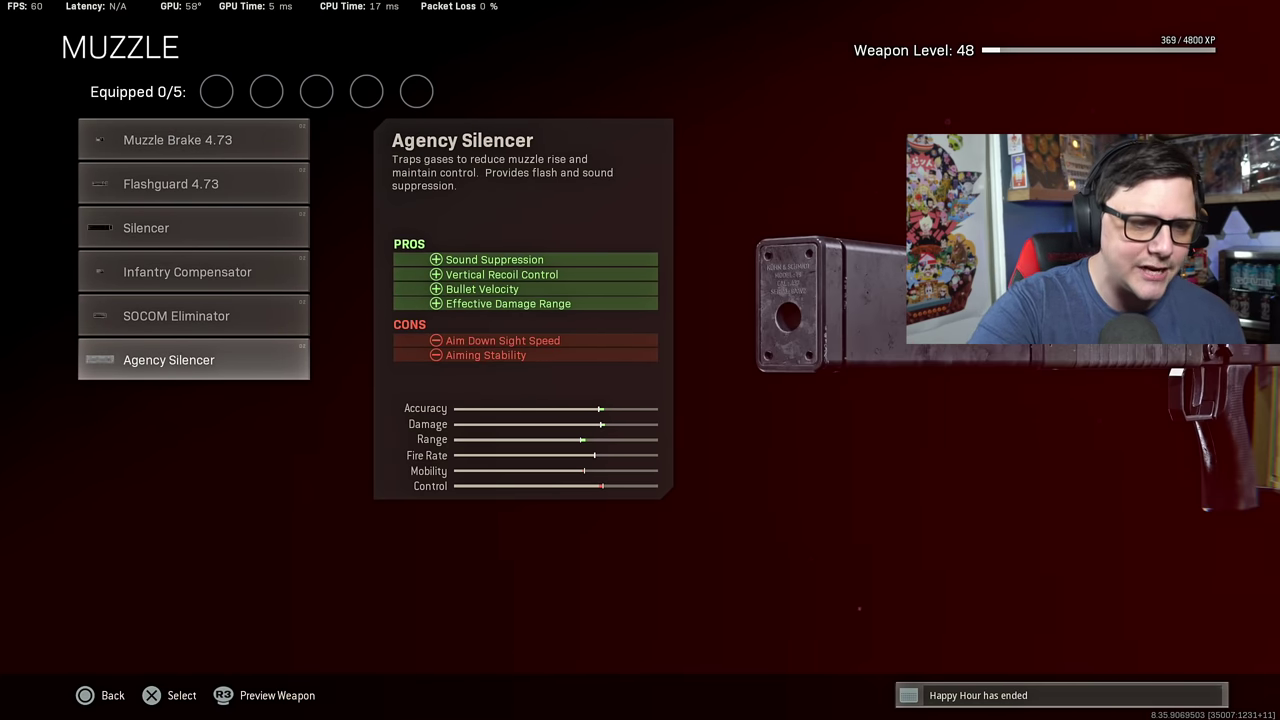
- Review the CARV.2 barrel attachments from 19.4" Rapid Fire through to 22.5" Task Force
key("Escape")
key("Right")
key("Return")
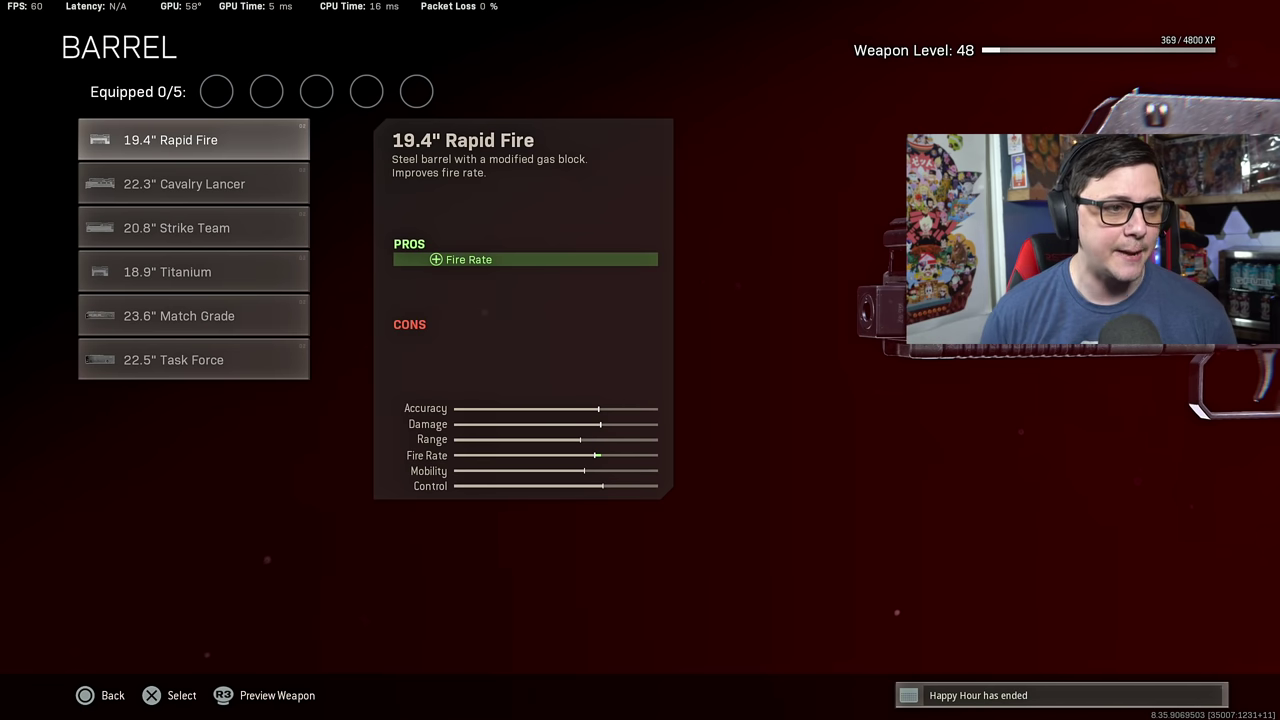
key("Down")
key("Down")
key("Down")
key("Down")
key("Down")
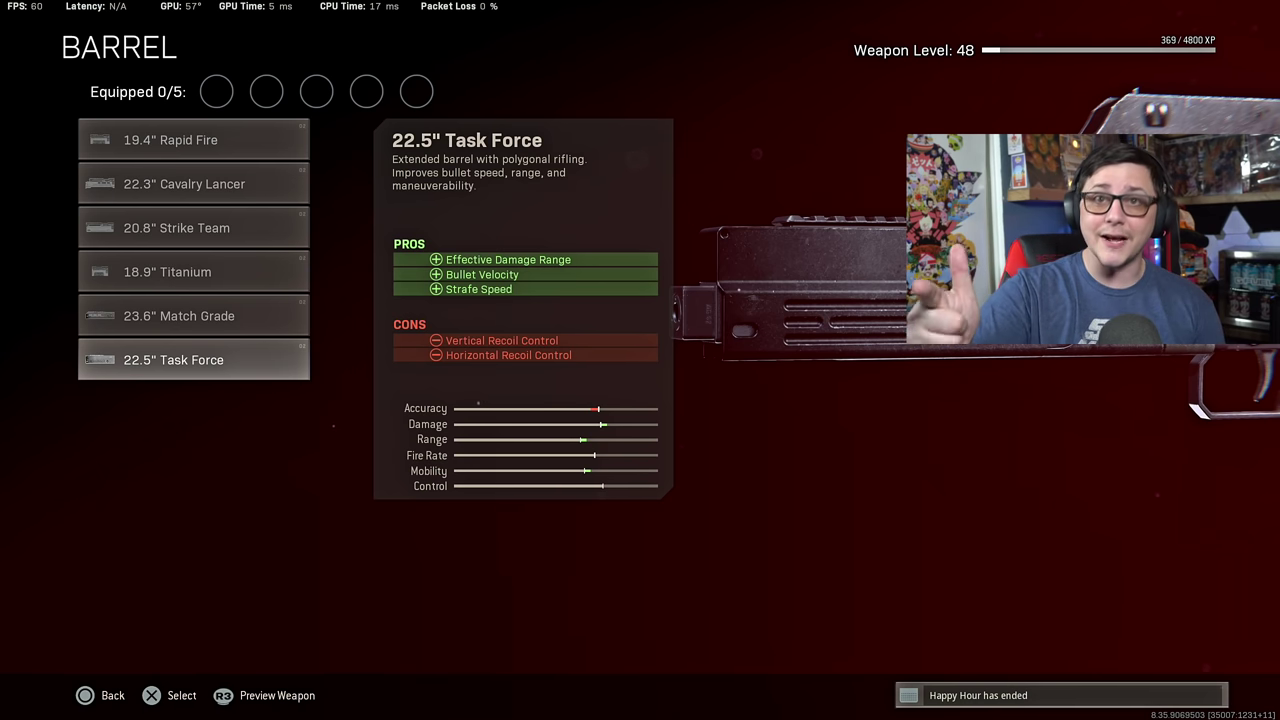
- Compare the pros and cons of the 18.9" Titanium, 20.8" Strike Team and 22.5" Task Force barrels, and return to the attachment overview
key("Up")
key("Up")
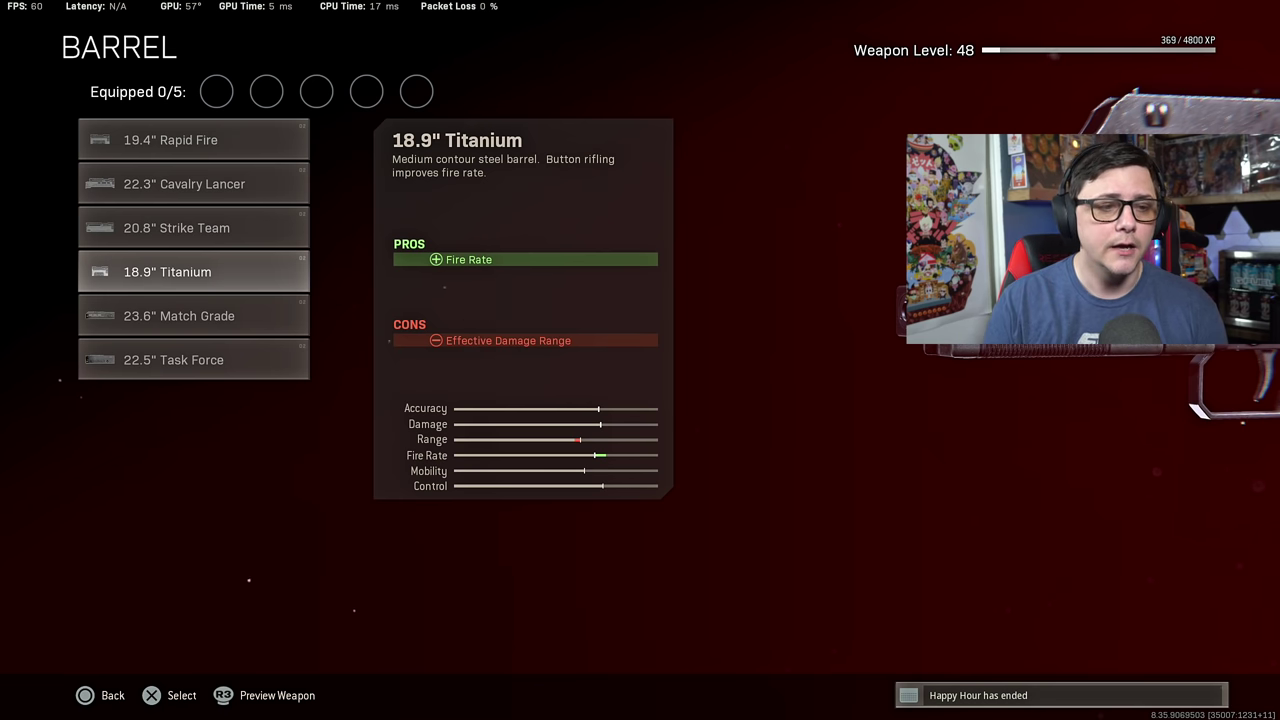
key("Up")
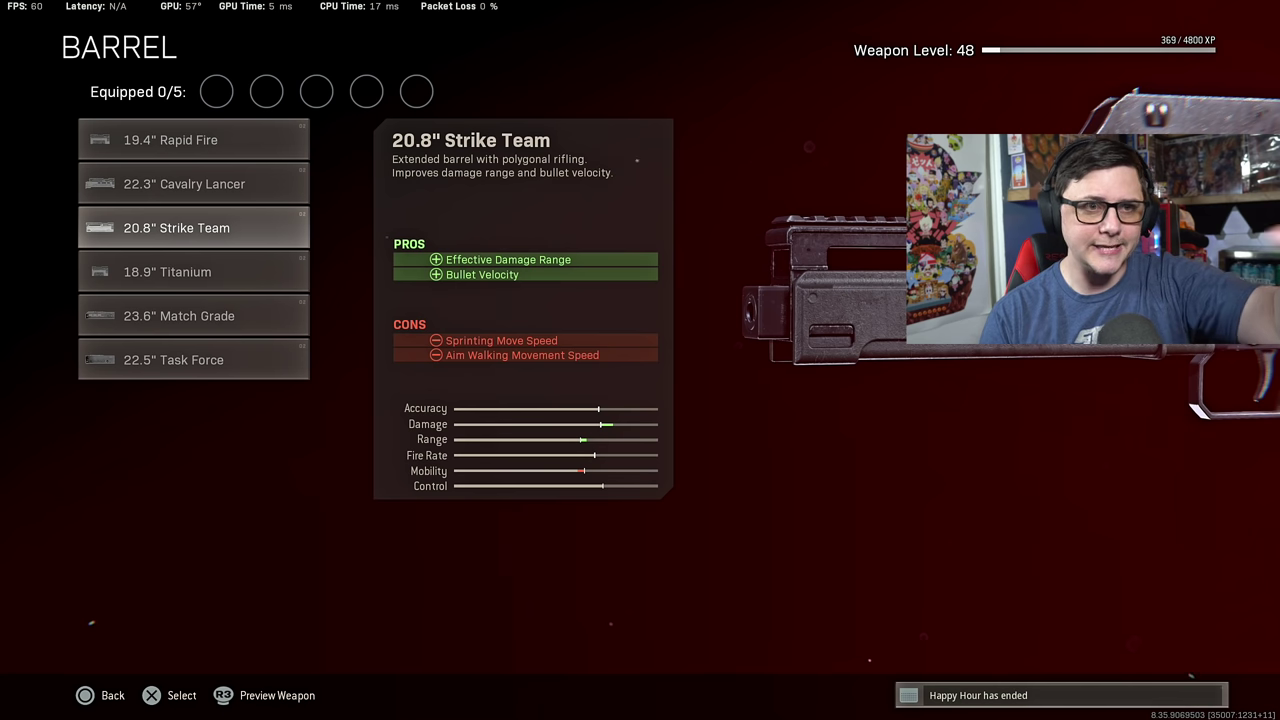
key("Down")
key("Down")
key("Down")
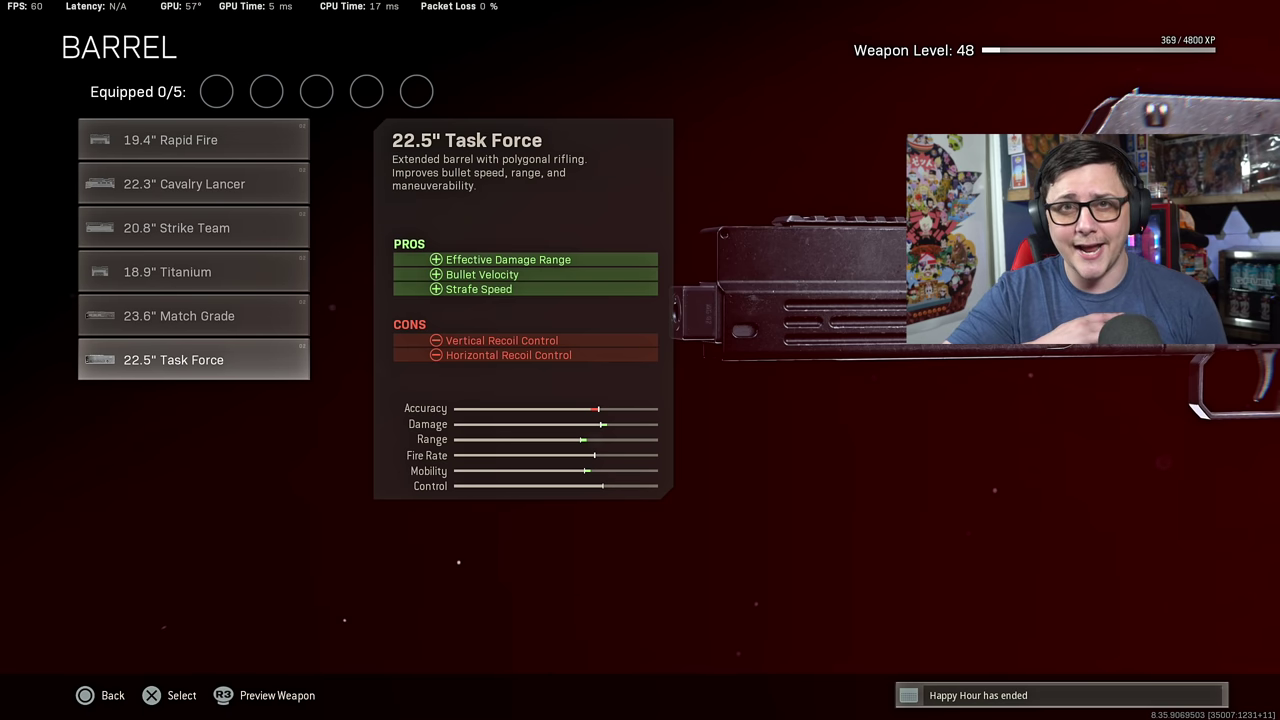
key("Up")
key("Up")
key("Up")
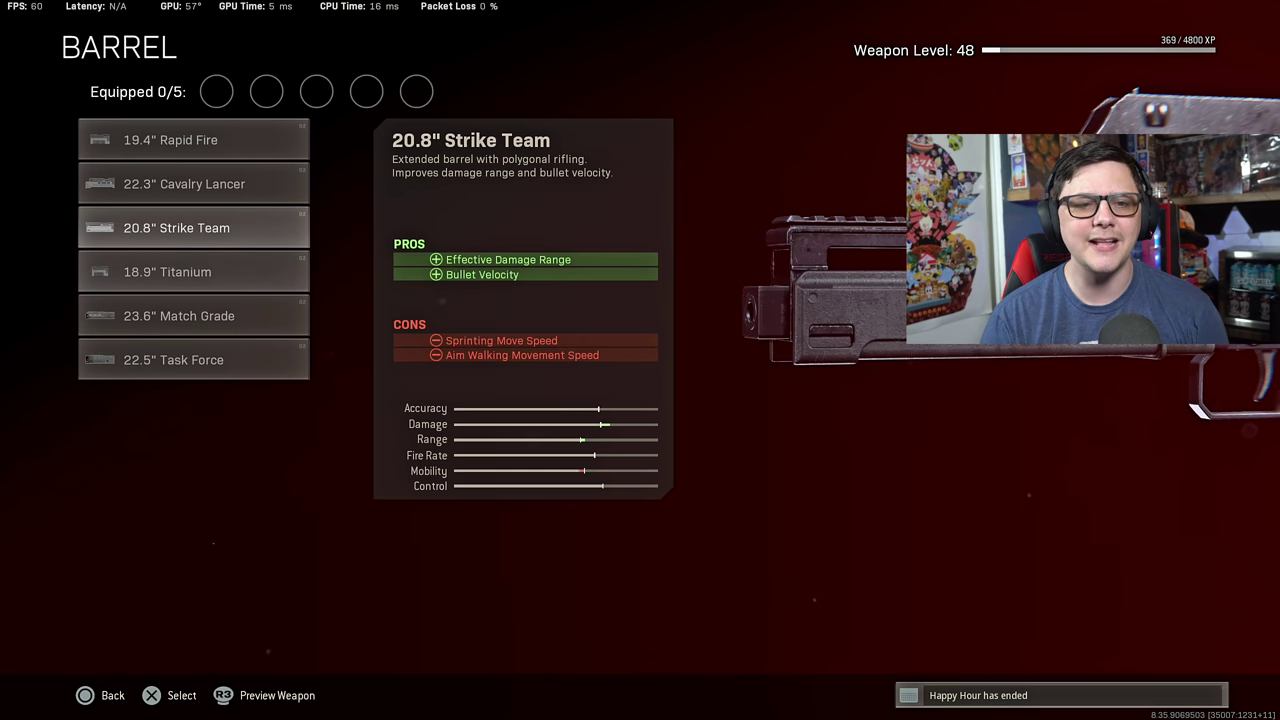
key("Down")
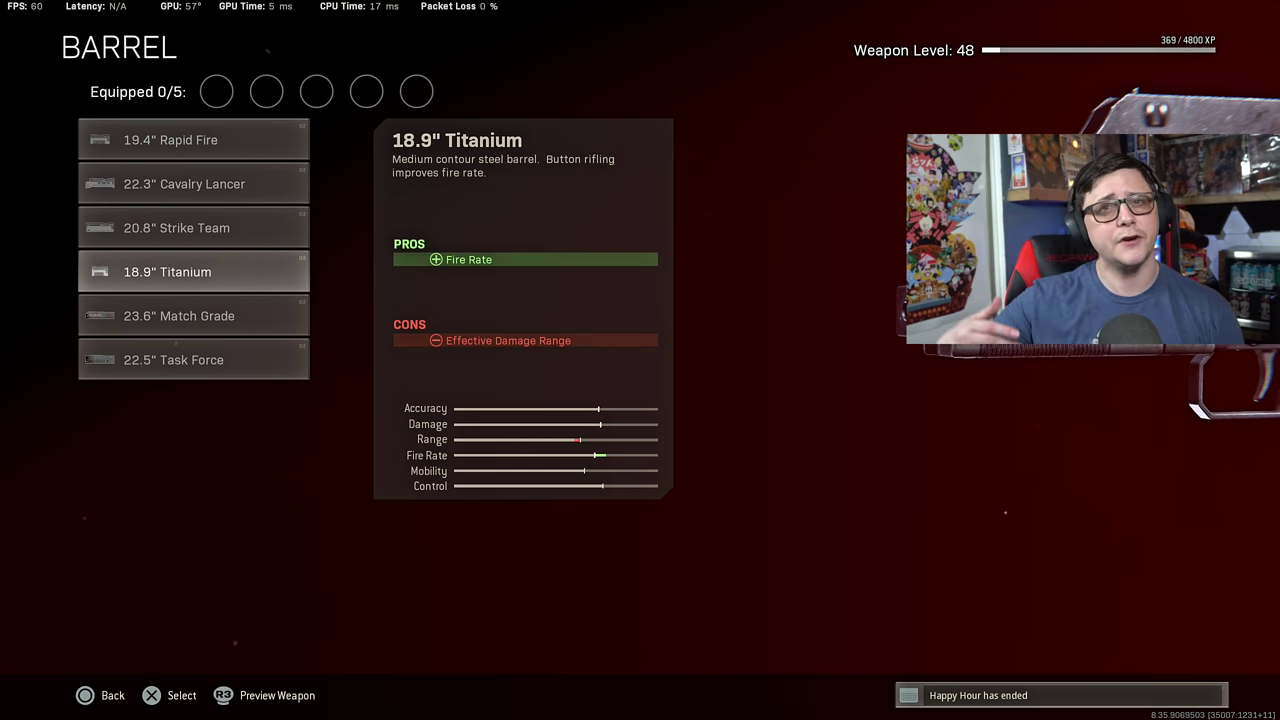
key("Escape")
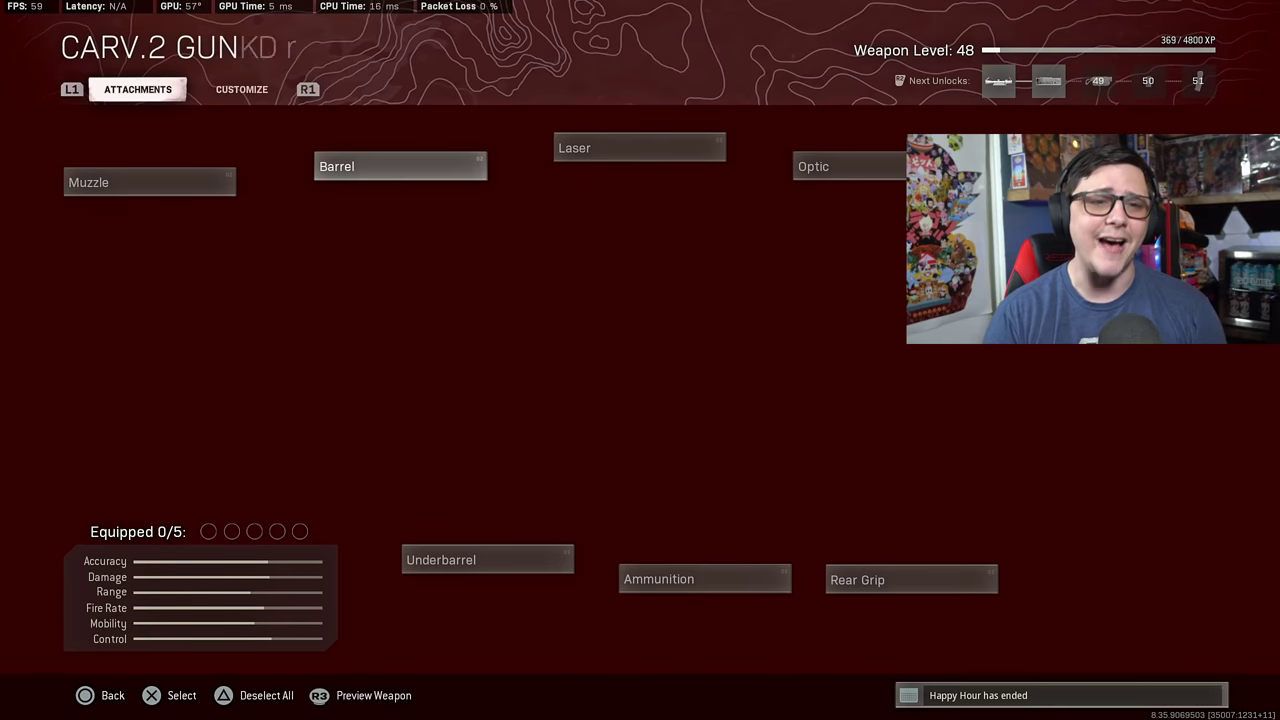
key("Left")
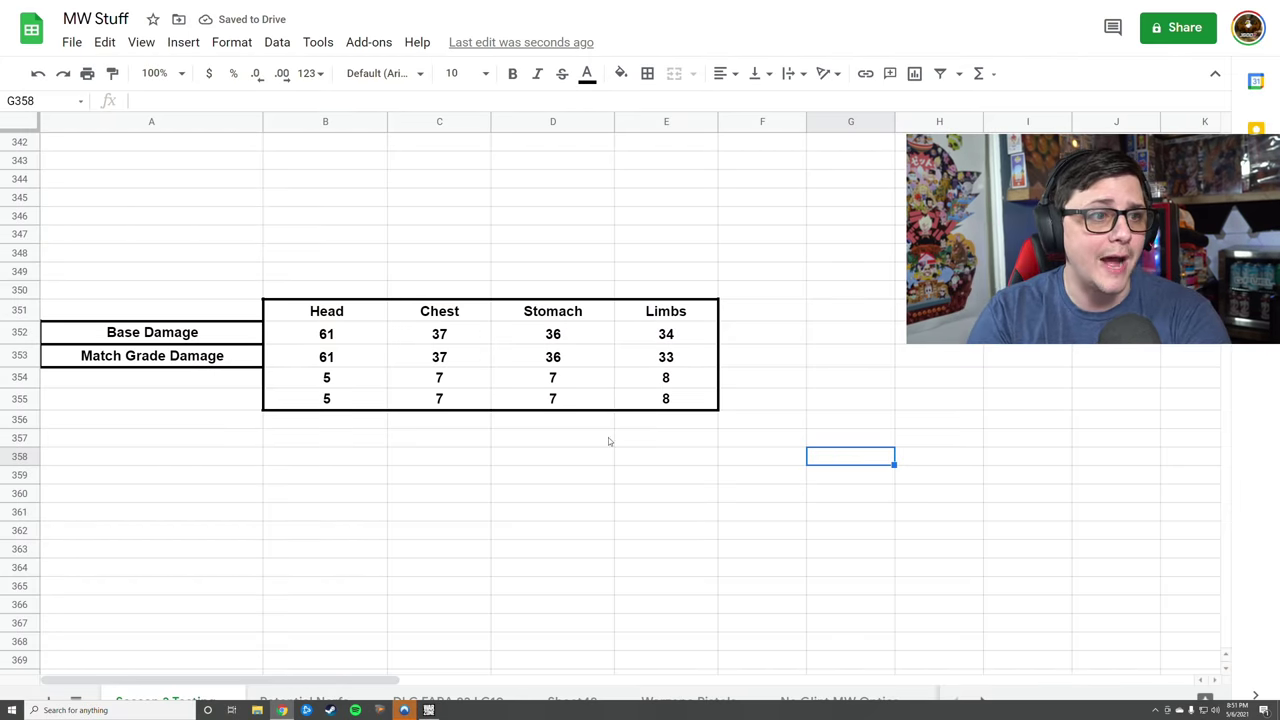
- In the MW Stuff sheet in Google Sheets, examine the Base Damage values per body part and the Match Grade Damage value for limbs
left_click(332, 340)
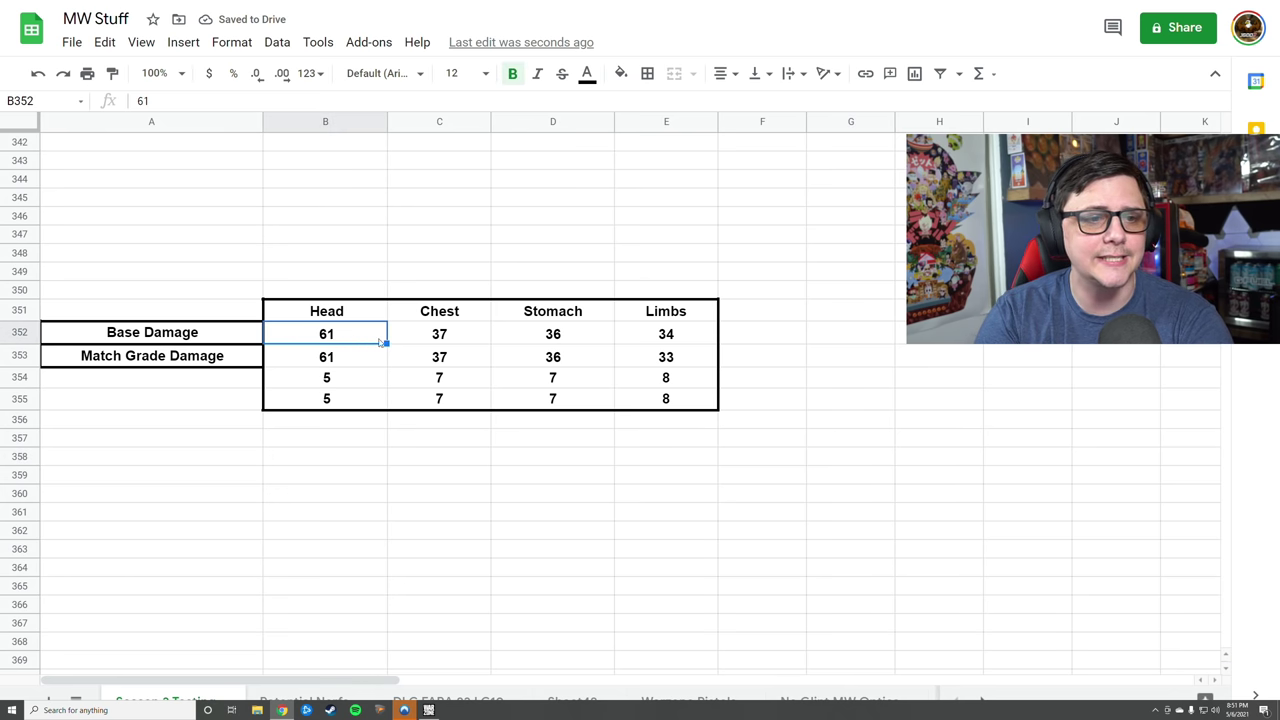
left_click(438, 342)
left_click(550, 341)
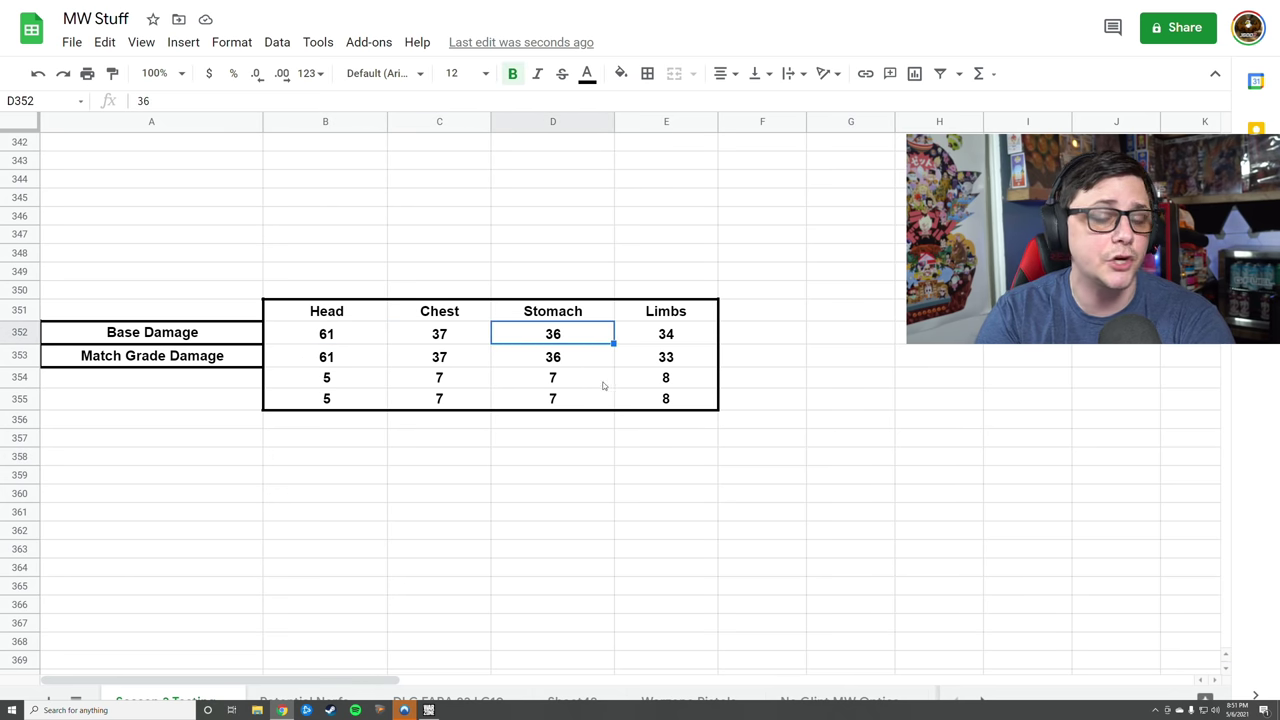
left_click(682, 342)
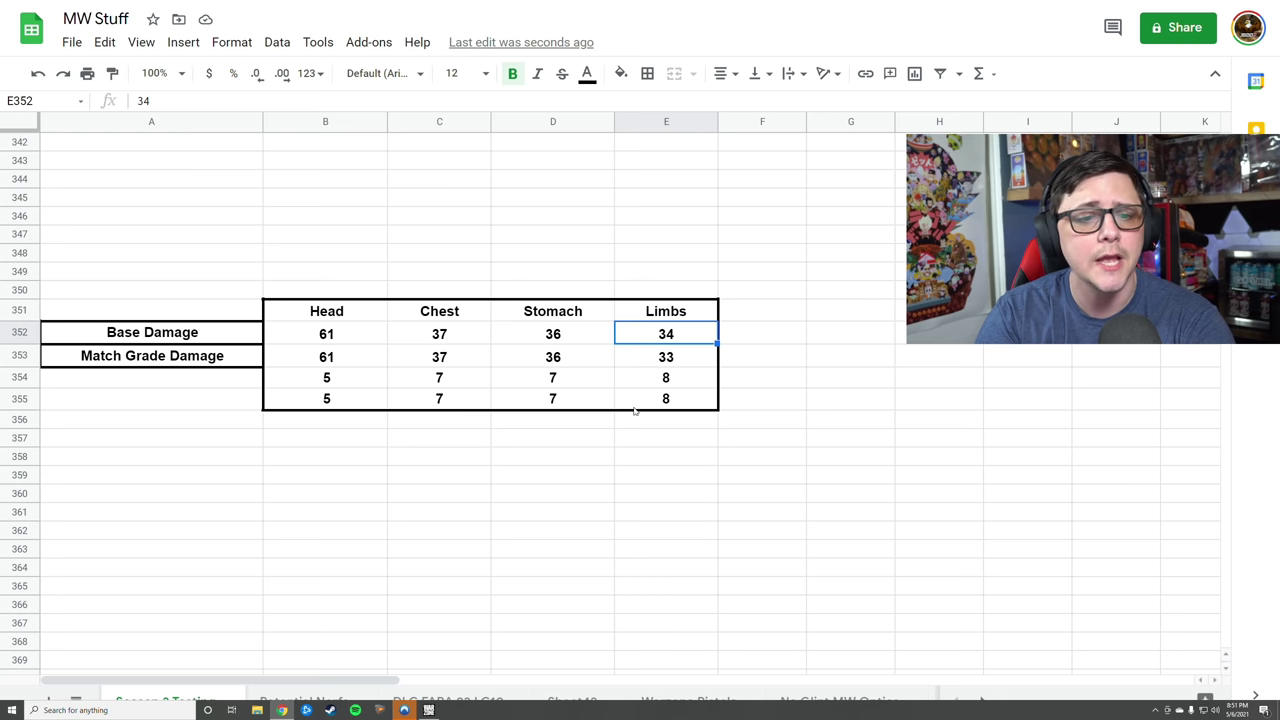
left_click(105, 365)
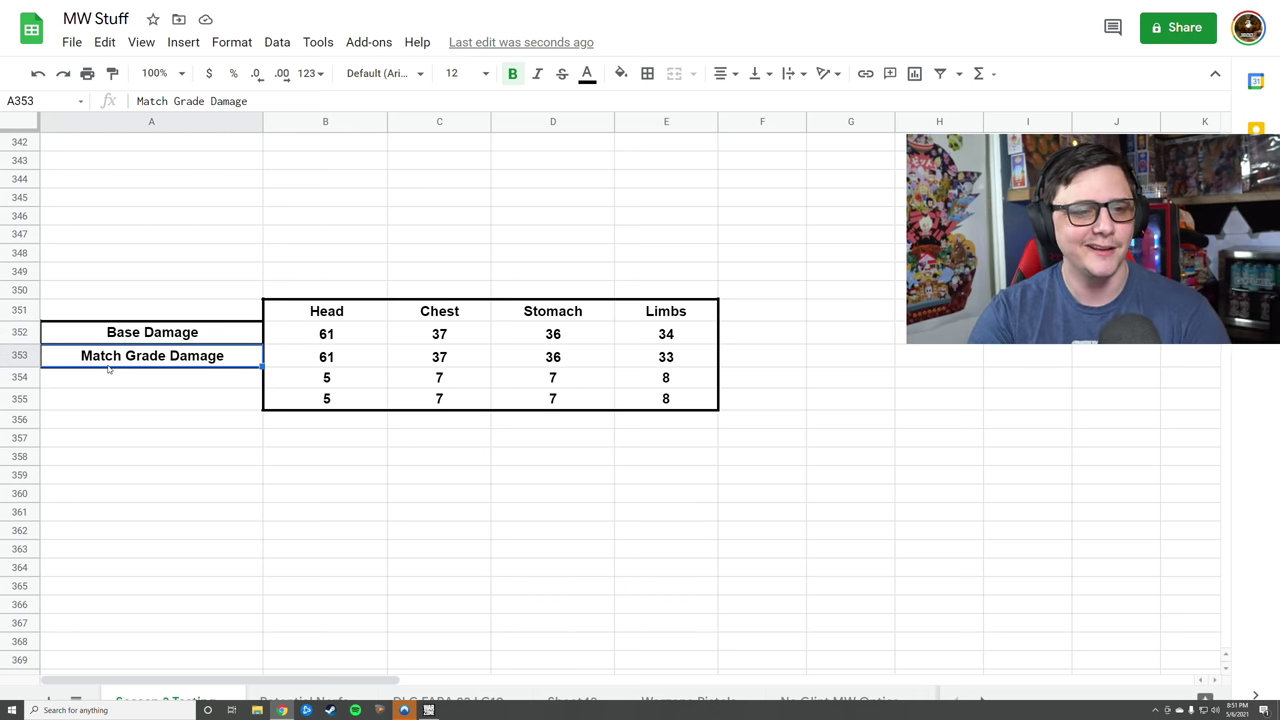
left_click(708, 360)
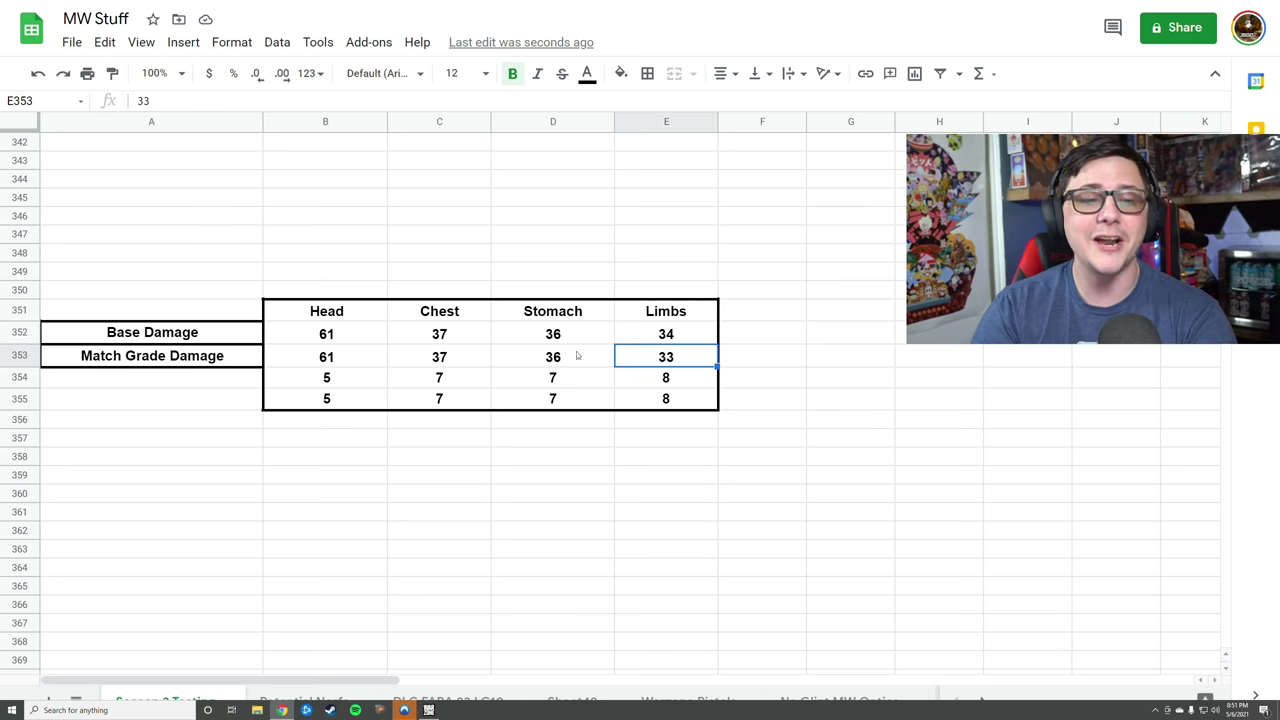
- Compare the base damage per body part with the two unlabelled rows beneath the damage values
left_click(325, 383)
left_click(332, 340)
left_click(438, 386)
left_click(445, 340)
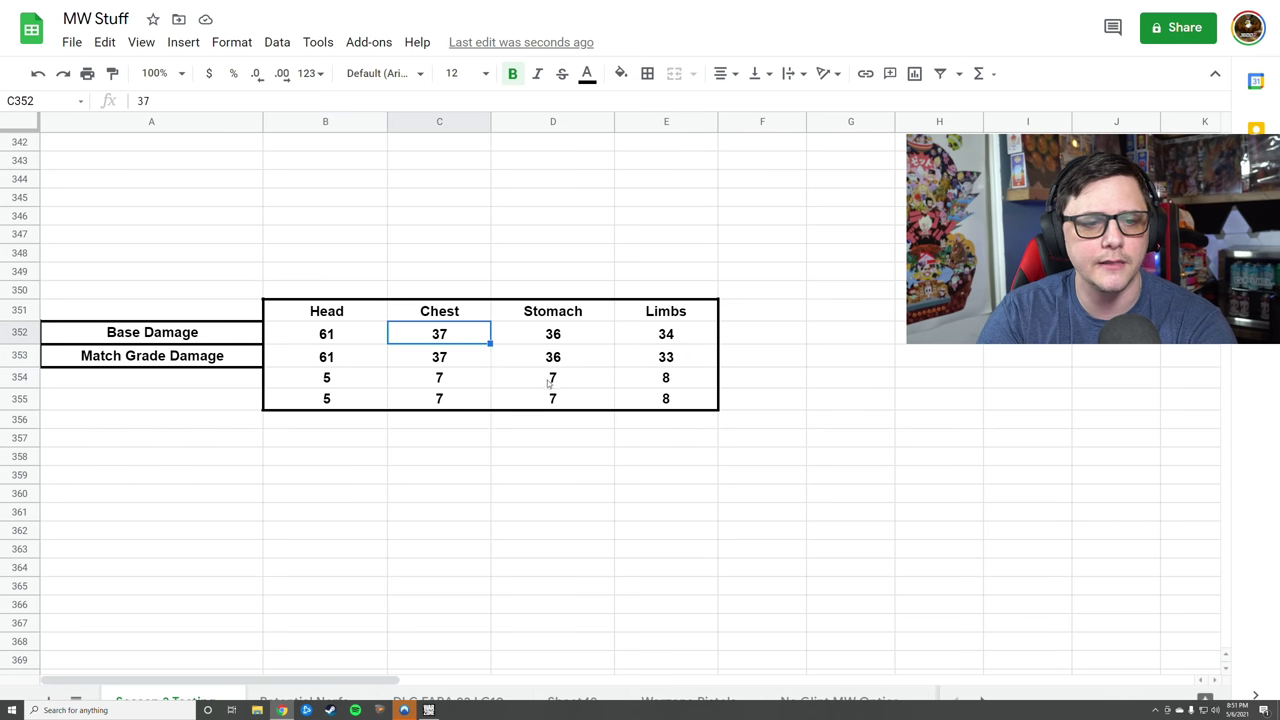
left_click(556, 337)
left_click(683, 380)
left_click_drag(333, 384, 670, 405)
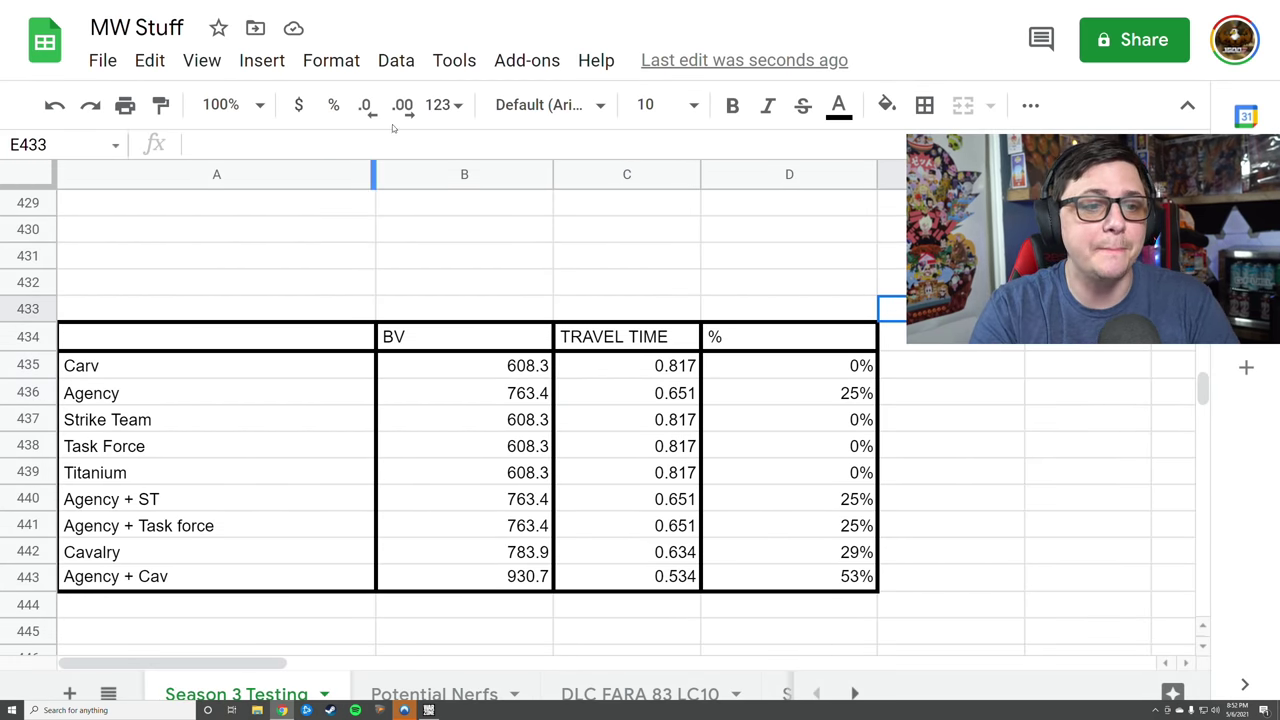
- Examine the base Carv's bullet velocity and the Agency's percentage change in the velocity table
left_click(226, 368)
left_click(476, 368)
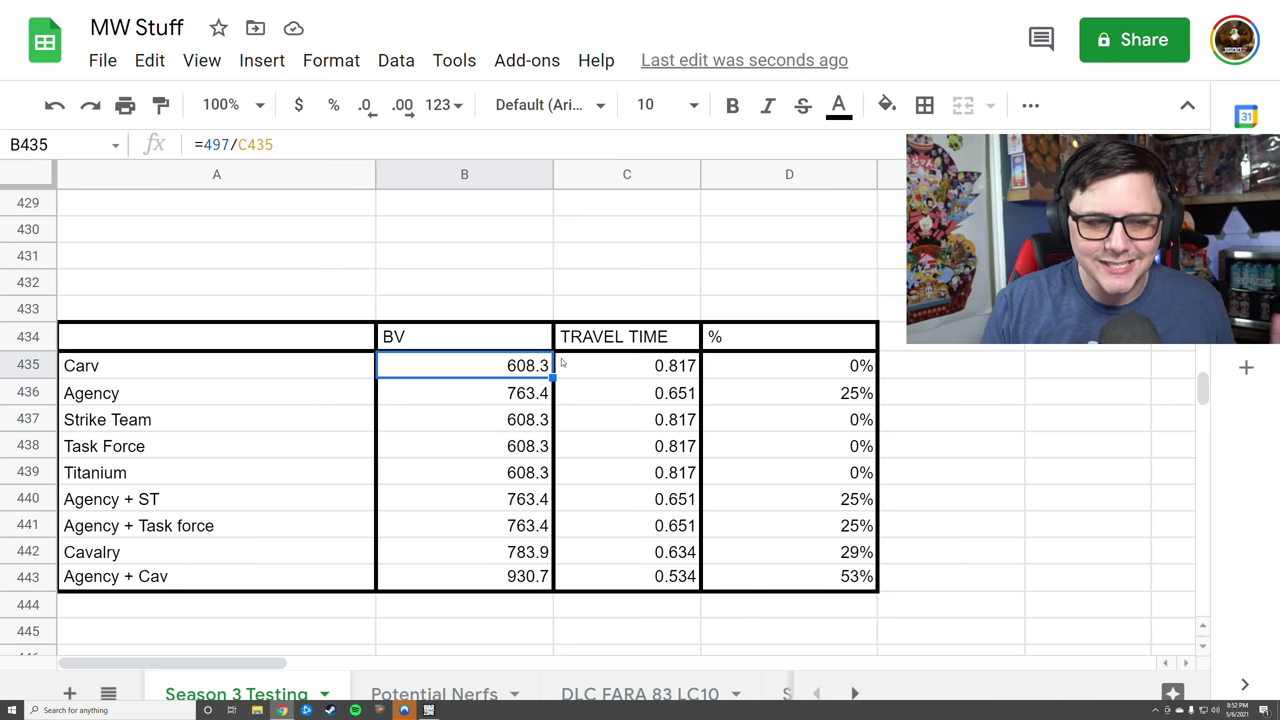
left_click(250, 400)
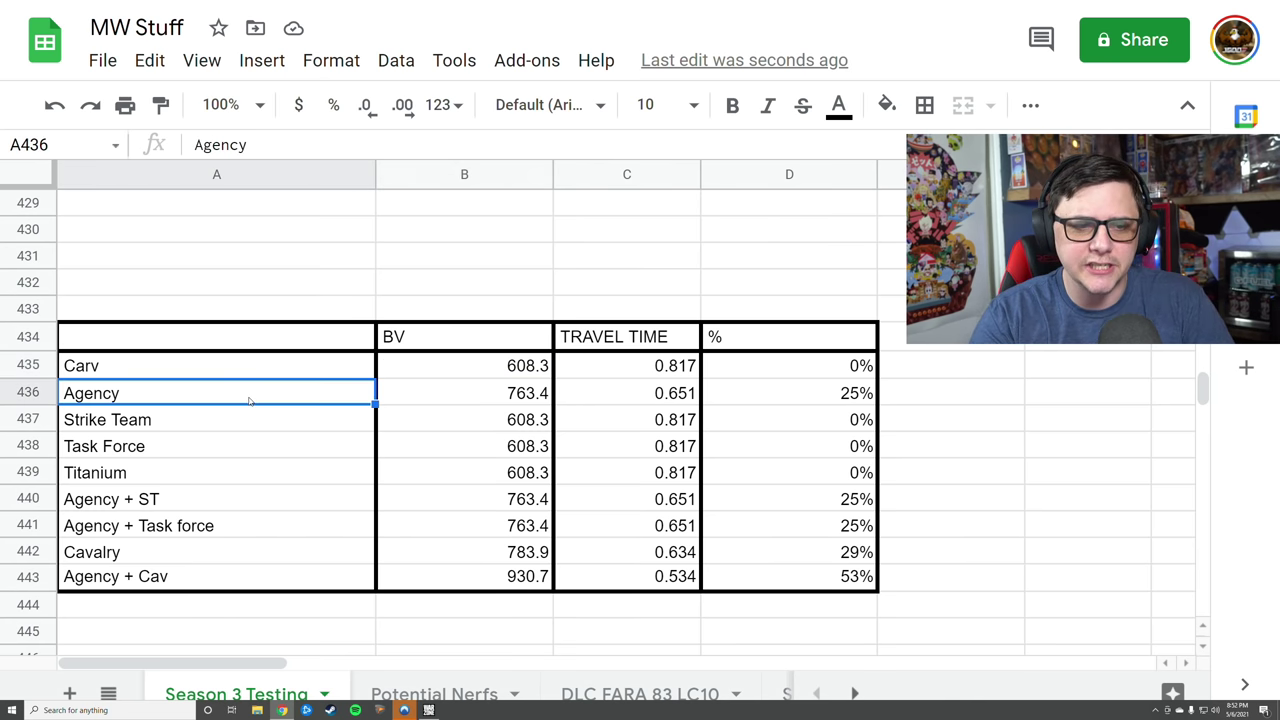
left_click(785, 399)
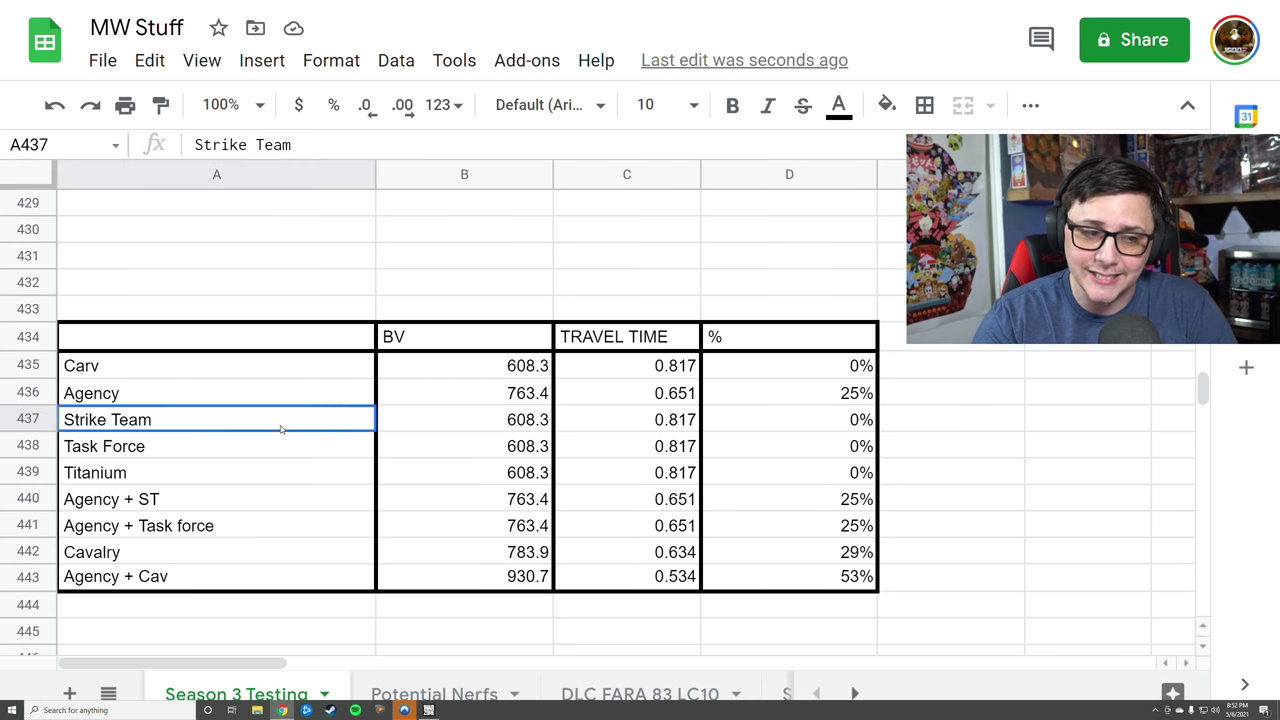
- Check the velocity, travel time and percentage figures in the Strike Team and Task Force rows
left_click_drag(280, 423, 759, 421)
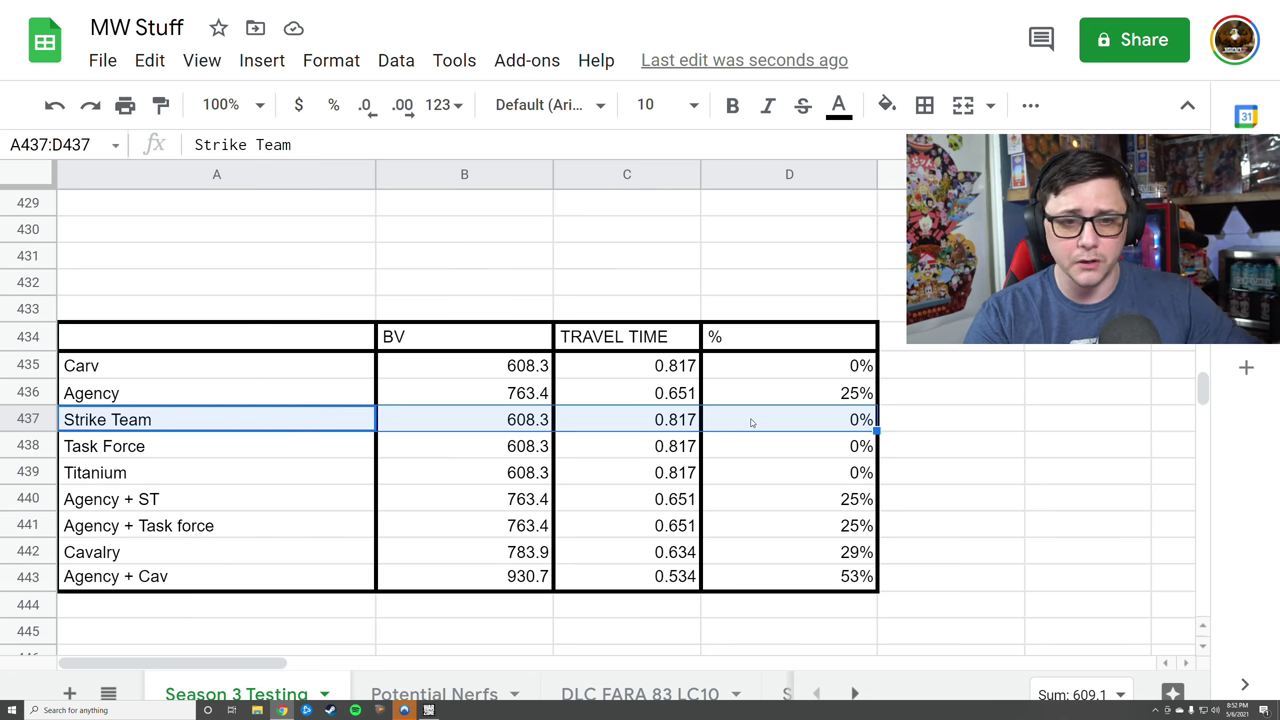
left_click(531, 421)
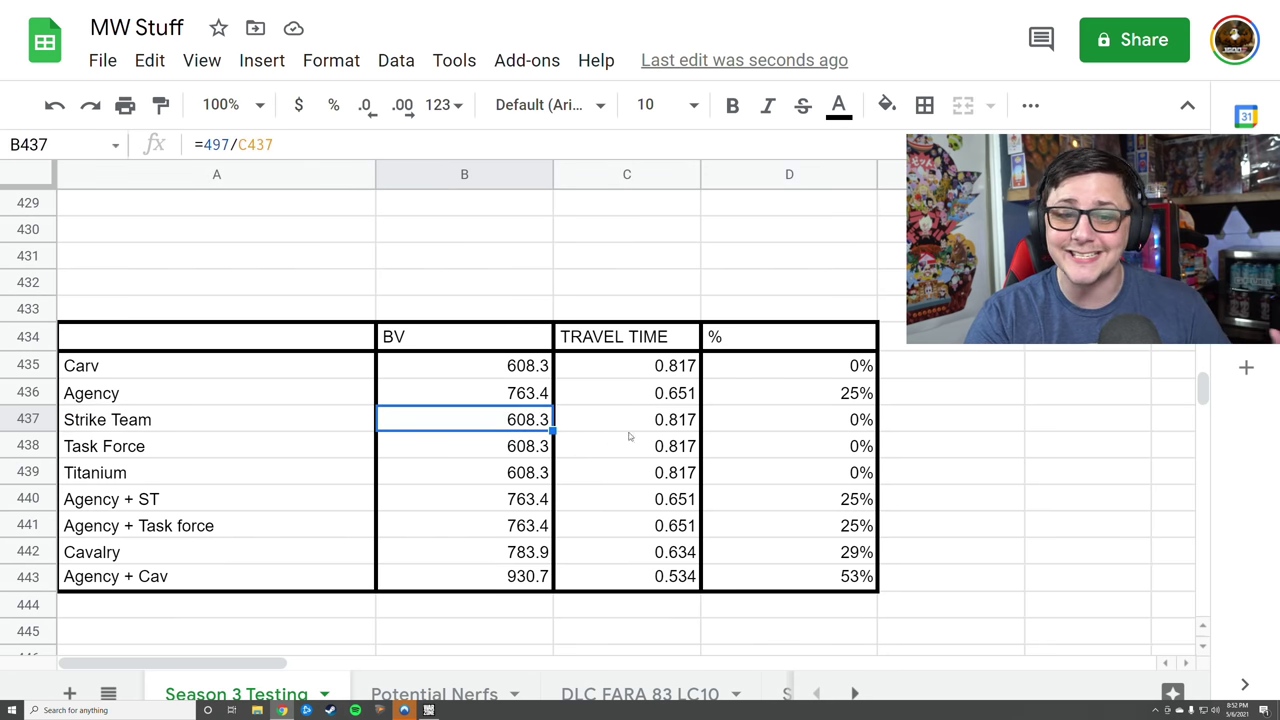
left_click(812, 429)
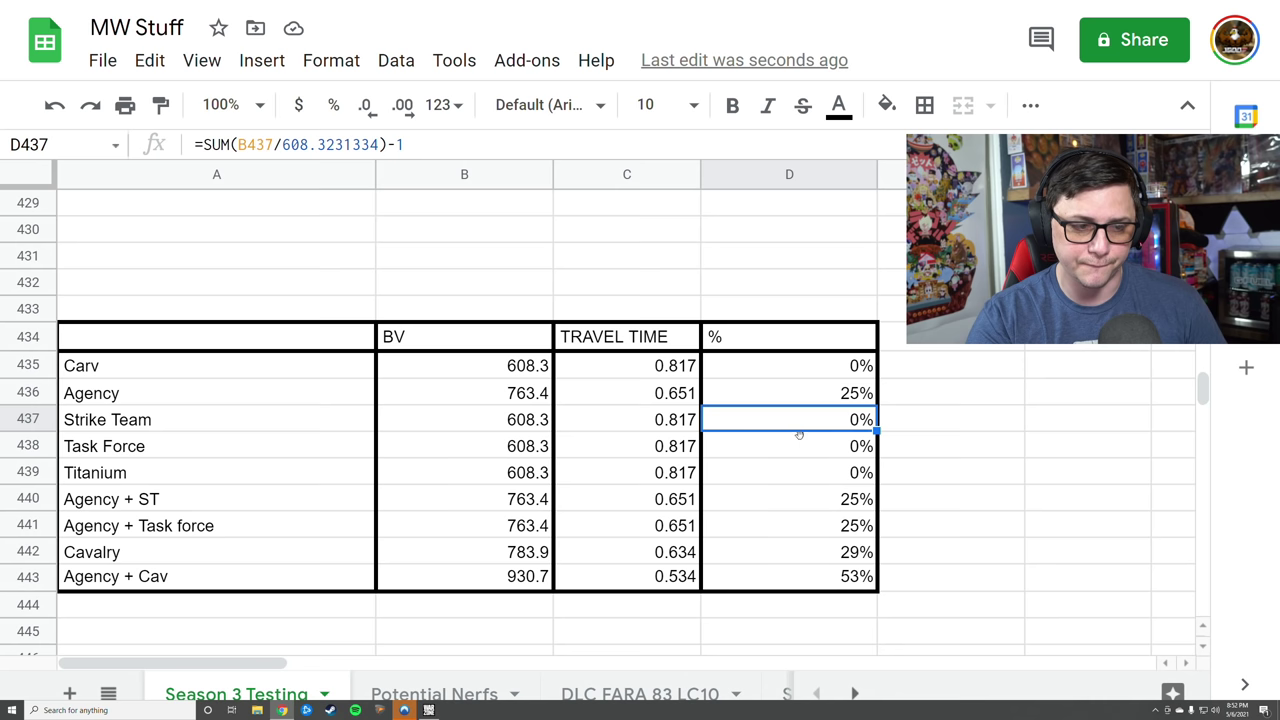
left_click(287, 455)
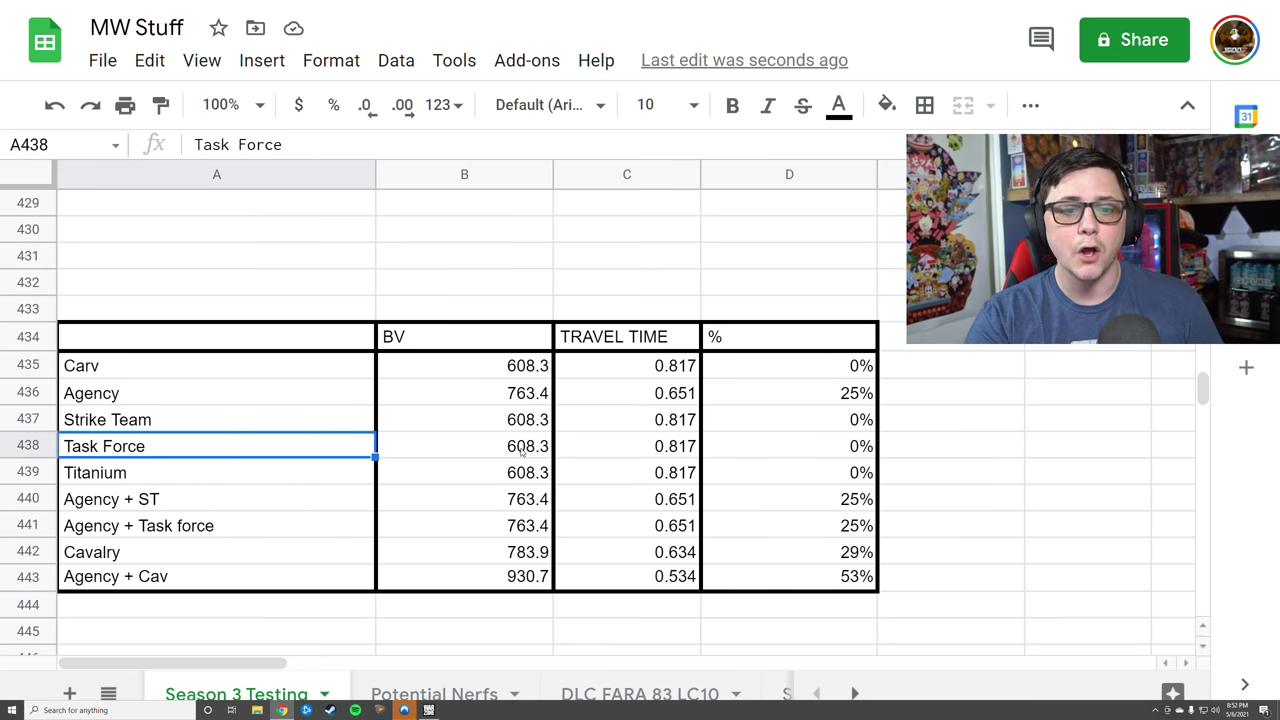
left_click(688, 450)
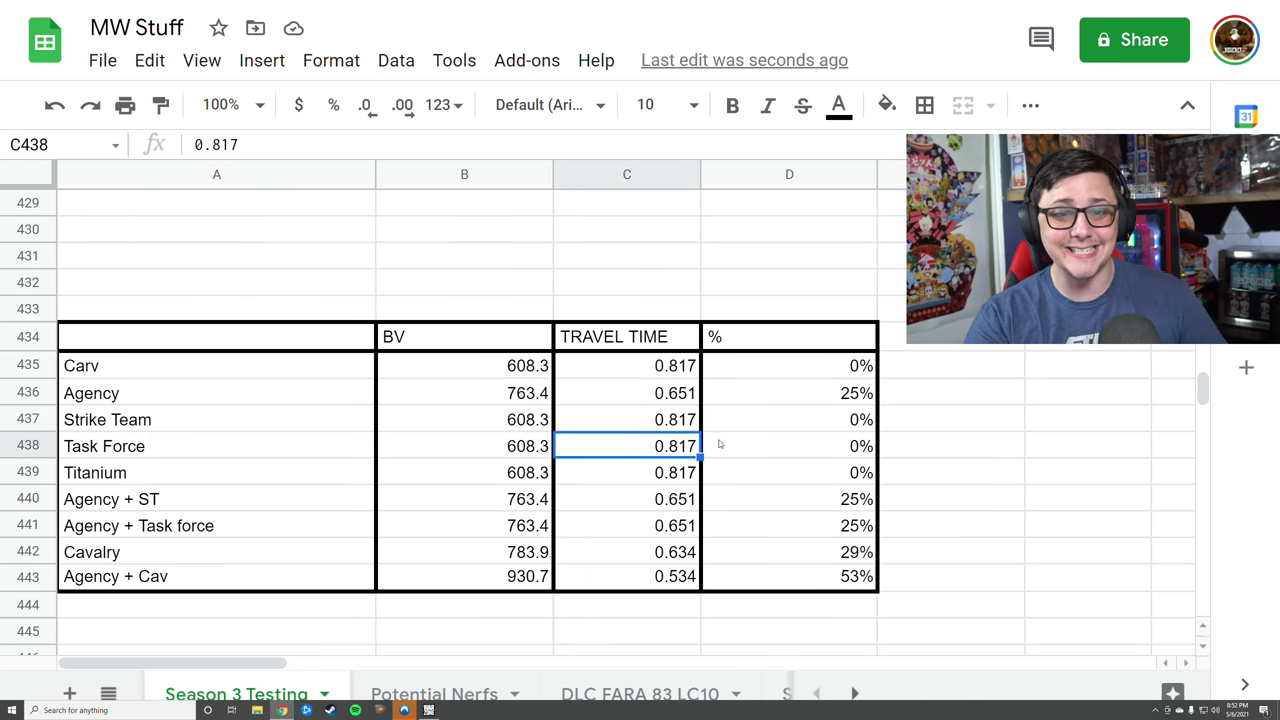
left_click(740, 448)
- Check the velocity, travel time and percentage figures for Titanium, Agency + ST and Agency + Task force in the velocity table
left_click(164, 480)
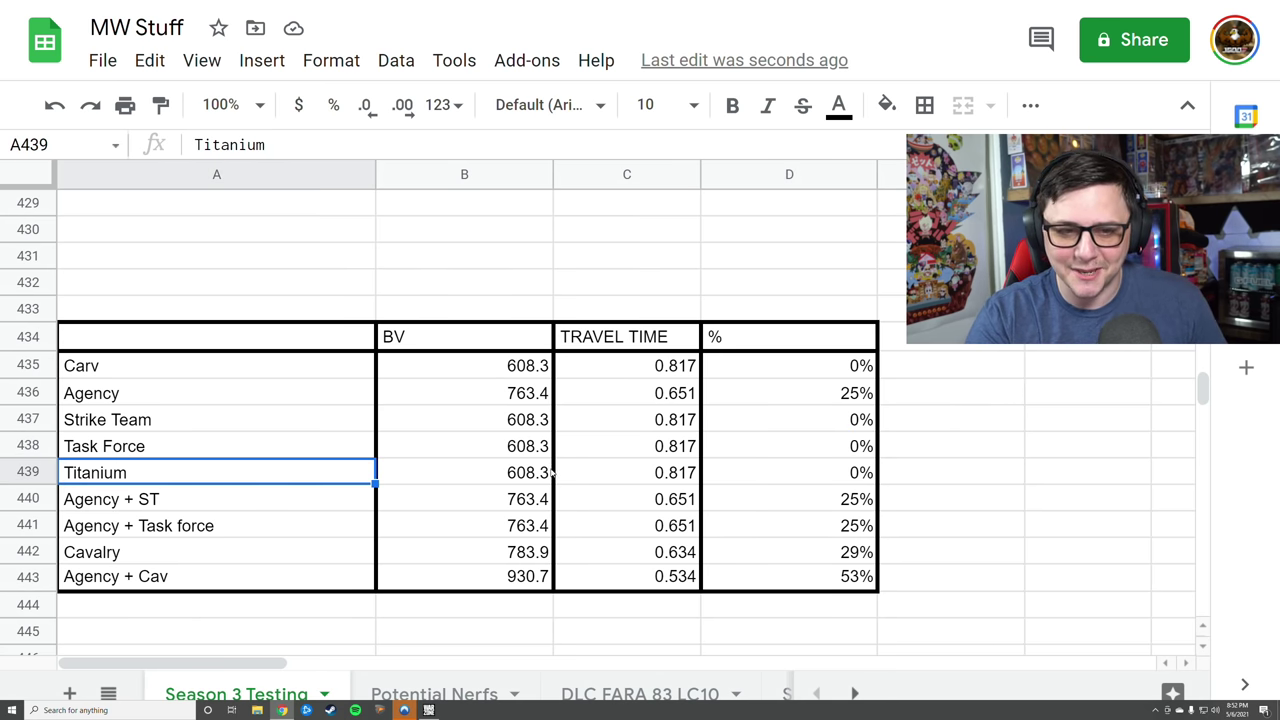
left_click_drag(516, 481, 818, 476)
left_click(466, 502)
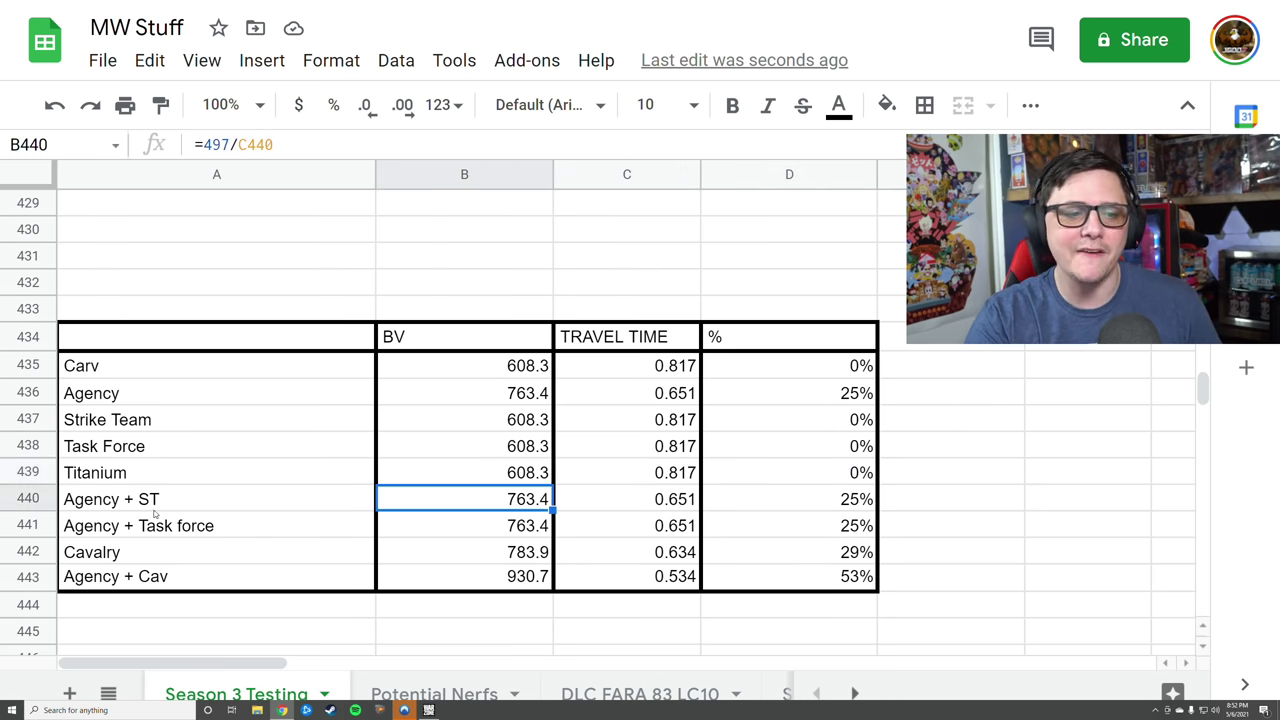
left_click(155, 510)
left_click(210, 536)
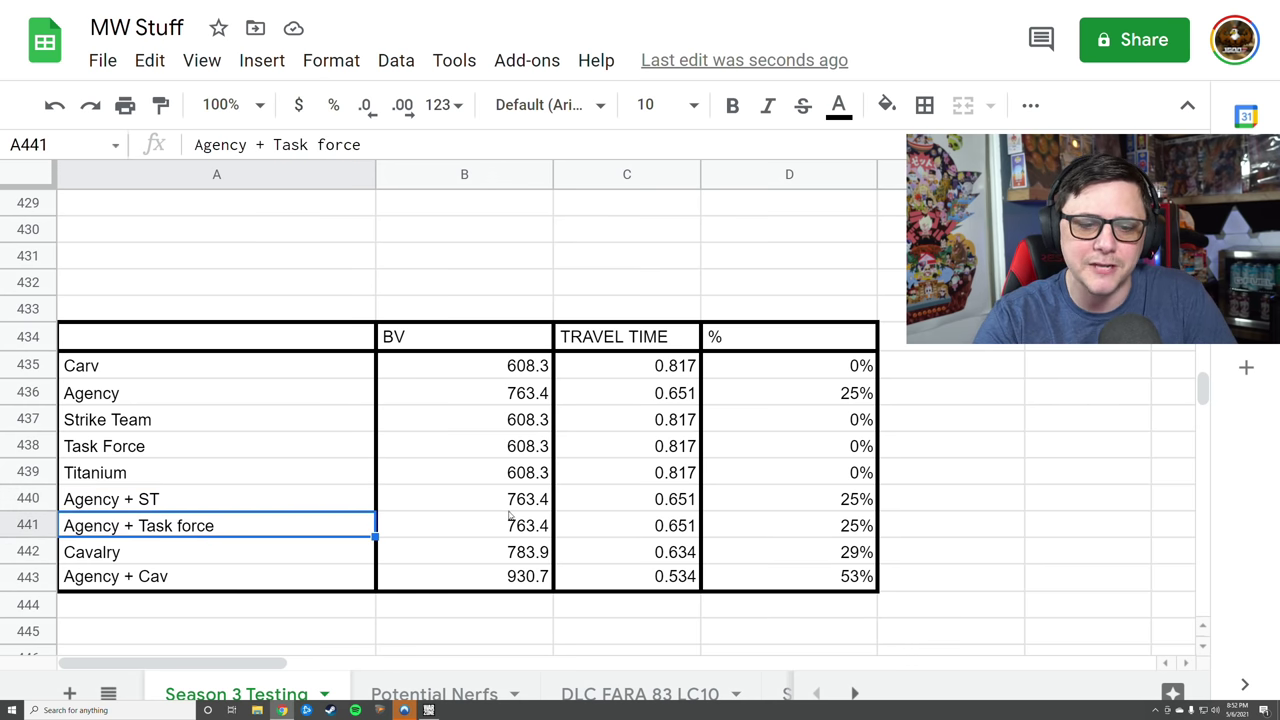
left_click(618, 504)
left_click_drag(829, 500, 827, 530)
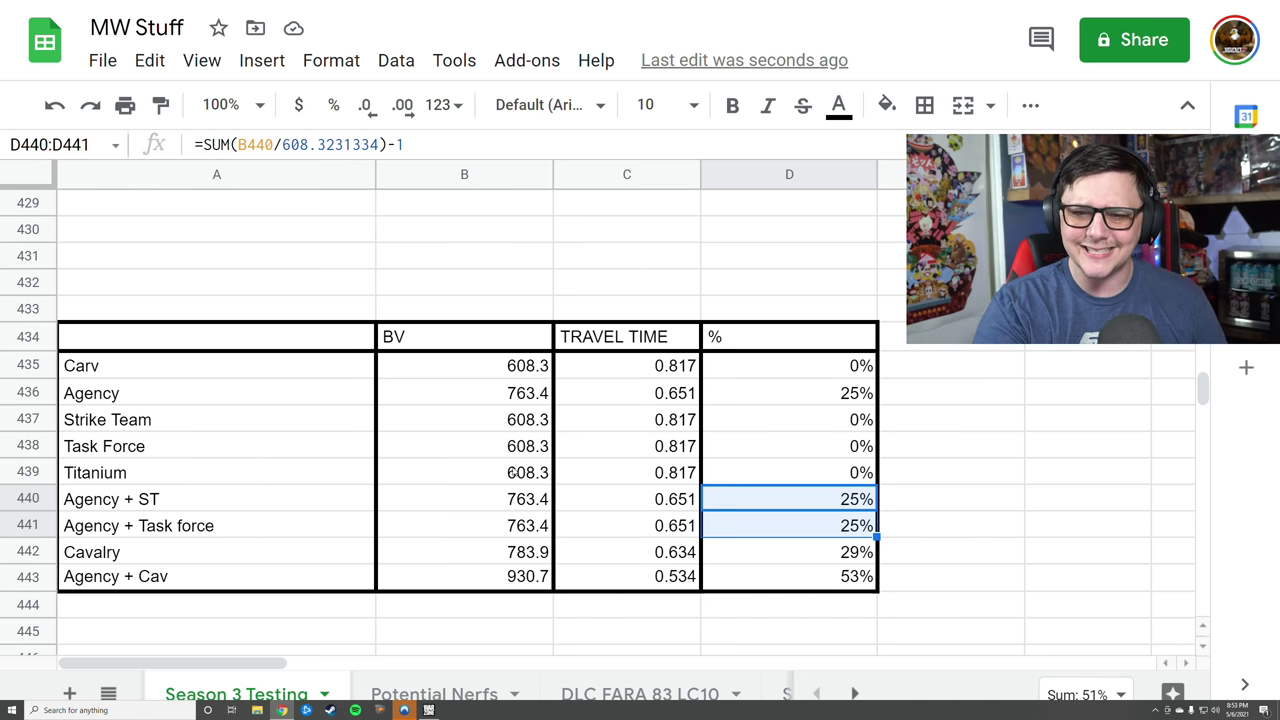
left_click(723, 473)
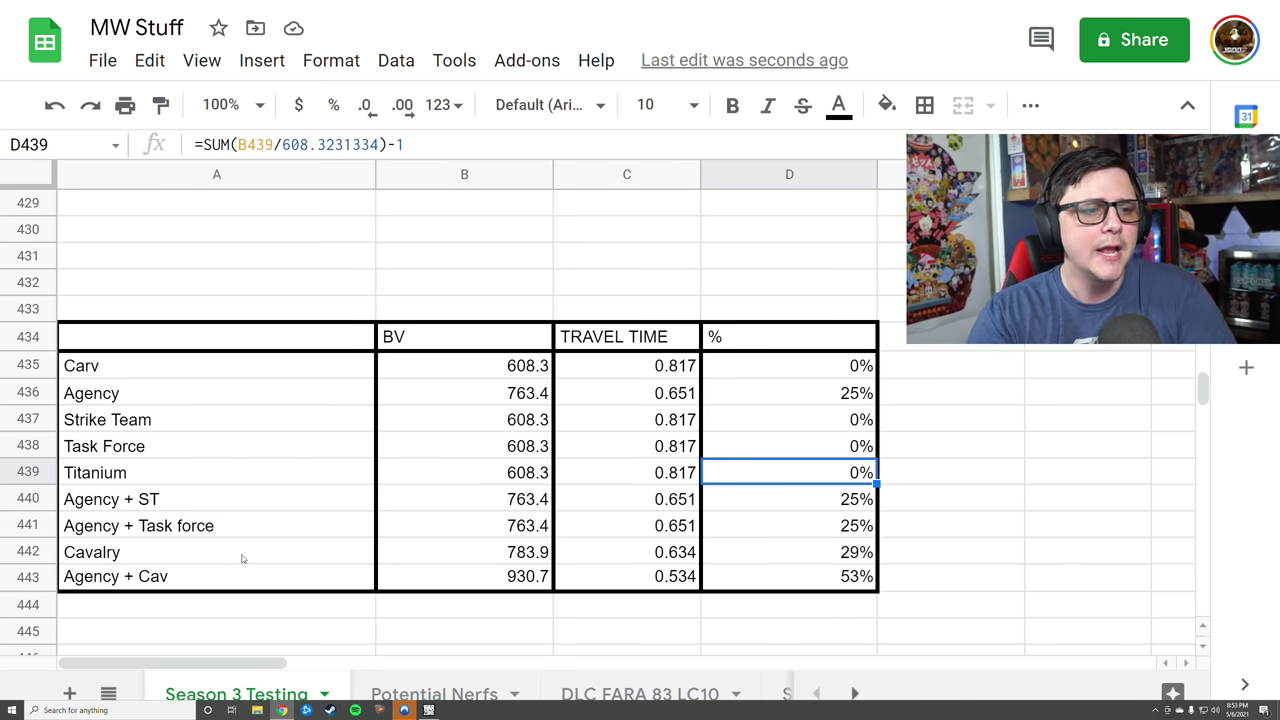
- Examine the Cavalry and Agency + Cav rows and compare their bullet velocities with those of the other attachments
left_click_drag(242, 559, 858, 562)
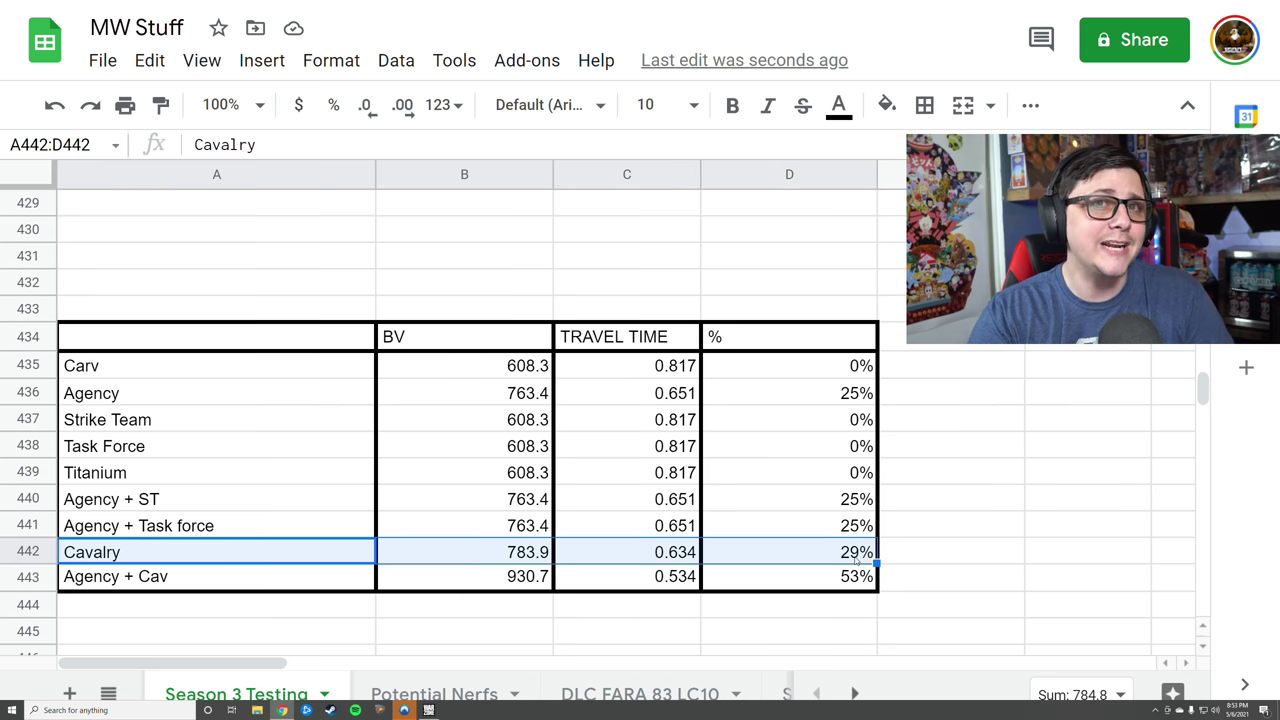
scroll(475, 546, "down", 1)
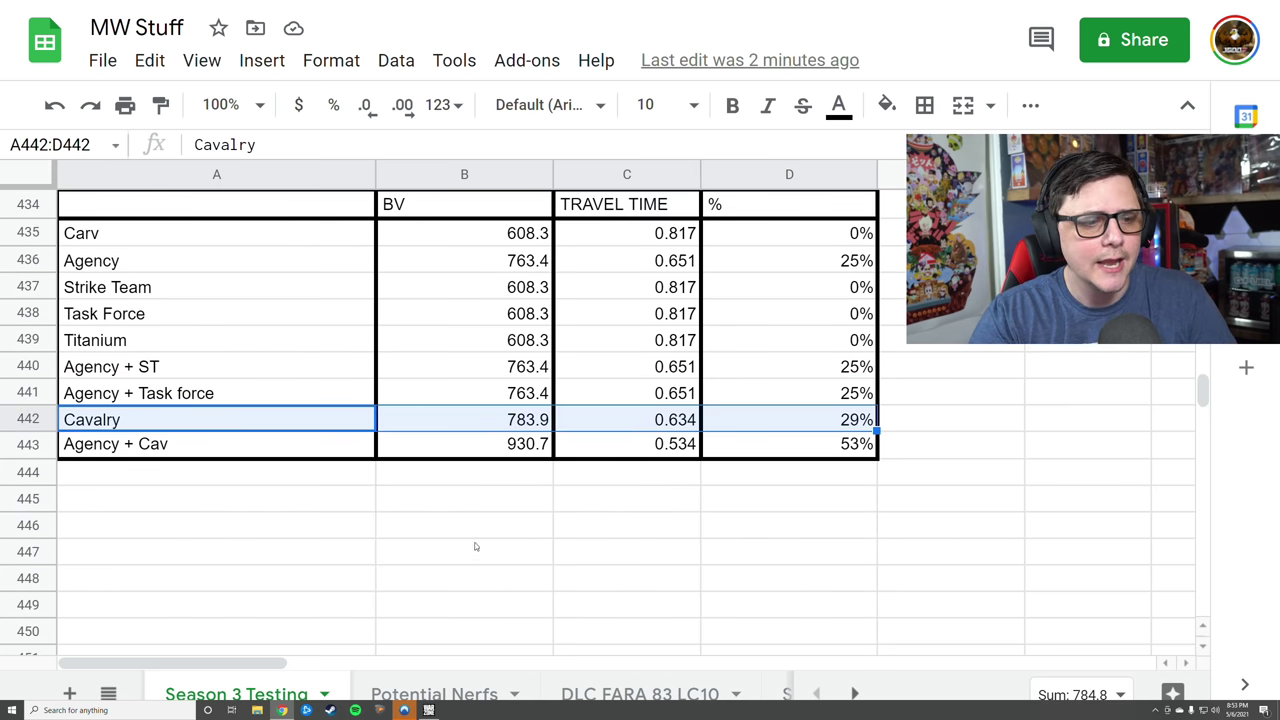
left_click(133, 452)
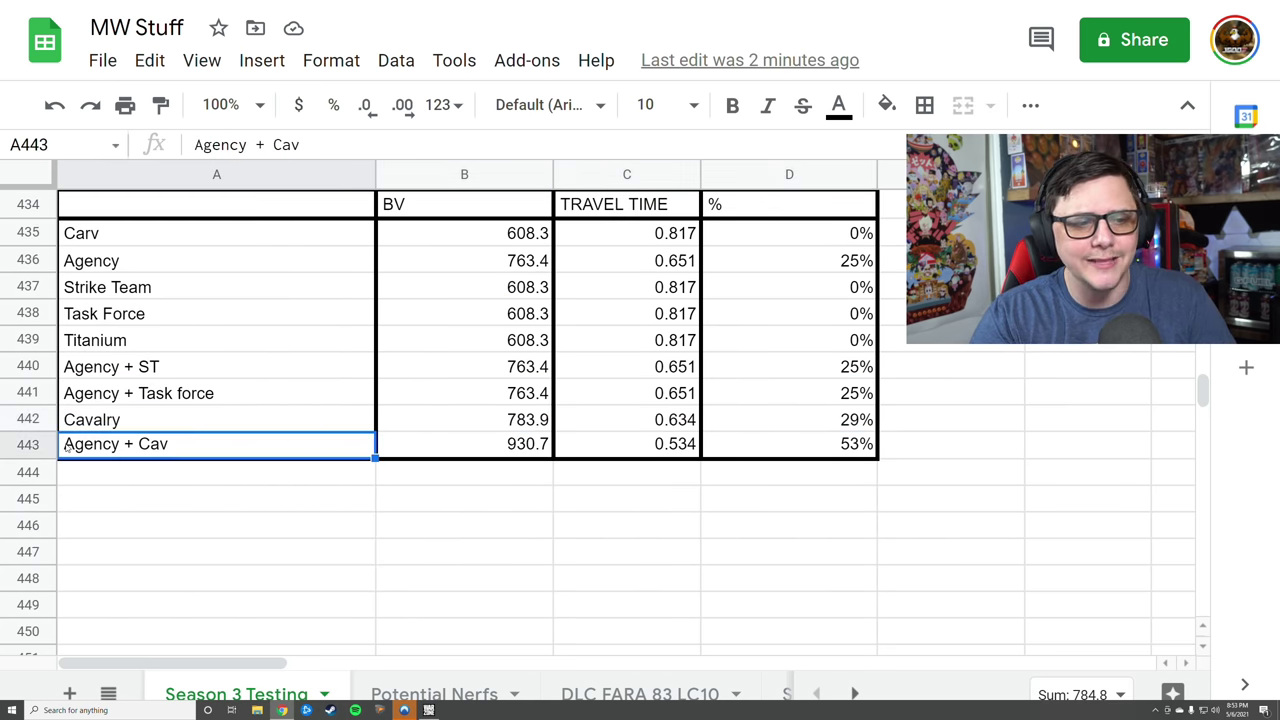
left_click(818, 445)
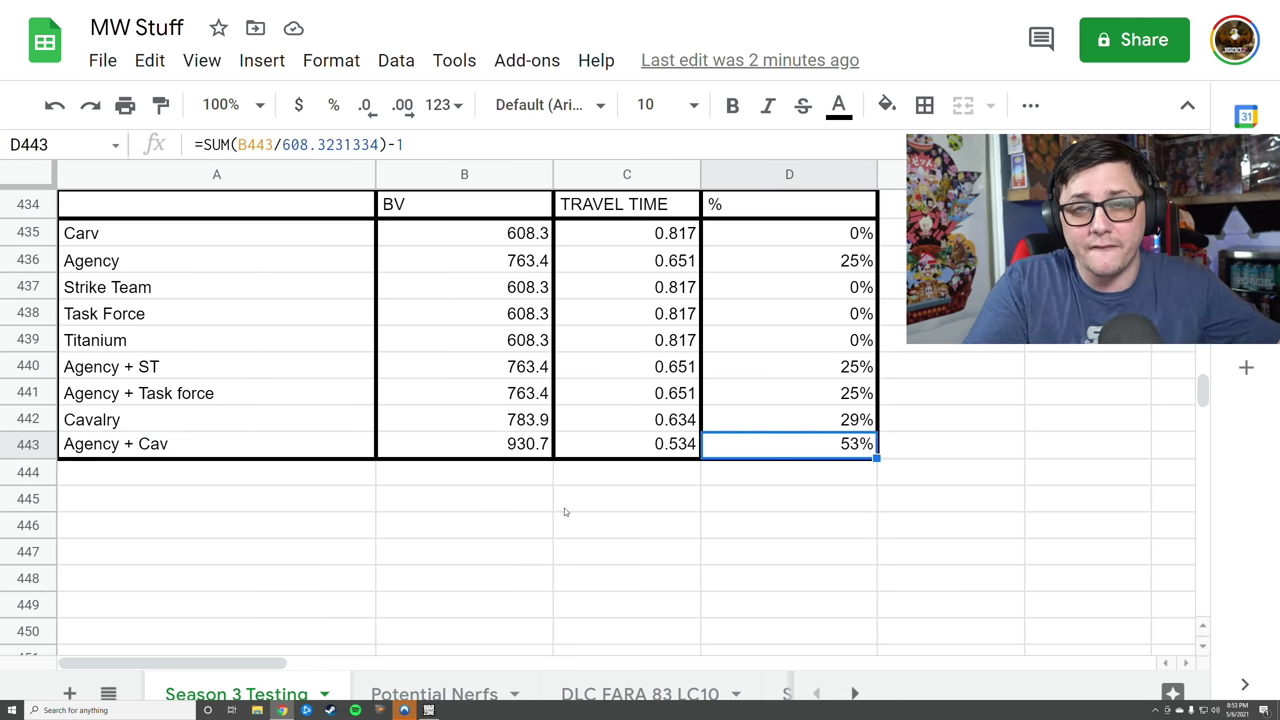
left_click(512, 450)
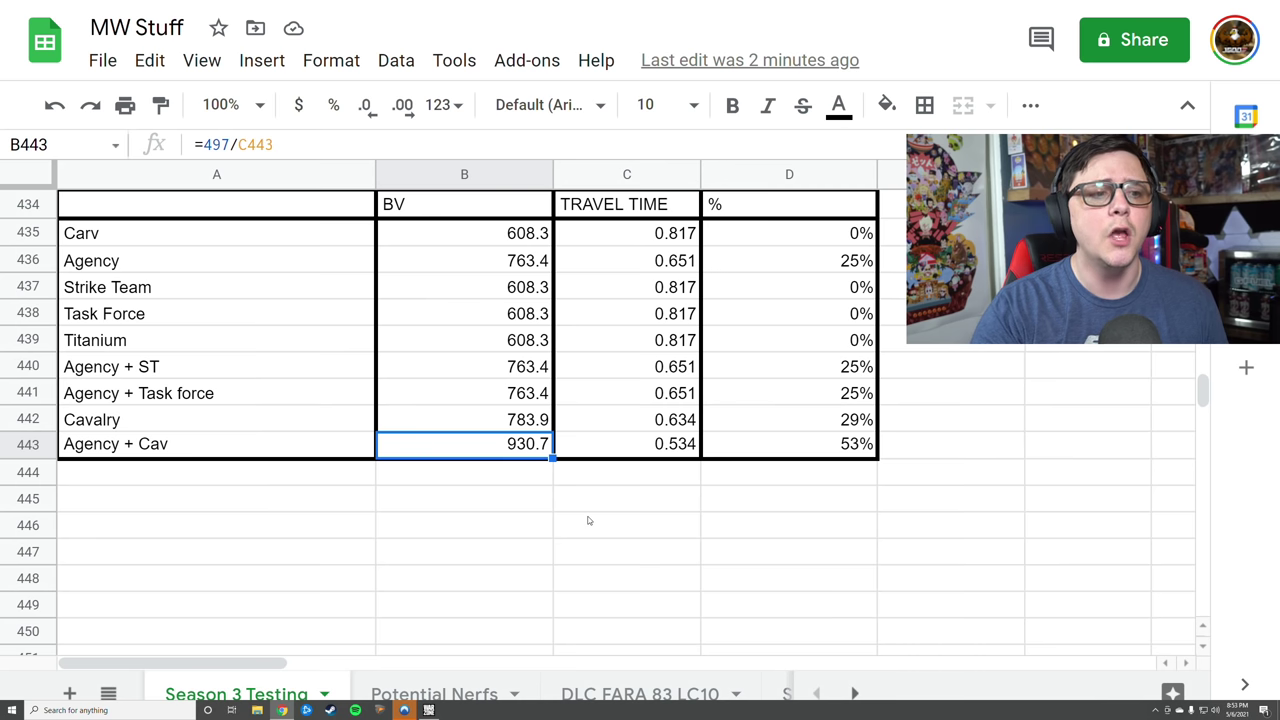
left_click(523, 266)
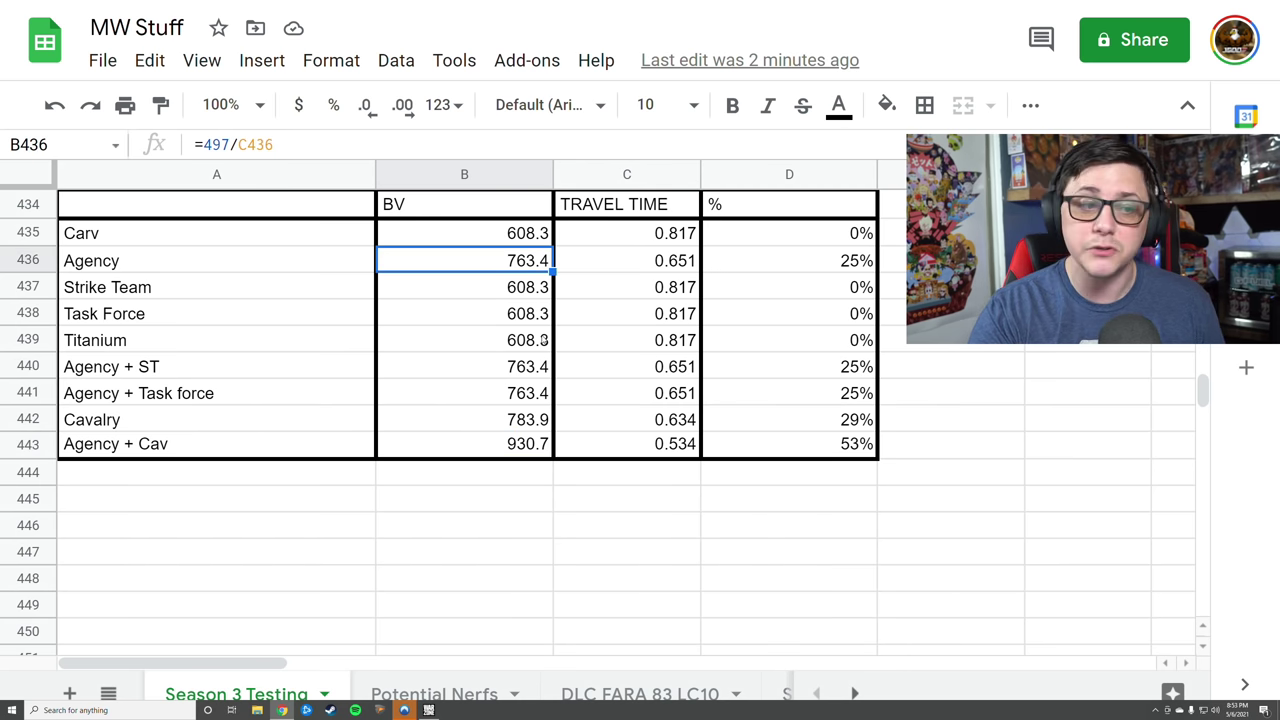
left_click_drag(534, 289, 546, 396)
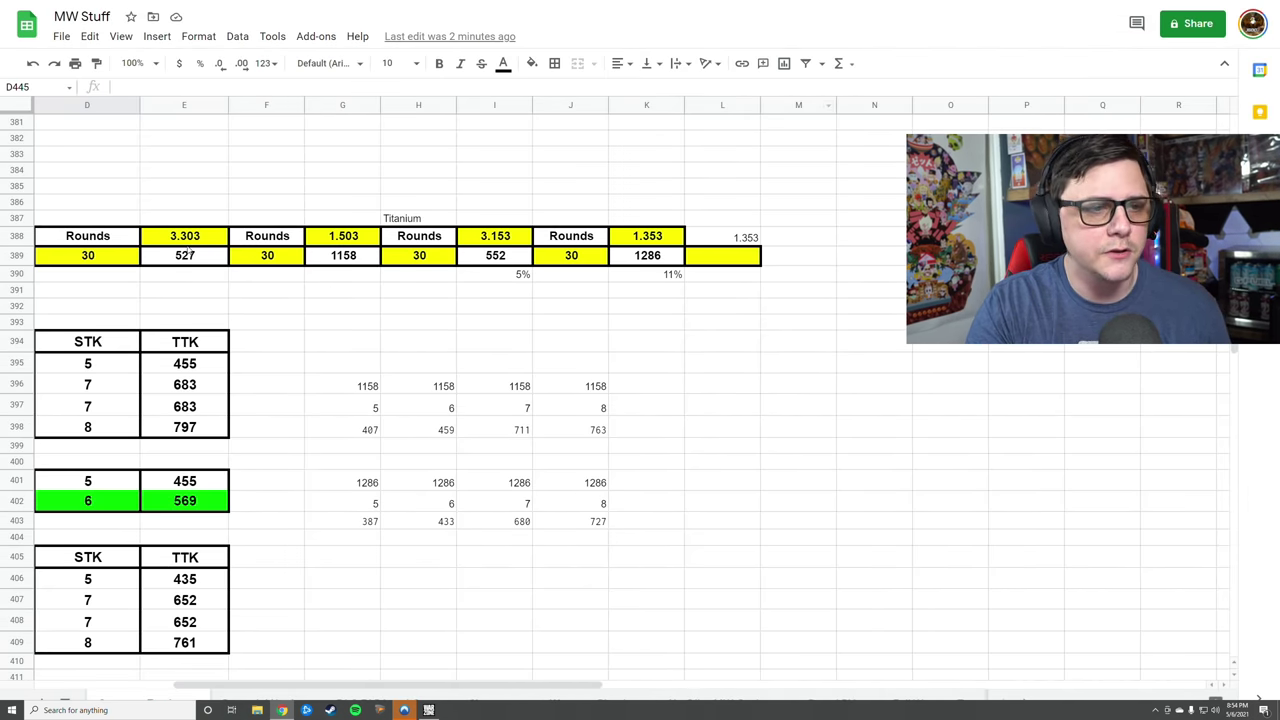
- Compare the base fire-rate figures in the Rounds table with the Titanium figures and their percentage increases
left_click(200, 238)
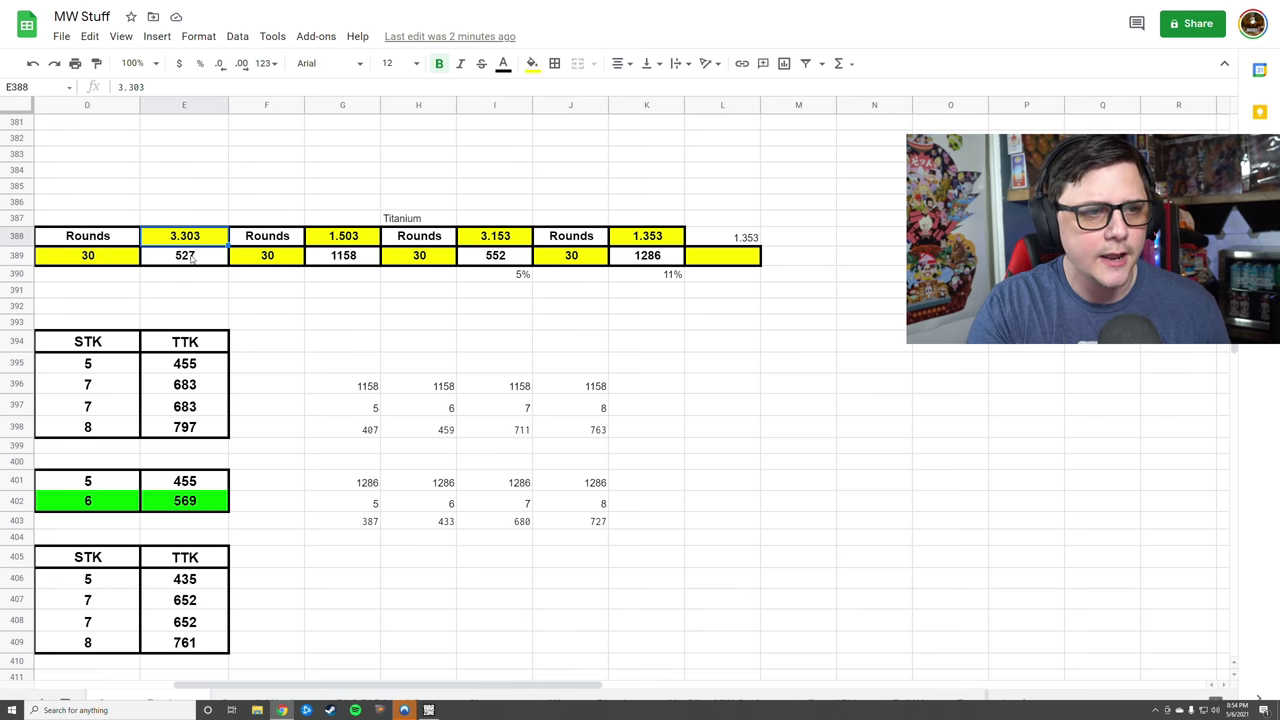
left_click(190, 258)
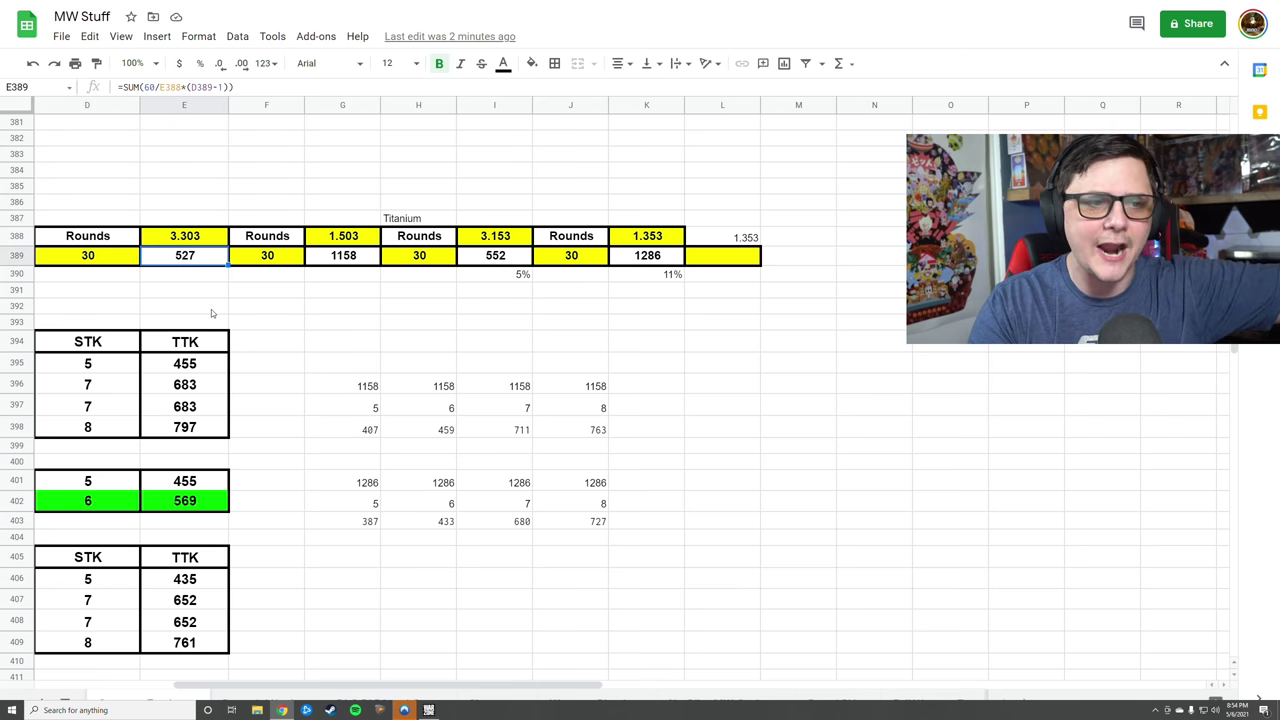
left_click(352, 256)
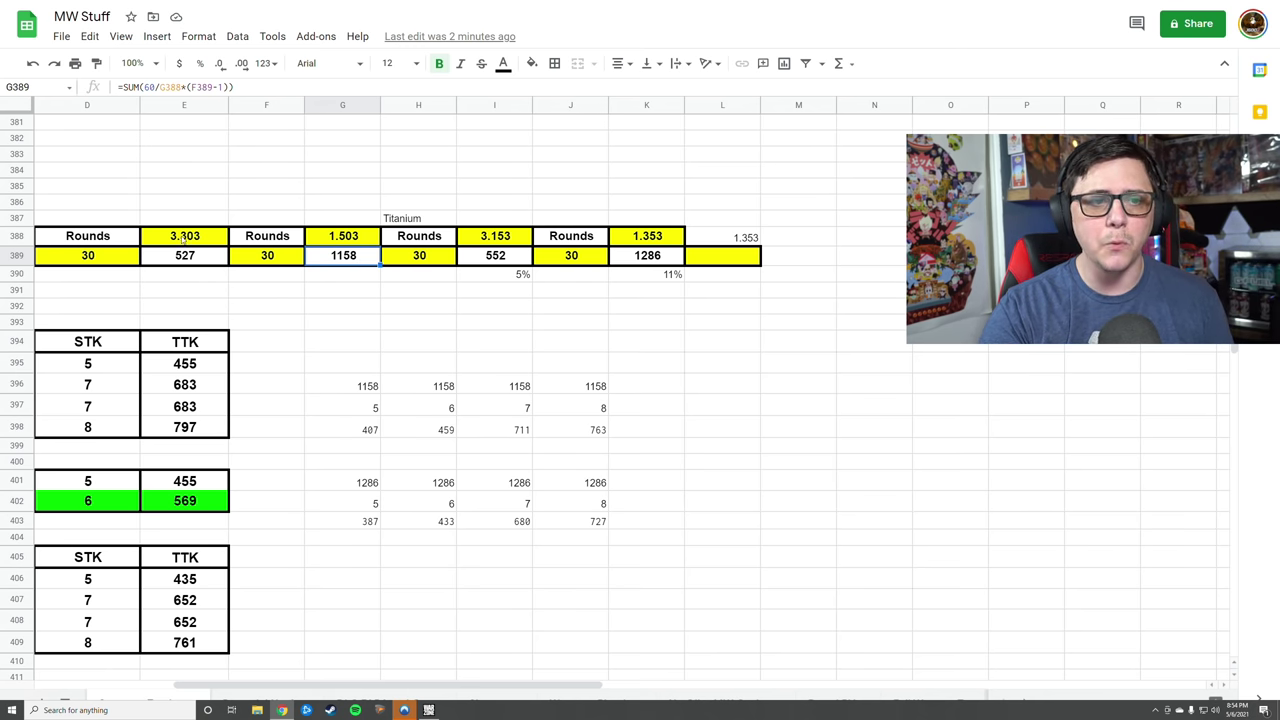
left_click(435, 222)
left_click(656, 255)
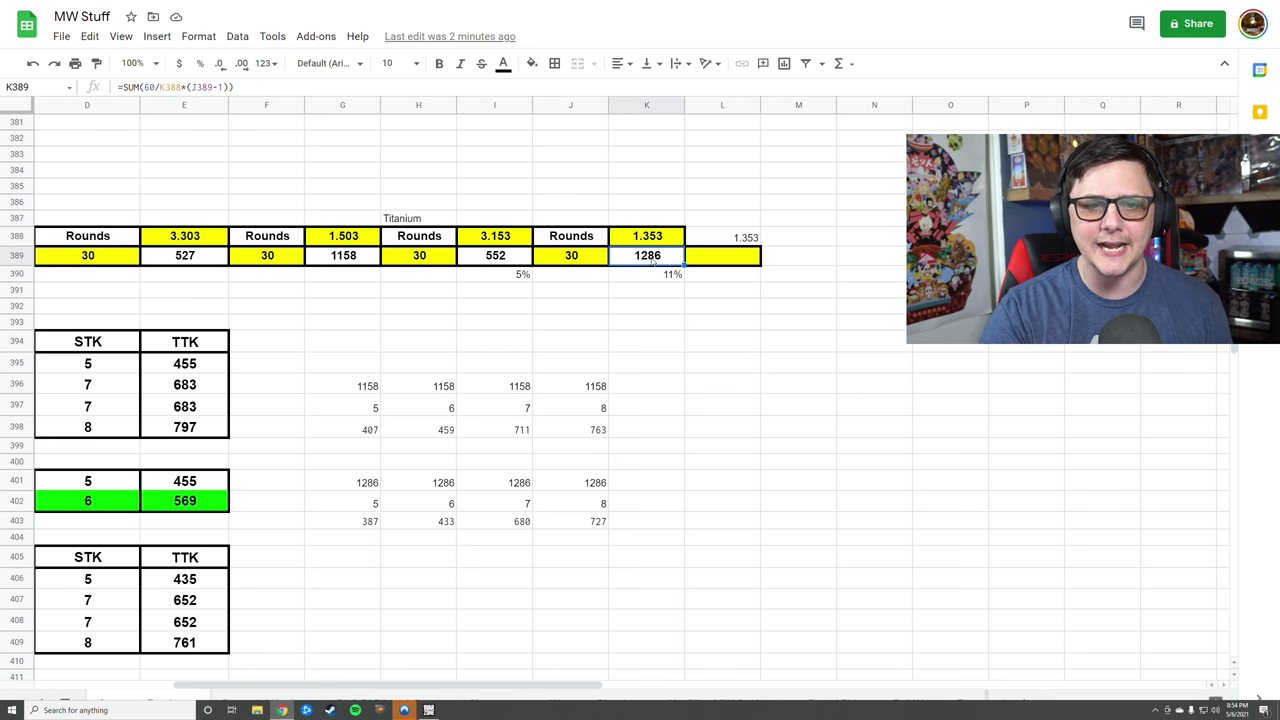
left_click(524, 278)
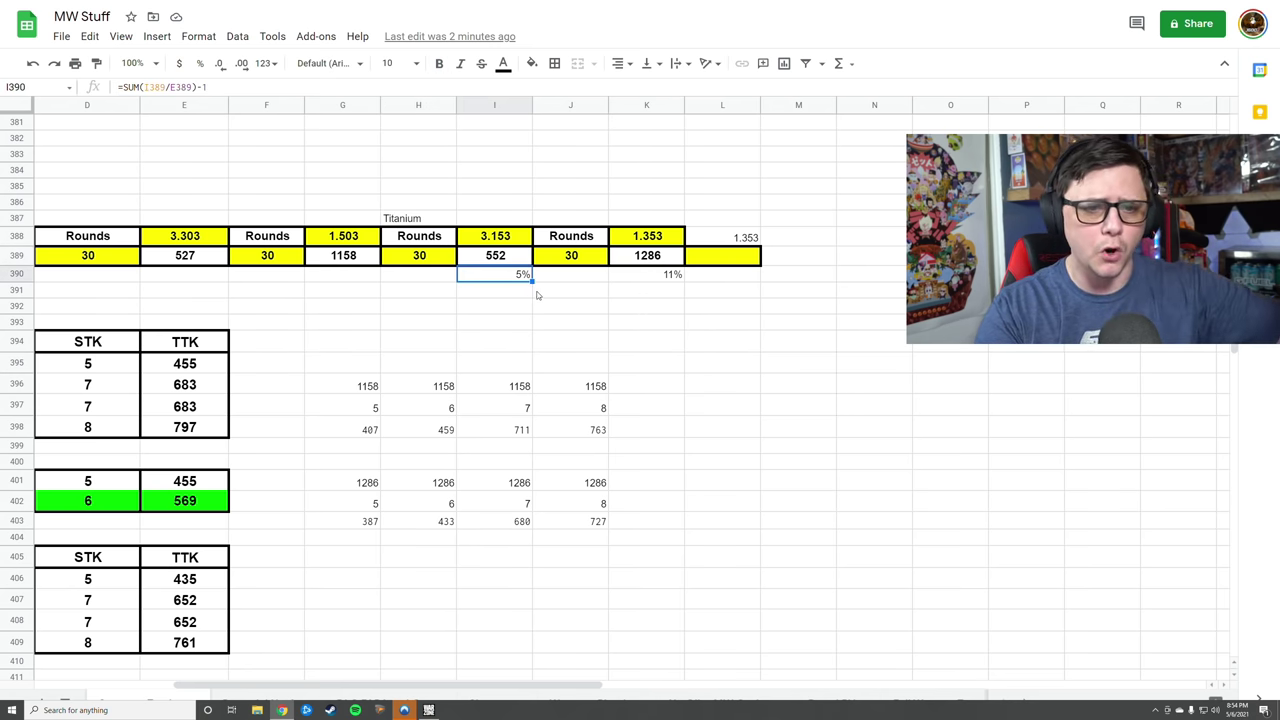
left_click(632, 284)
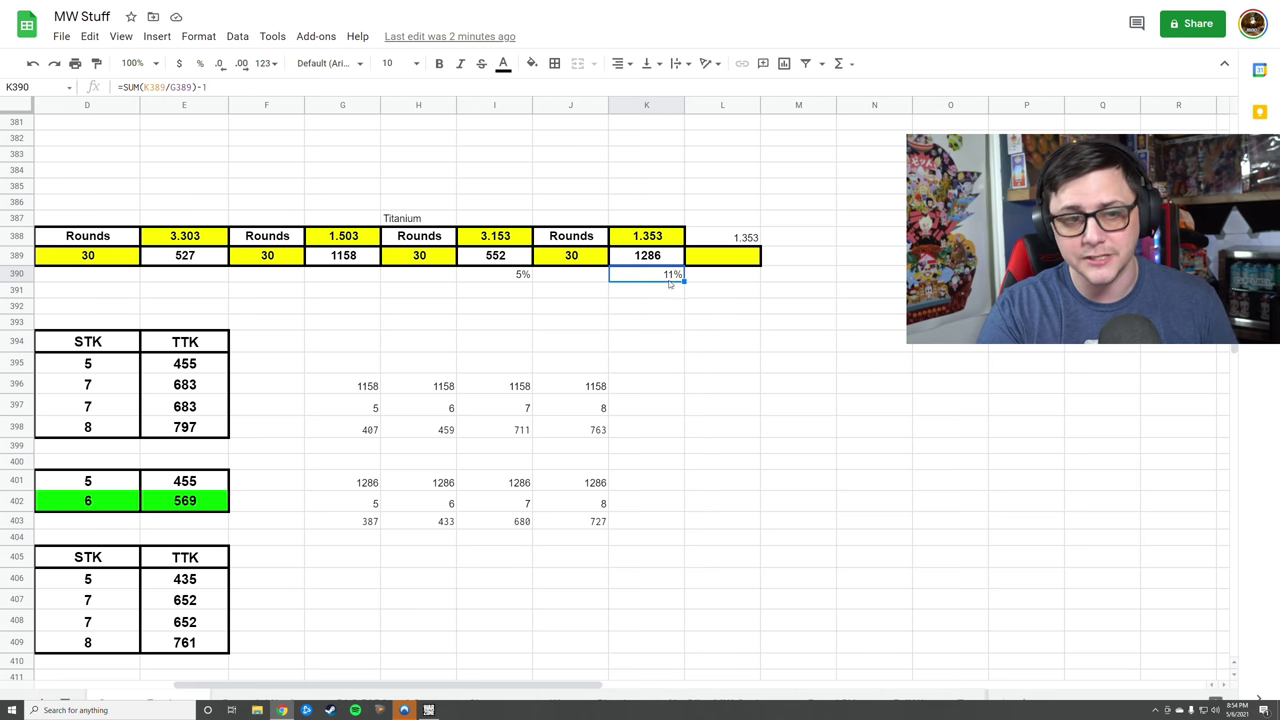
- Review the damage at 0m+ and the shots to kill per body part in the 527RPM CARV table
scroll(662, 292, "left", 3)
scroll(662, 292, "down", 1)
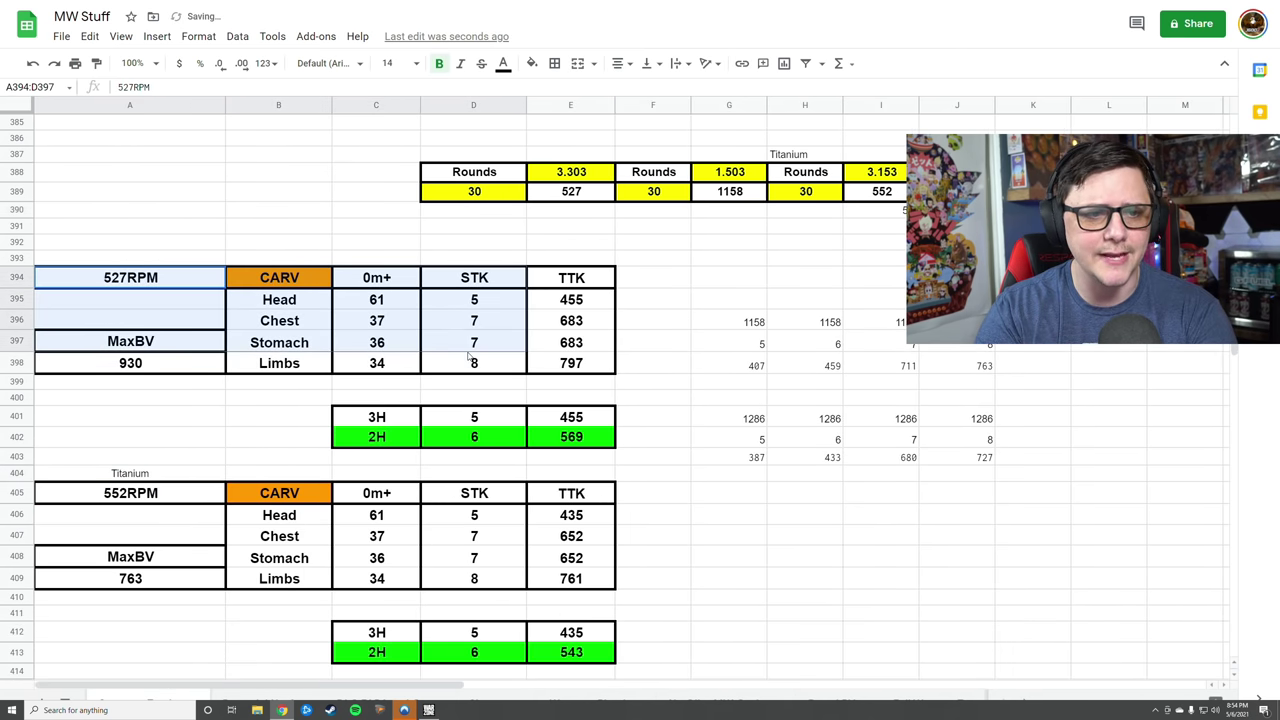
left_click_drag(474, 342, 474, 363)
left_click(386, 279)
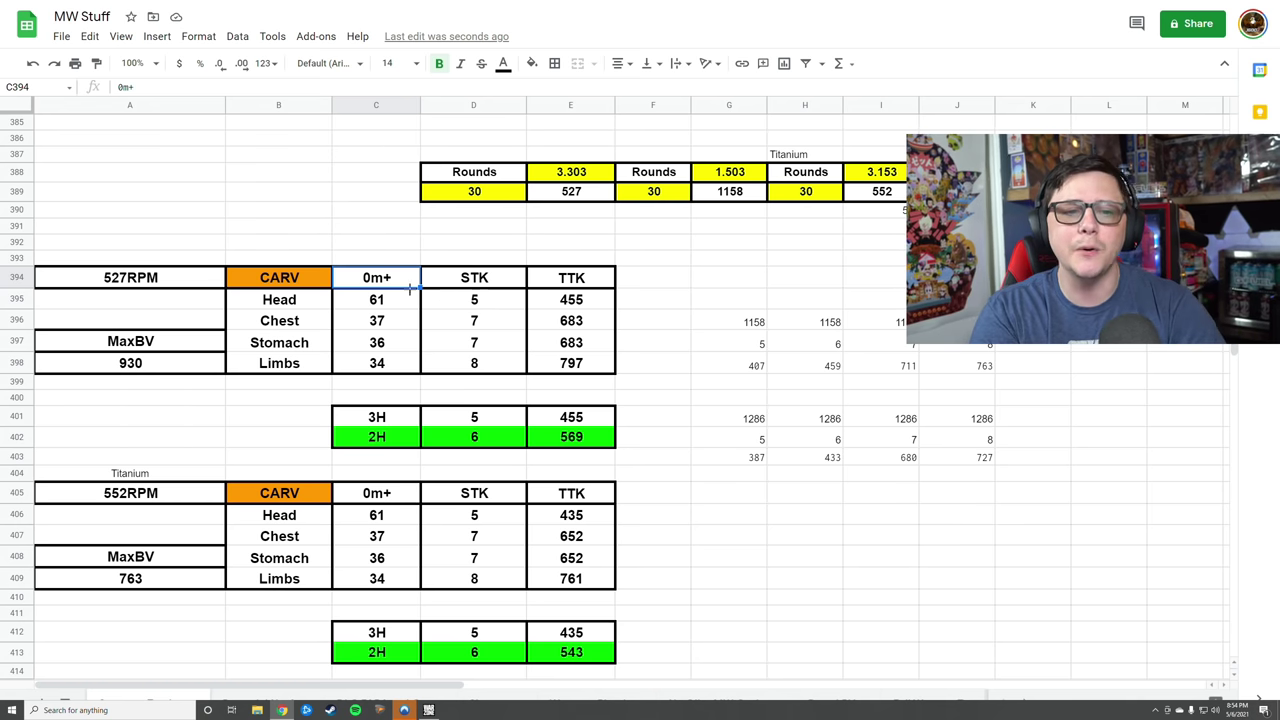
left_click_drag(378, 303, 380, 360)
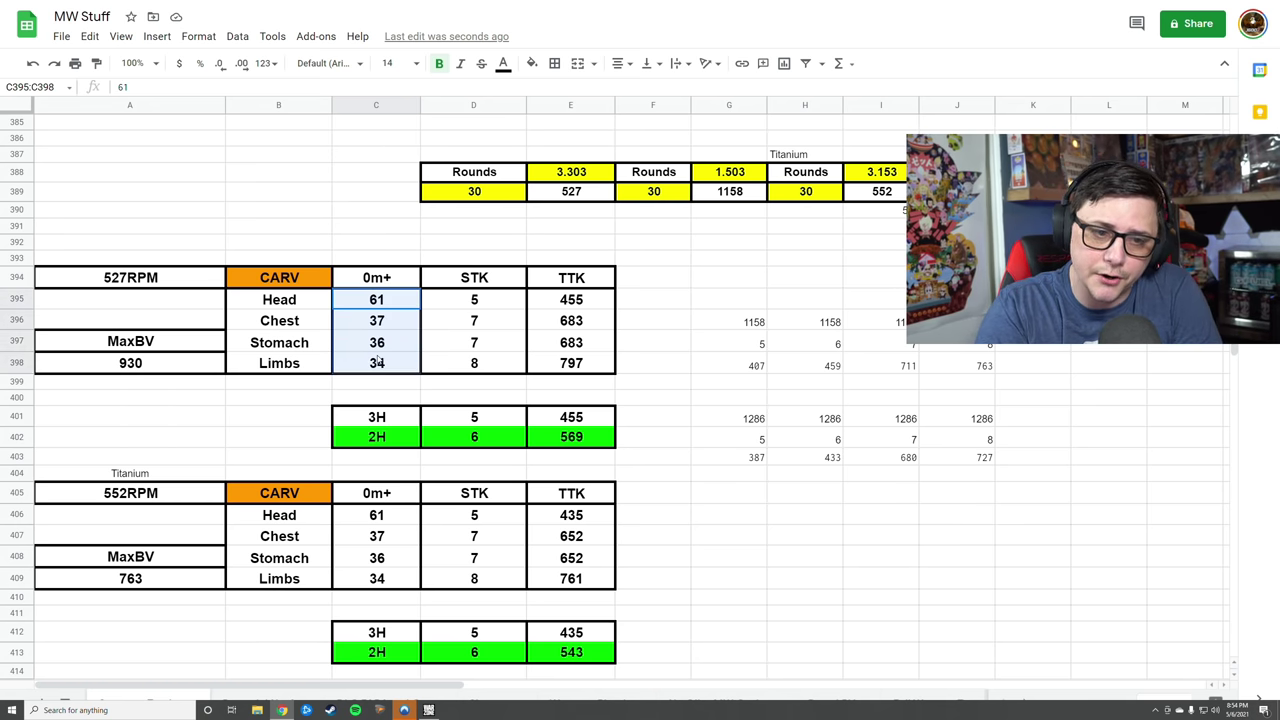
left_click_drag(484, 299, 481, 365)
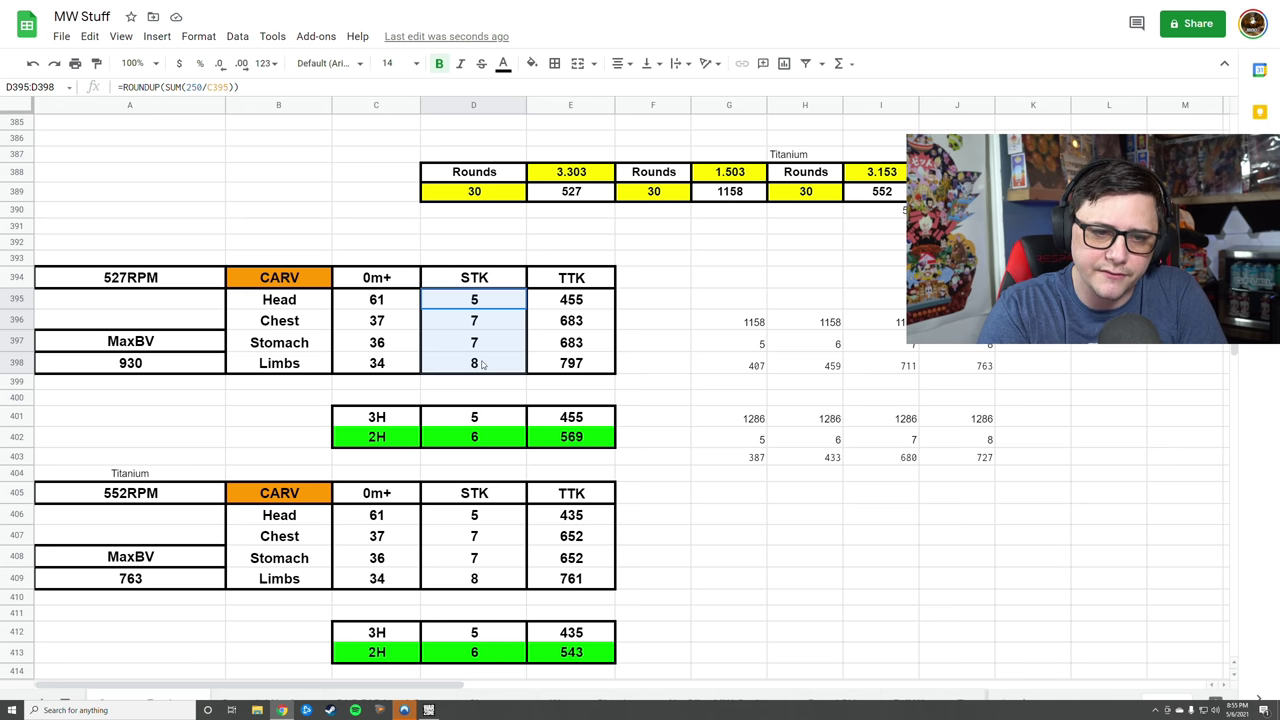
- Check the 527RPM CARV table's MaxBV, its fire rate against the Rounds table, and the Head time to kill
left_click(142, 368)
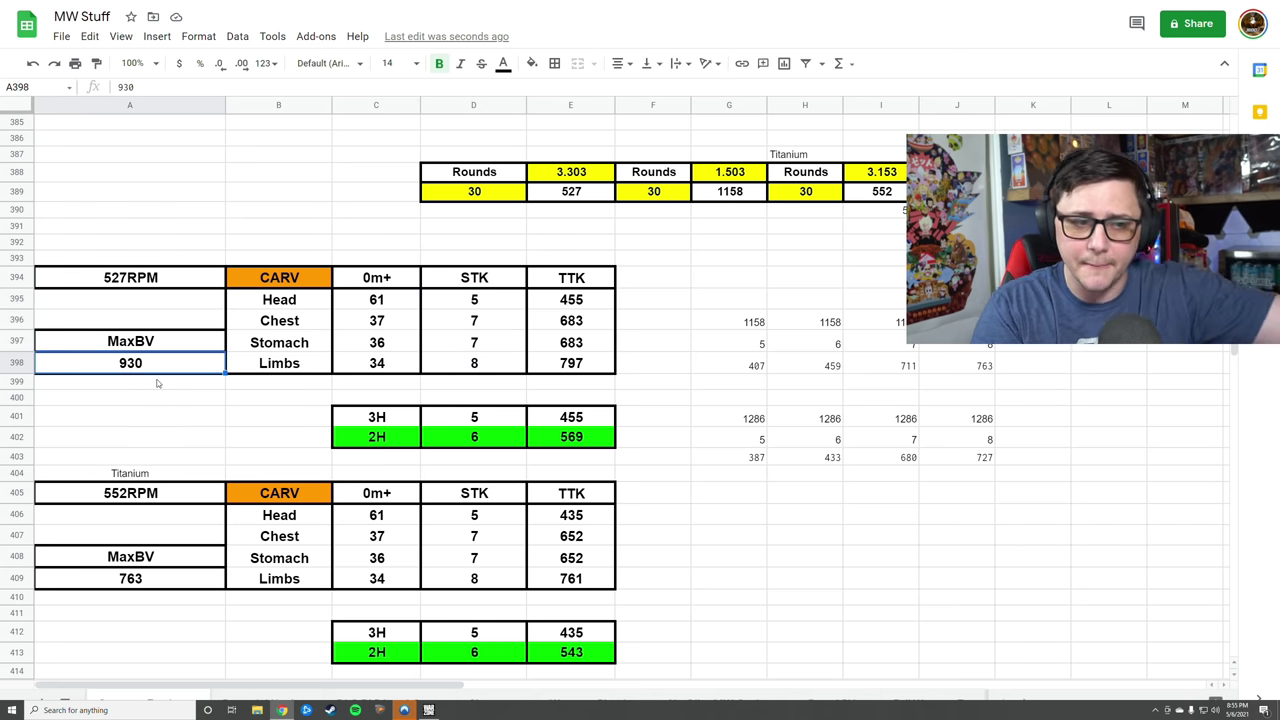
left_click(180, 274)
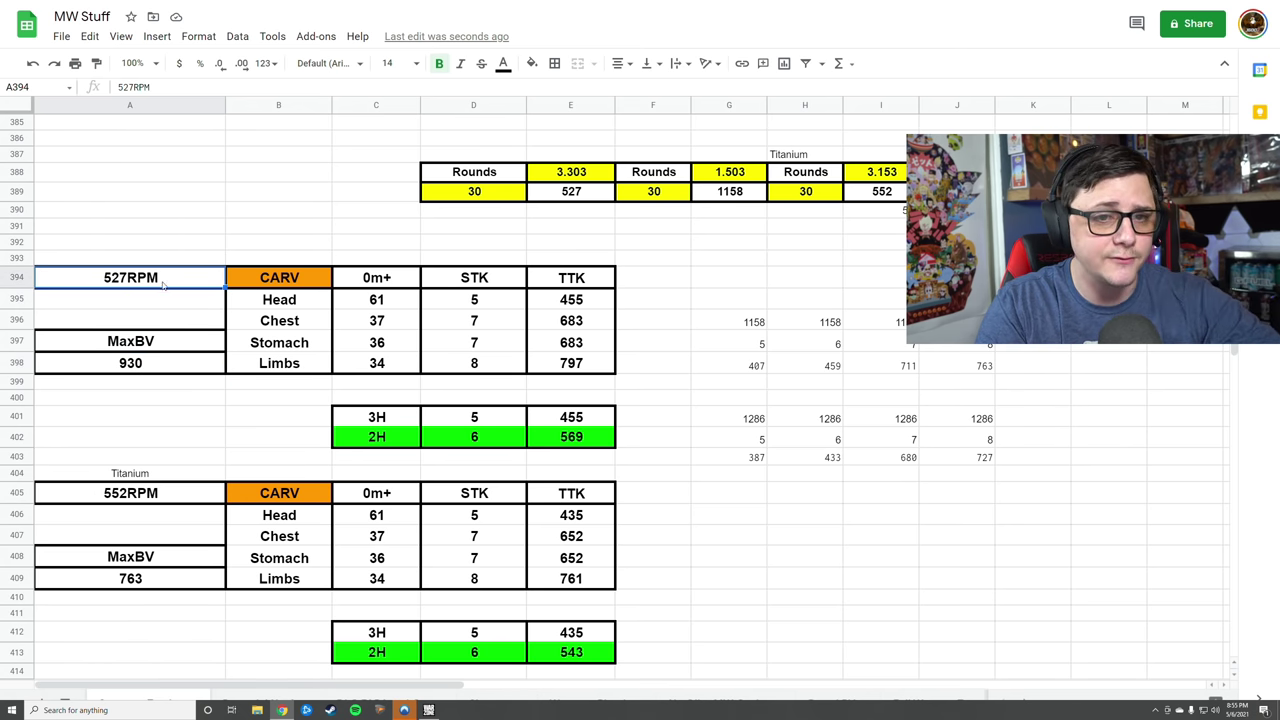
left_click(566, 195)
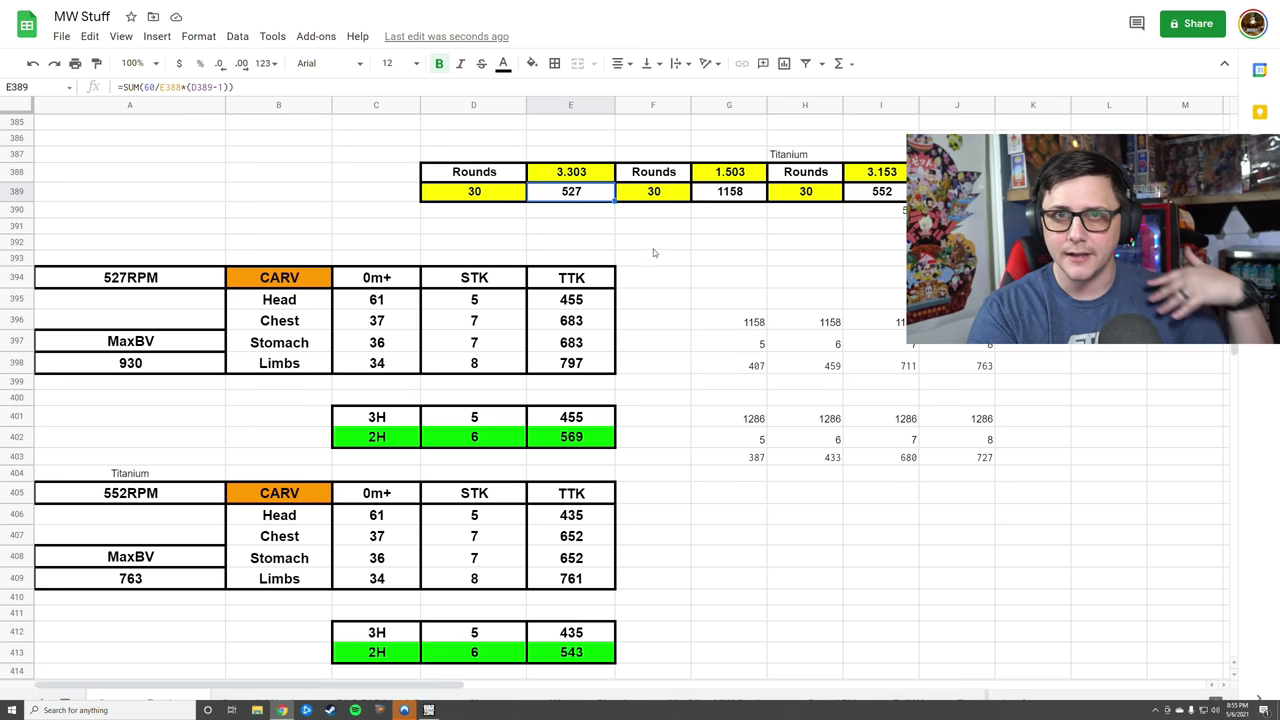
left_click(604, 293)
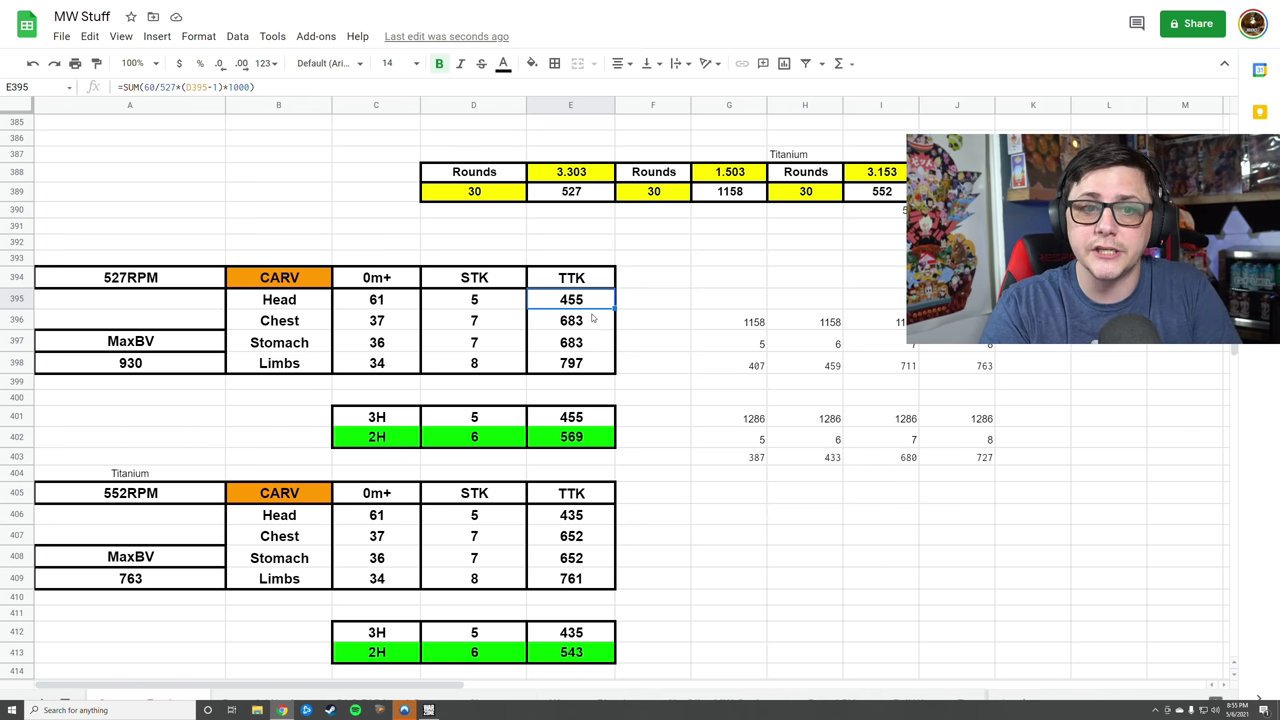
- Compare the 3H and 2H shots to kill and times to kill with the Head row of the 527RPM CARV table
left_click(372, 419)
left_click(506, 421)
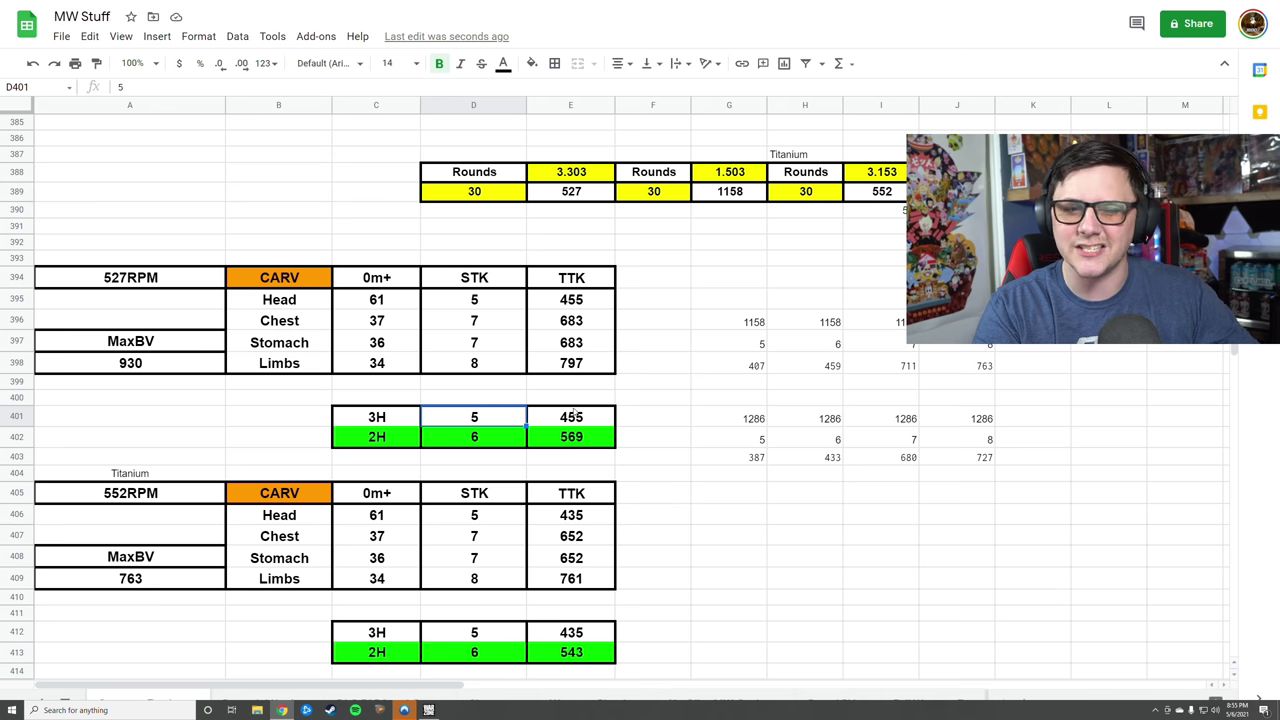
left_click_drag(600, 308, 491, 309)
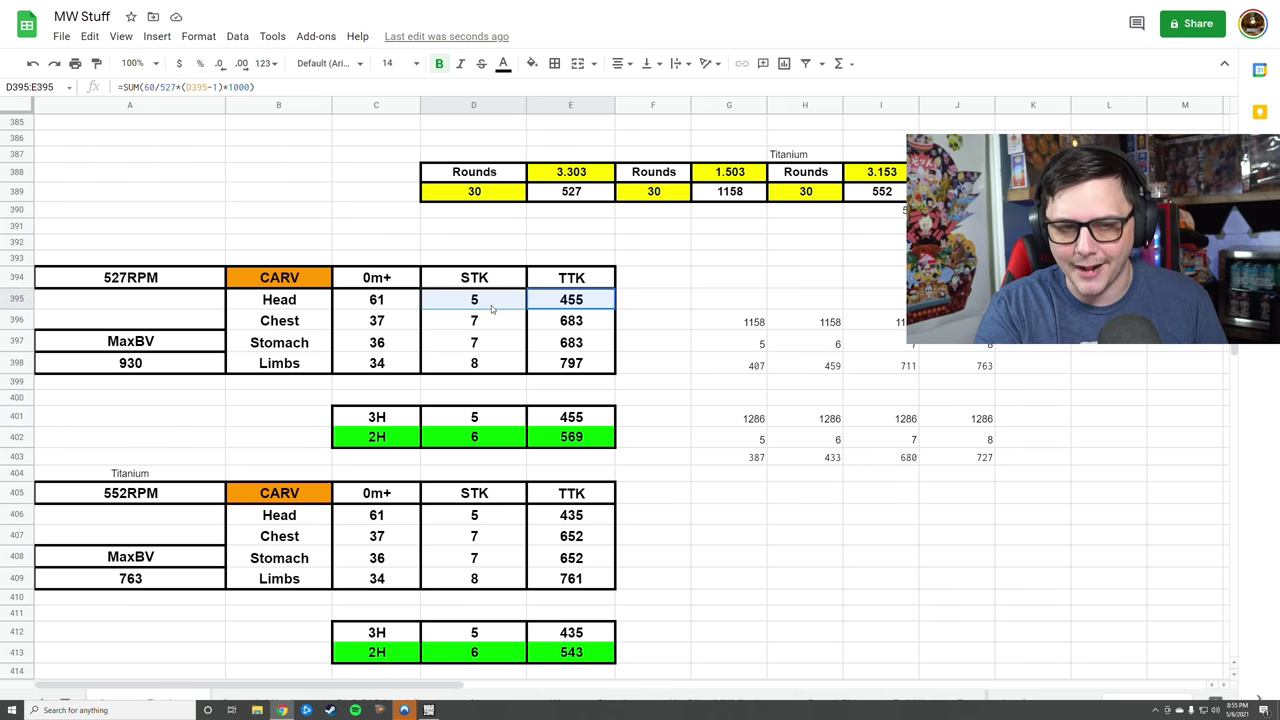
left_click(486, 432)
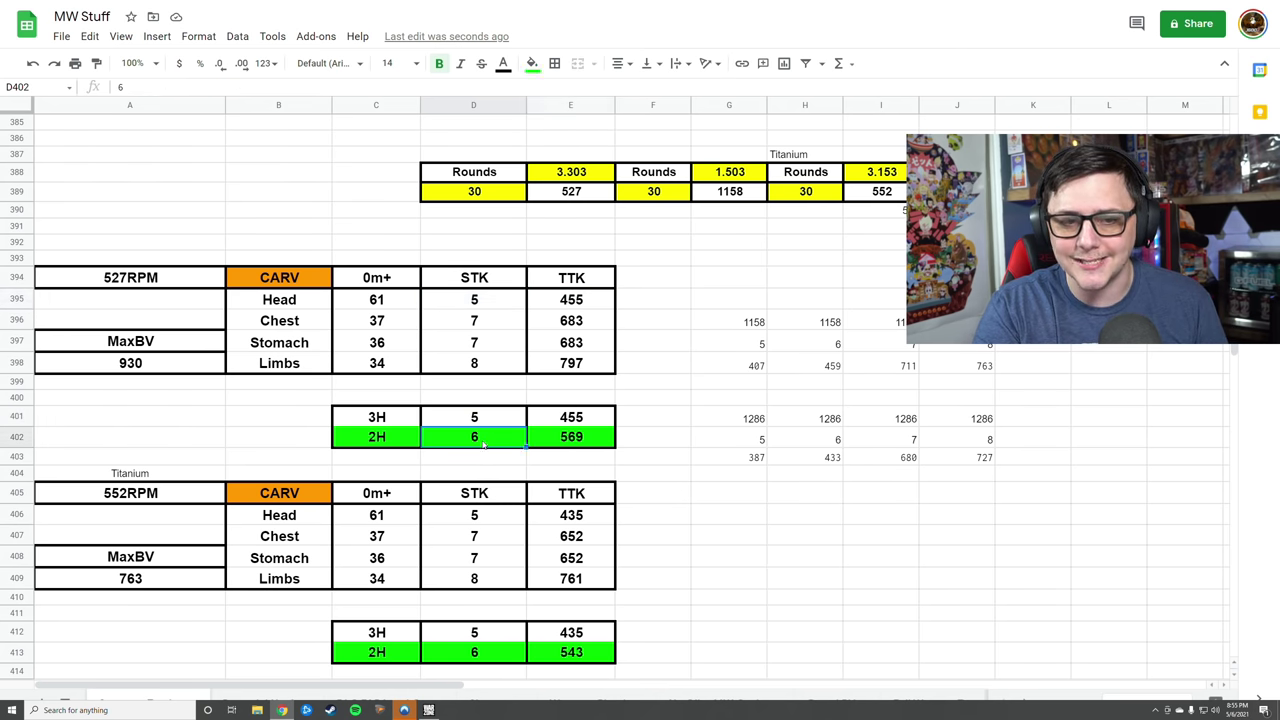
left_click(584, 440)
left_click(410, 437)
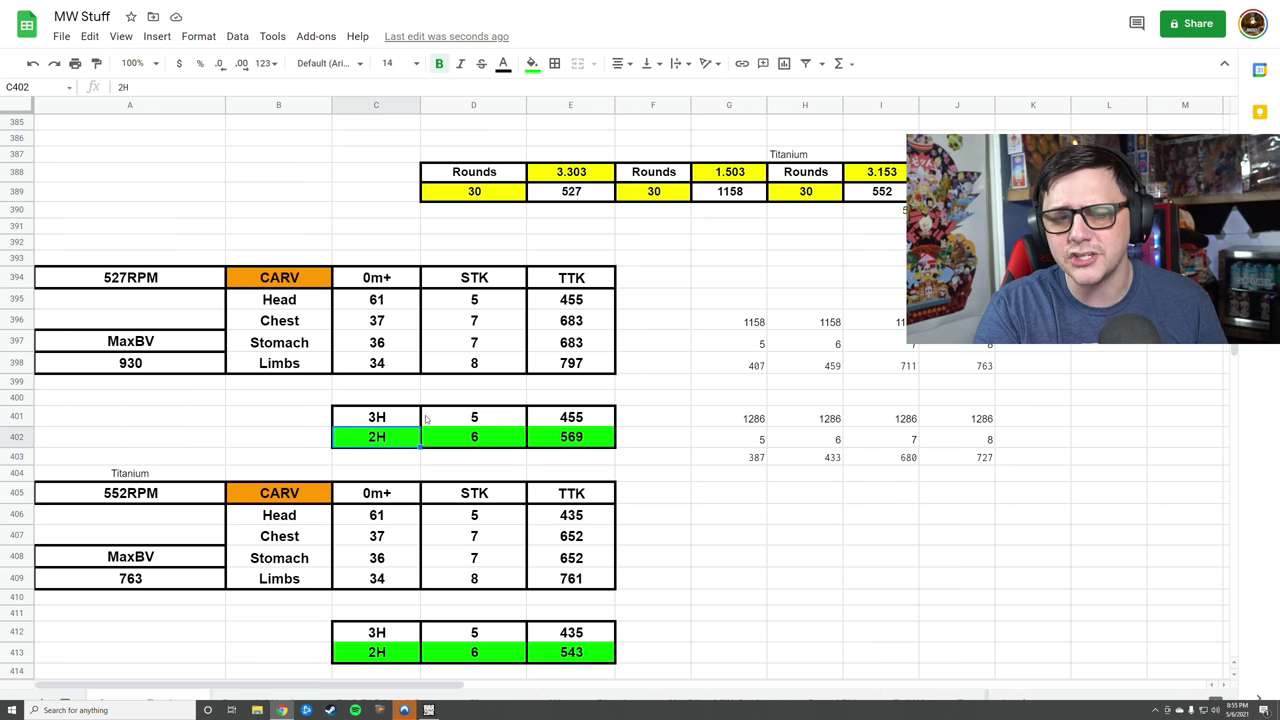
- Check the Chest and Stomach shots to kill and the Chest time to kill for the 527RPM CARV
left_click_drag(494, 327, 500, 343)
left_click(586, 325)
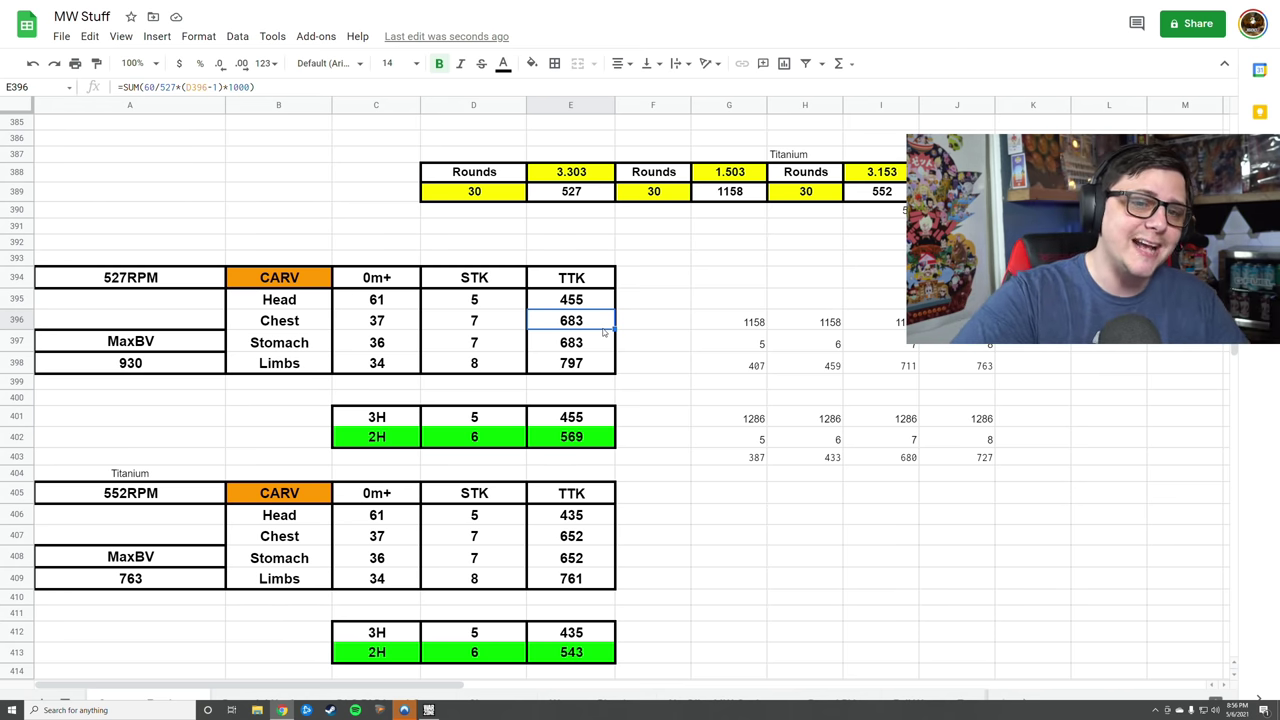
key("Right")
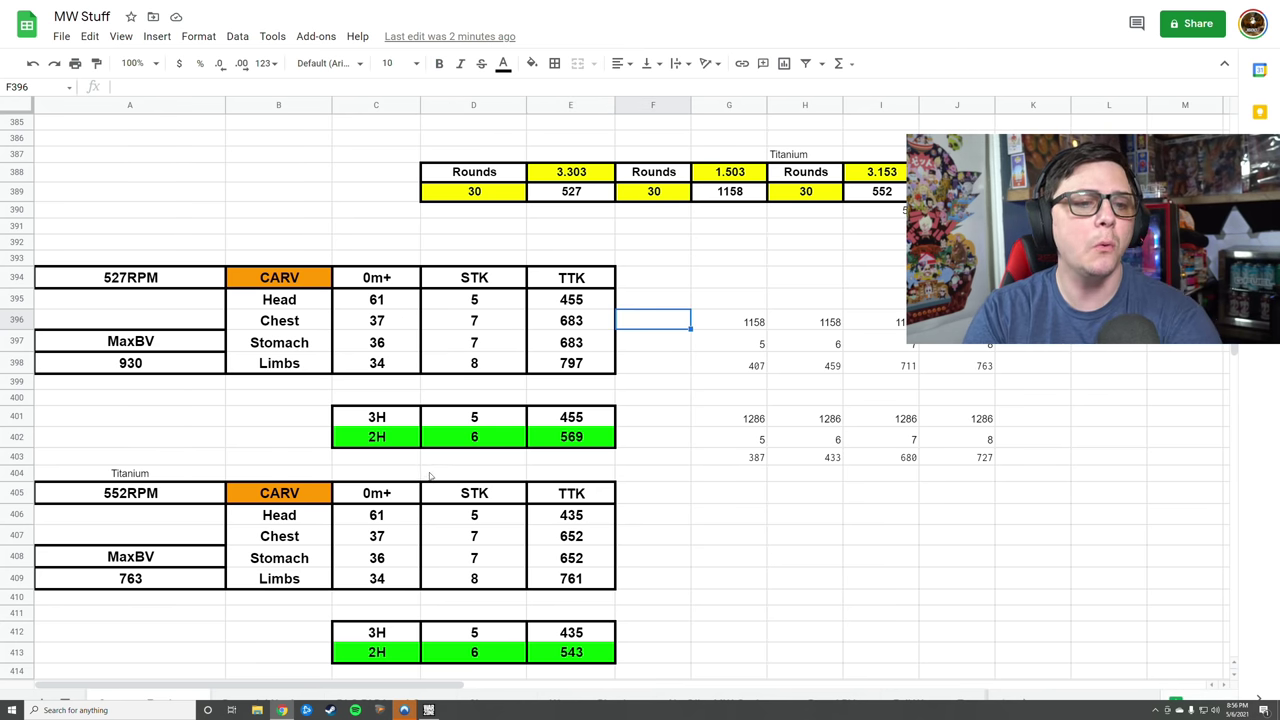
- Examine the Titanium 552RPM CARV table together with the Titanium fire-rate figures in the Rounds table
scroll(365, 407, "down", 1)
left_click(161, 389)
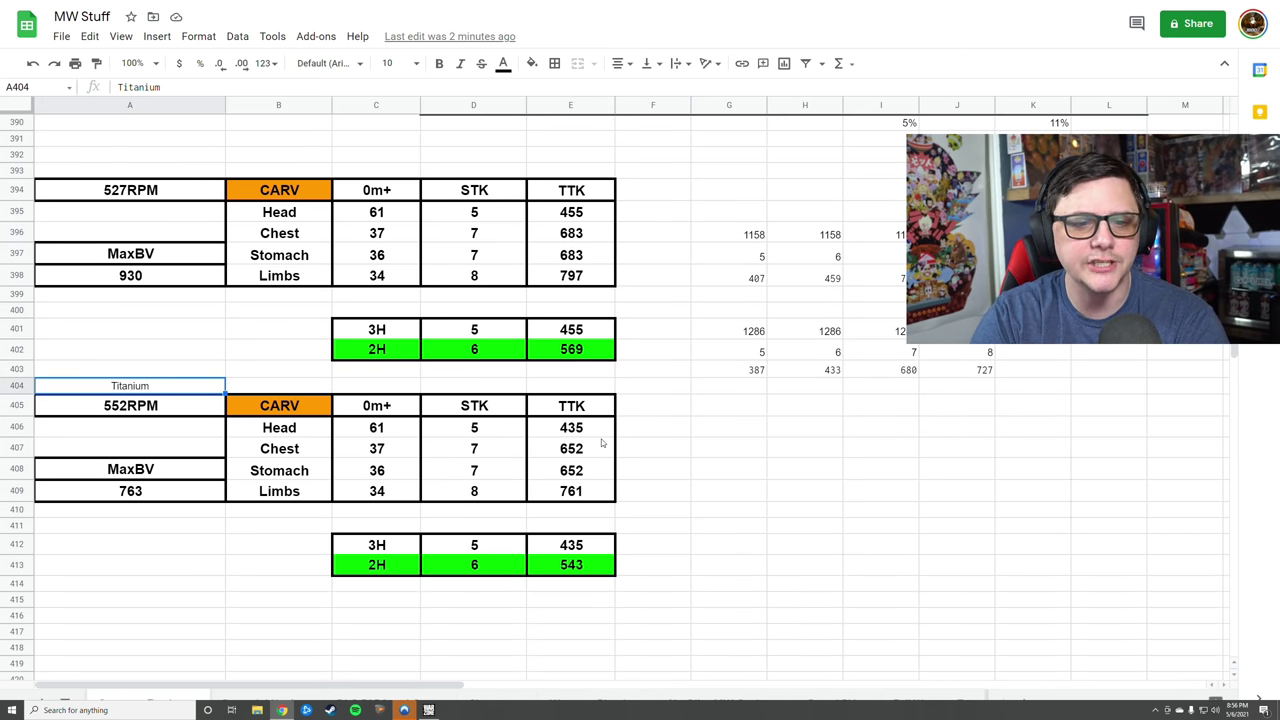
scroll(700, 350, "up", 1)
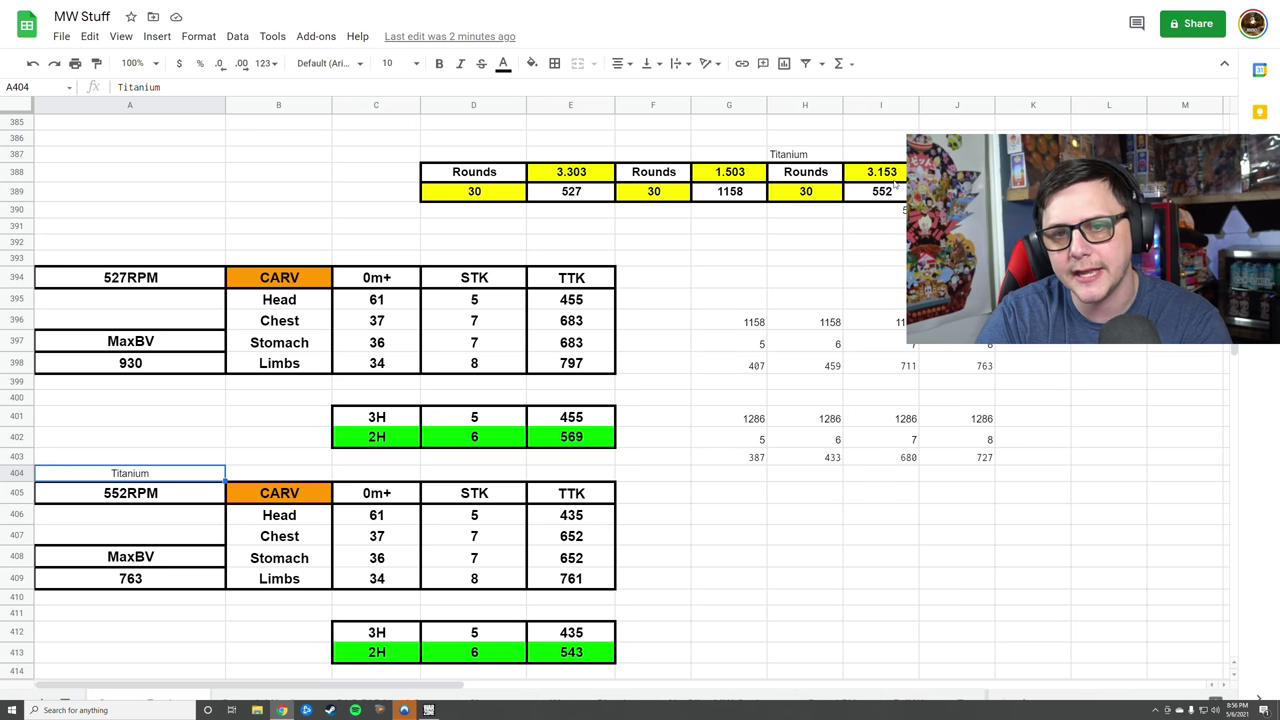
left_click(871, 212)
key("Left")
key("ctrl+z")
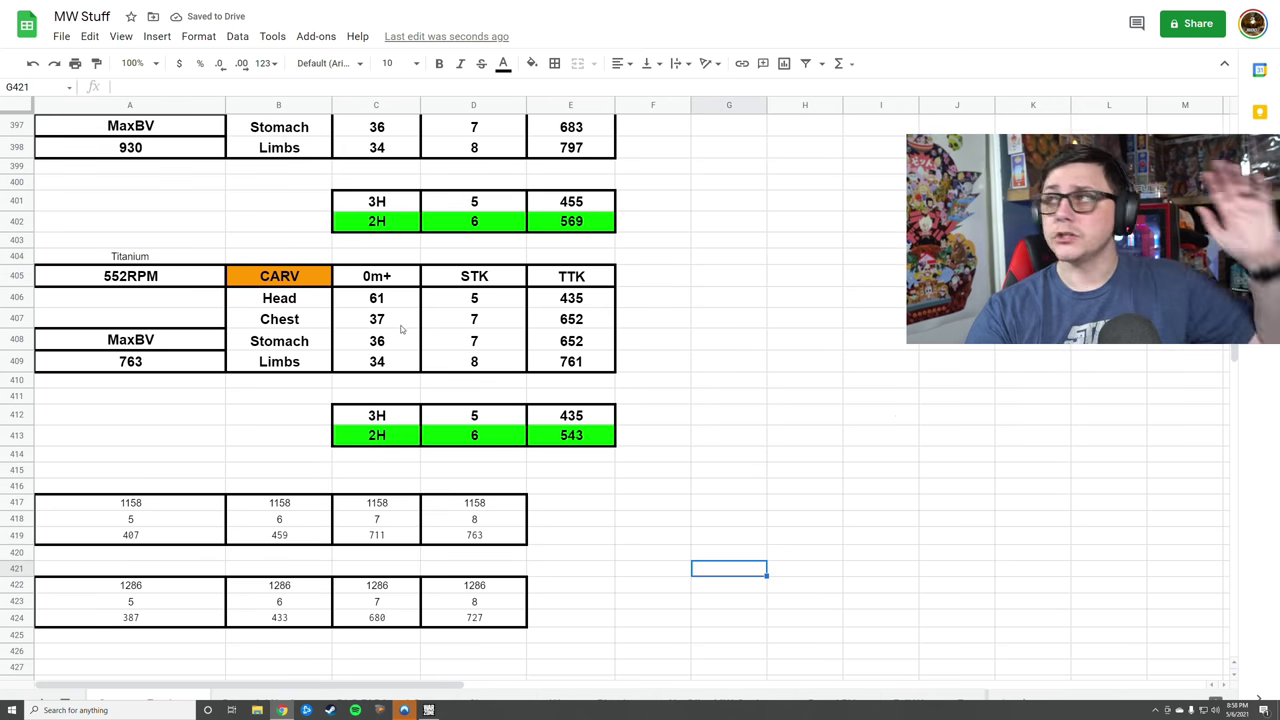
- Check the fire rate and shot counts in the 1158 table, plus the formula behind its six-shot time to kill
scroll(391, 314, "down", 3)
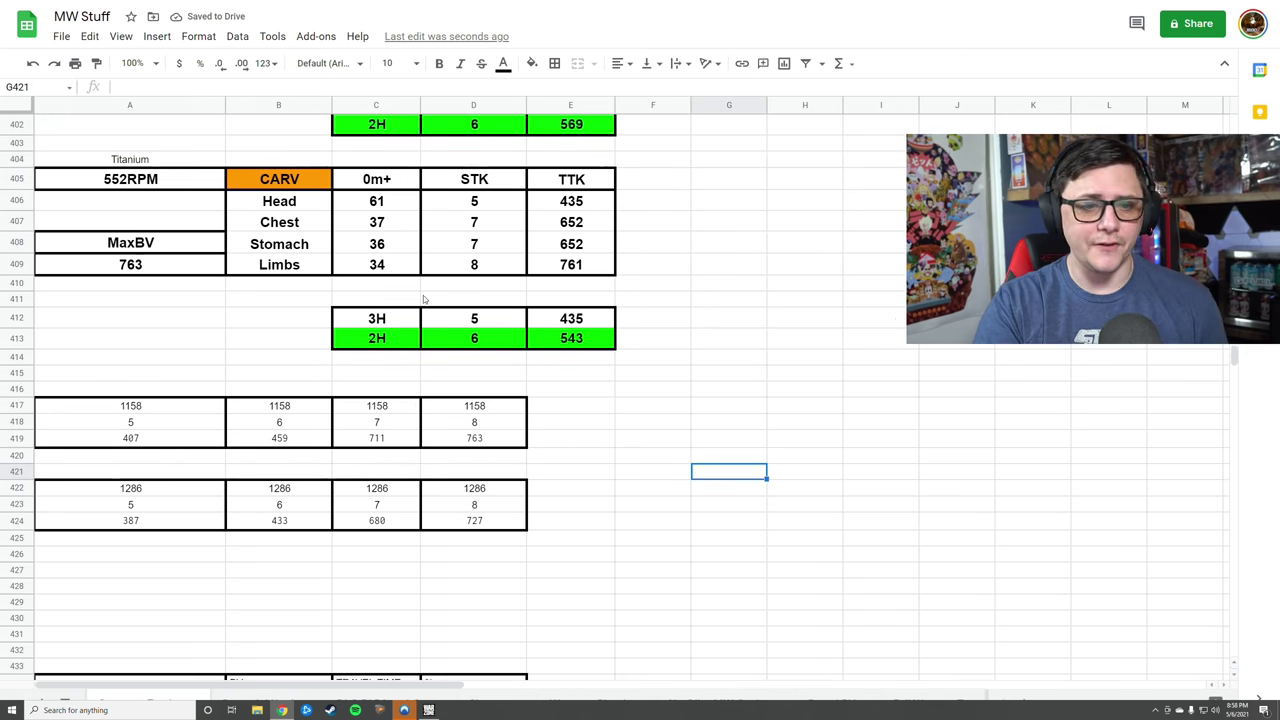
key("ctrl+plus")
key("ctrl+plus")
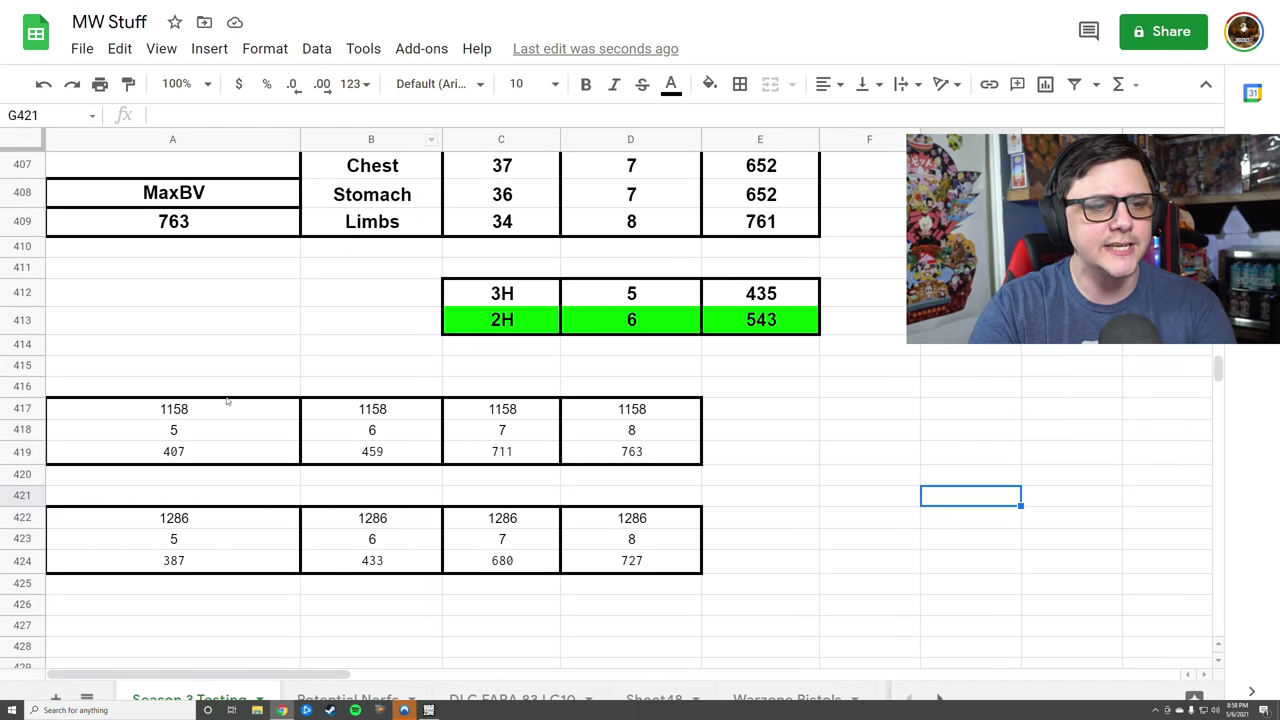
left_click(203, 415)
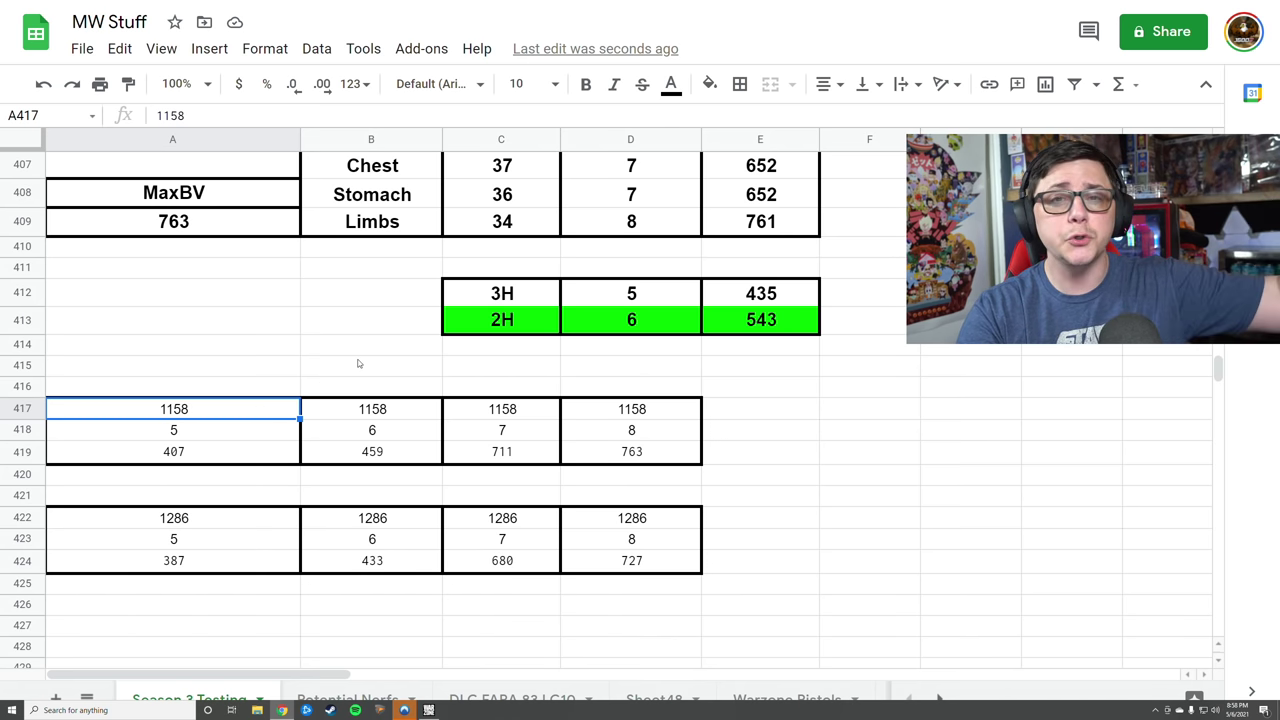
left_click(221, 438)
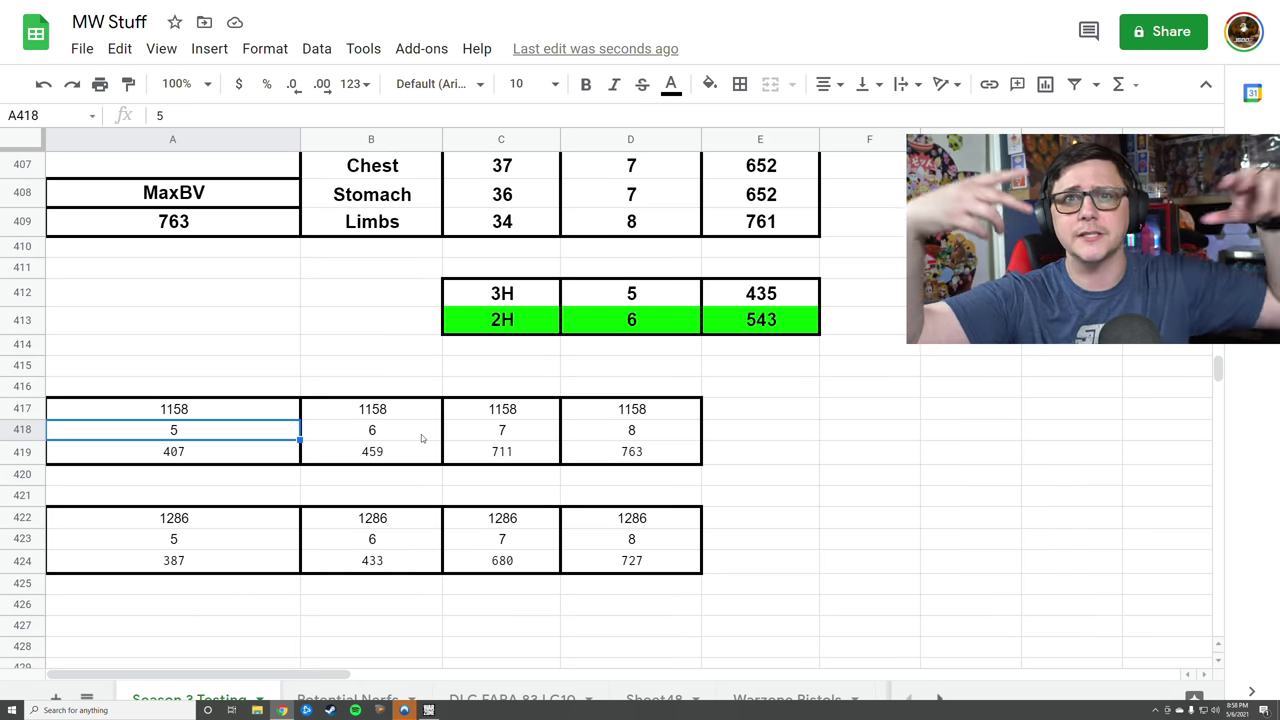
left_click(390, 439)
left_click(400, 459)
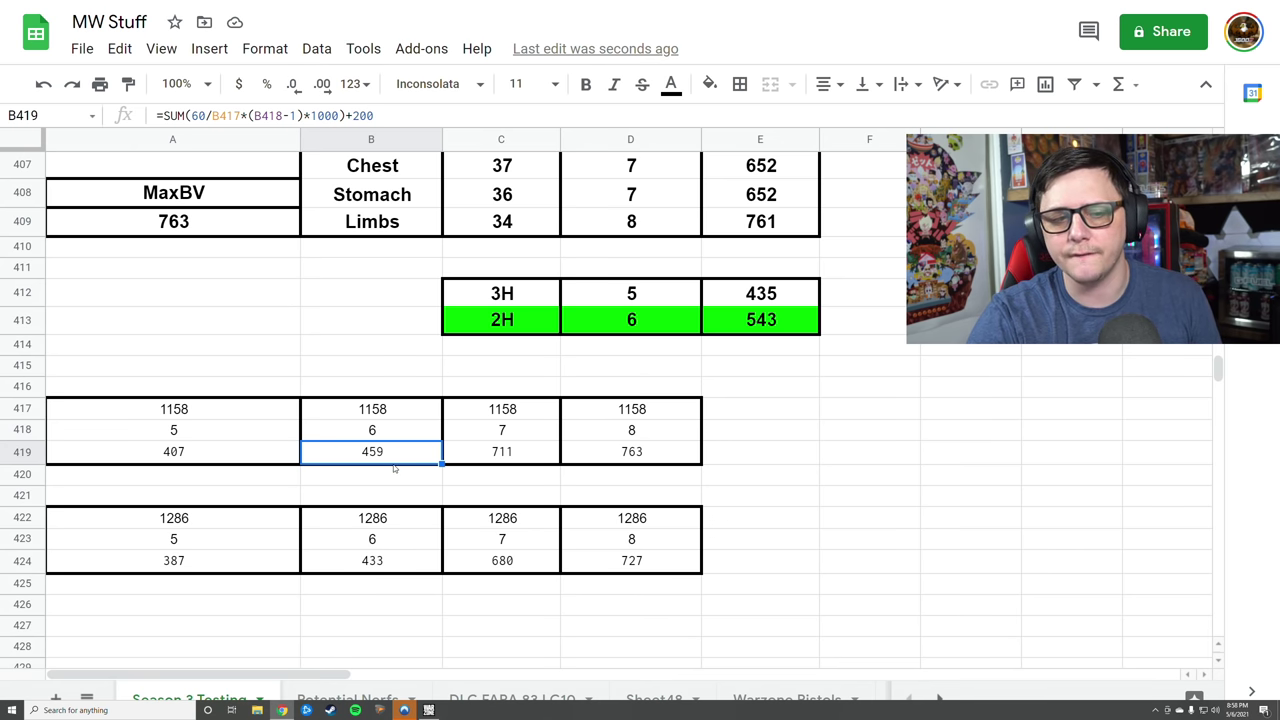
- Compare the 2H time to kill in the Titanium 552RPM CARV table with the six-shot time in the 1158 table
scroll(410, 478, "up", 2)
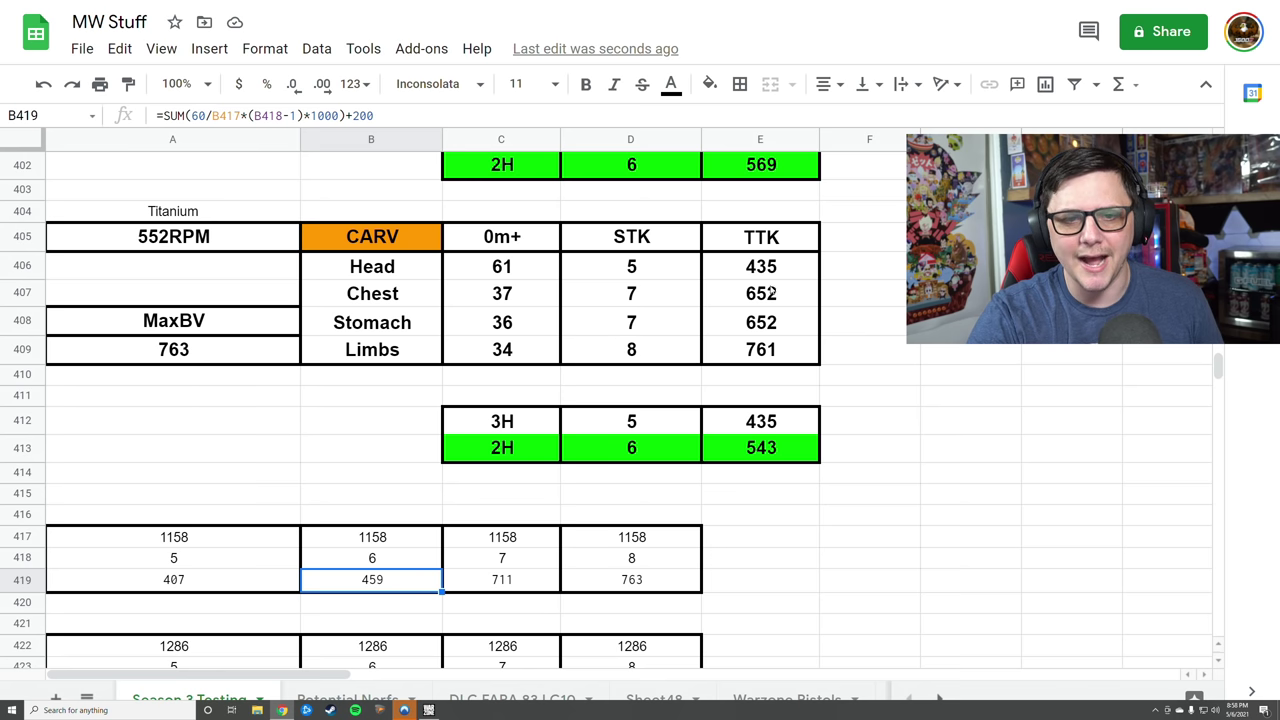
left_click(778, 453)
scroll(794, 455, "down", 2)
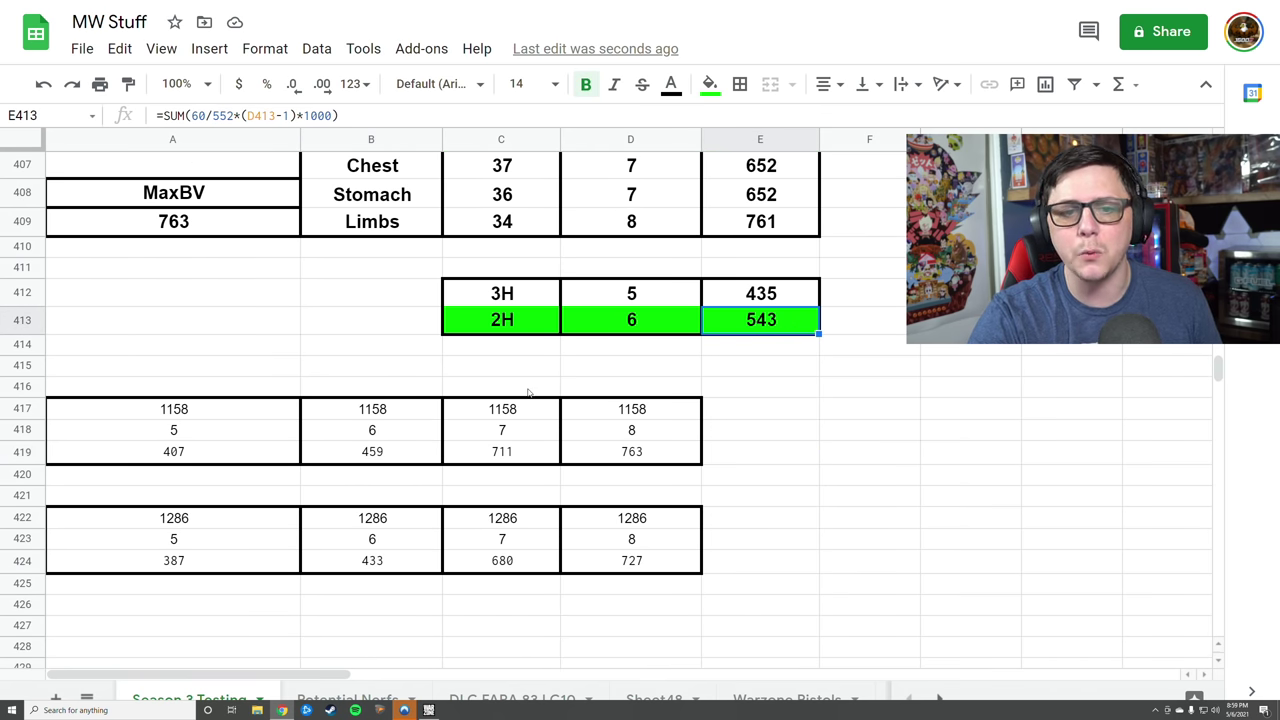
left_click(395, 433)
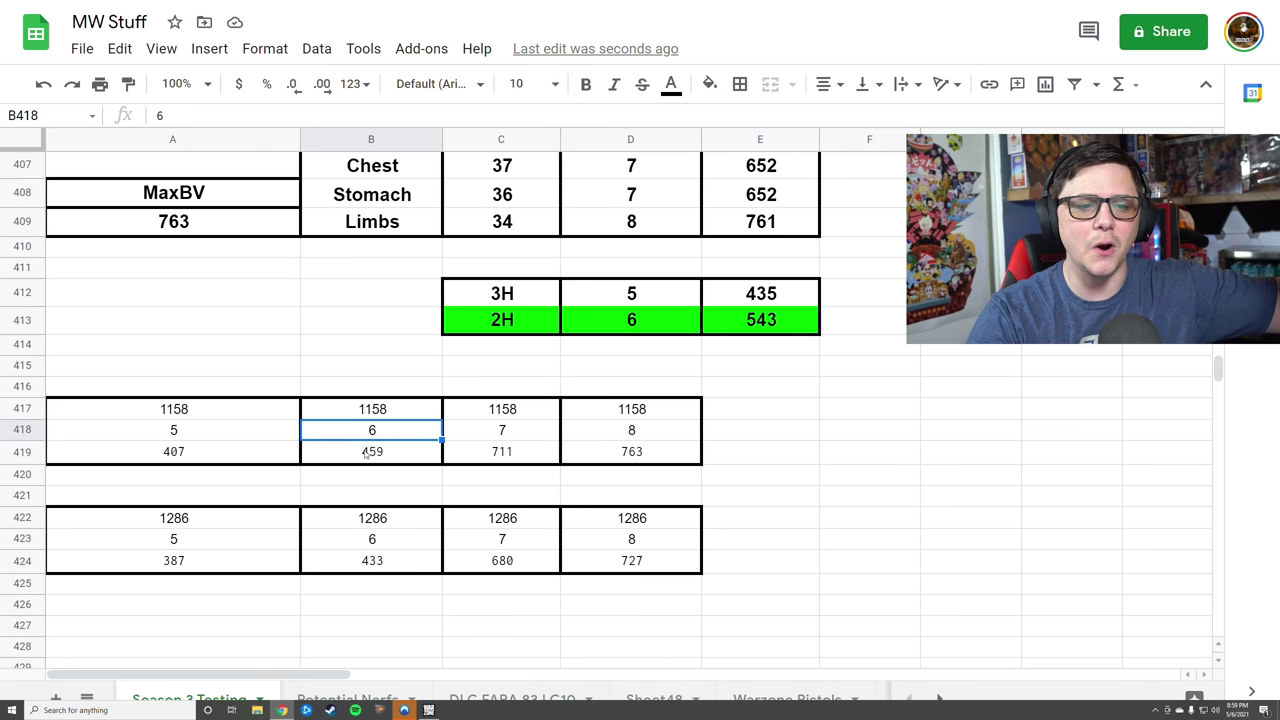
left_click(382, 454)
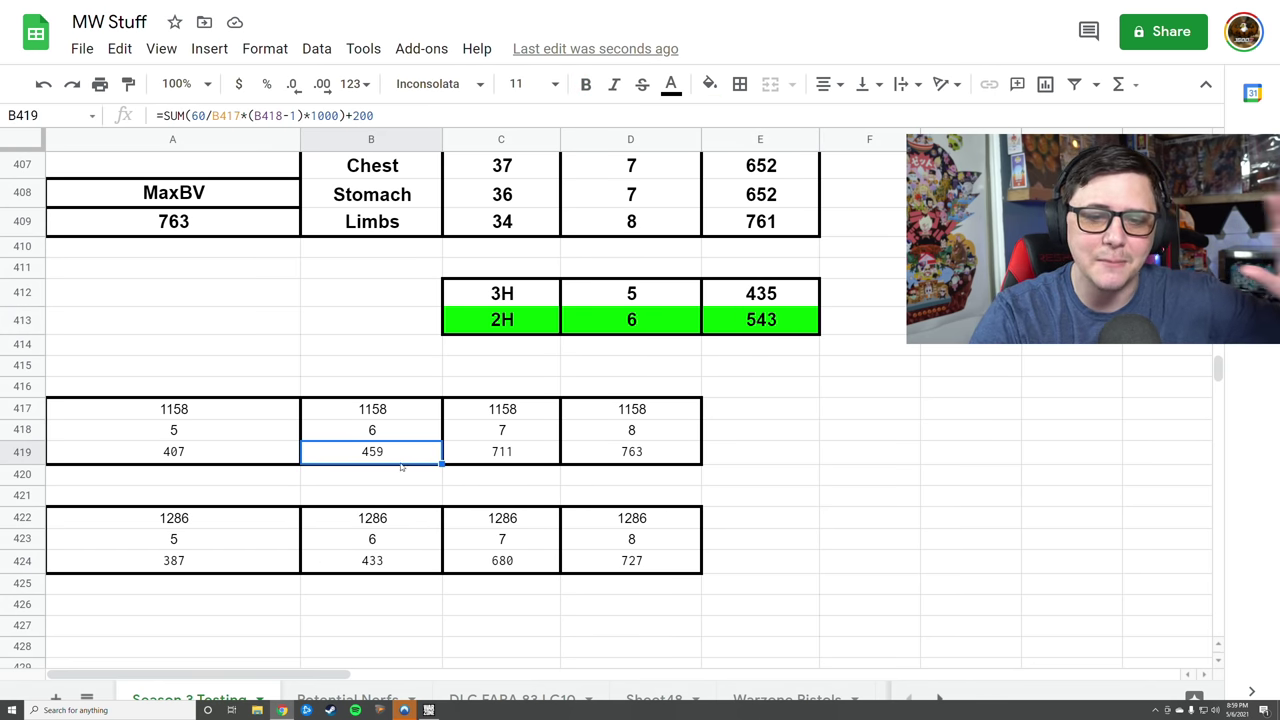
left_click_drag(798, 328, 478, 309)
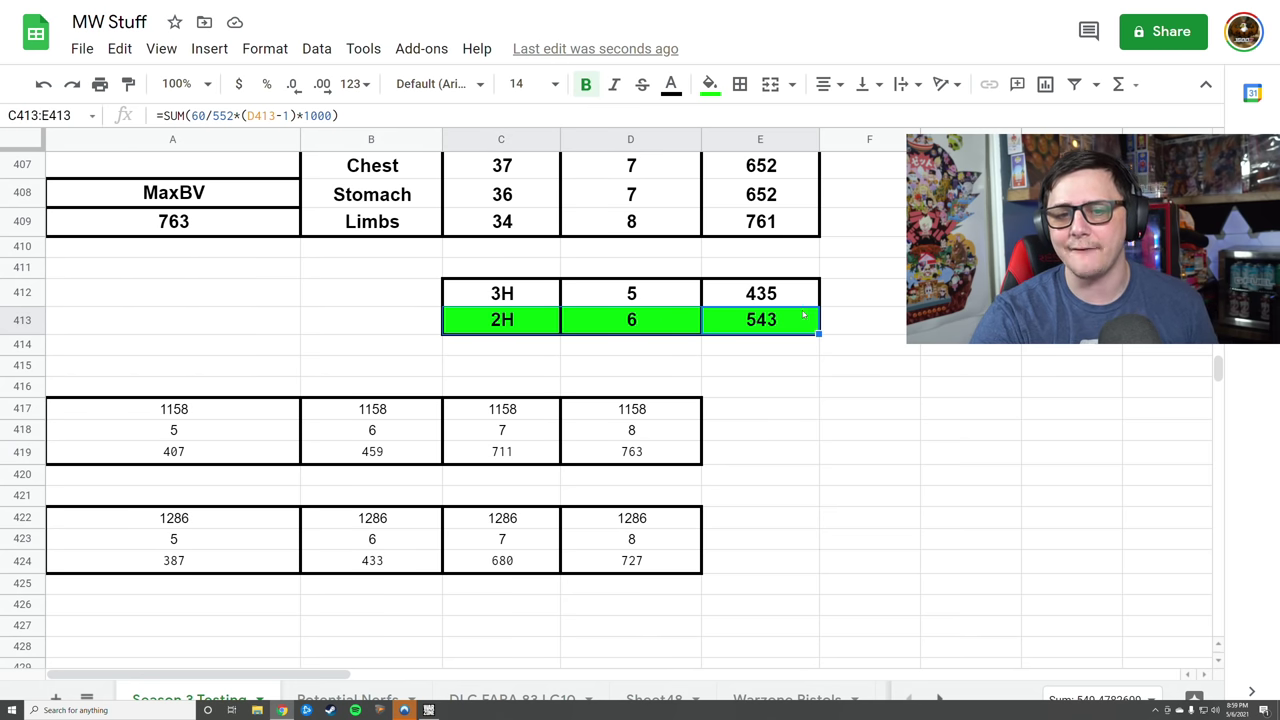
left_click(398, 451)
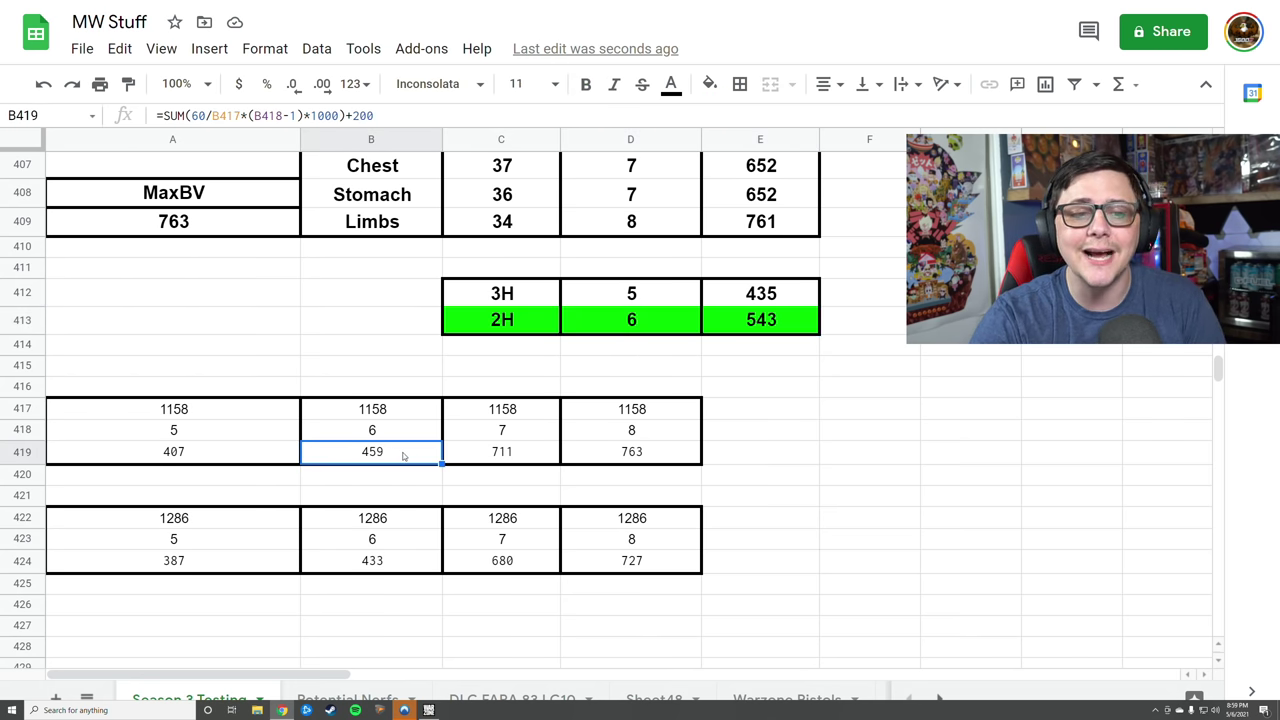
left_click(399, 411)
- Examine the 1286 table, checking the formulas behind its six-shot and seven-shot times to kill
left_click_drag(232, 522, 666, 567)
left_click(401, 624)
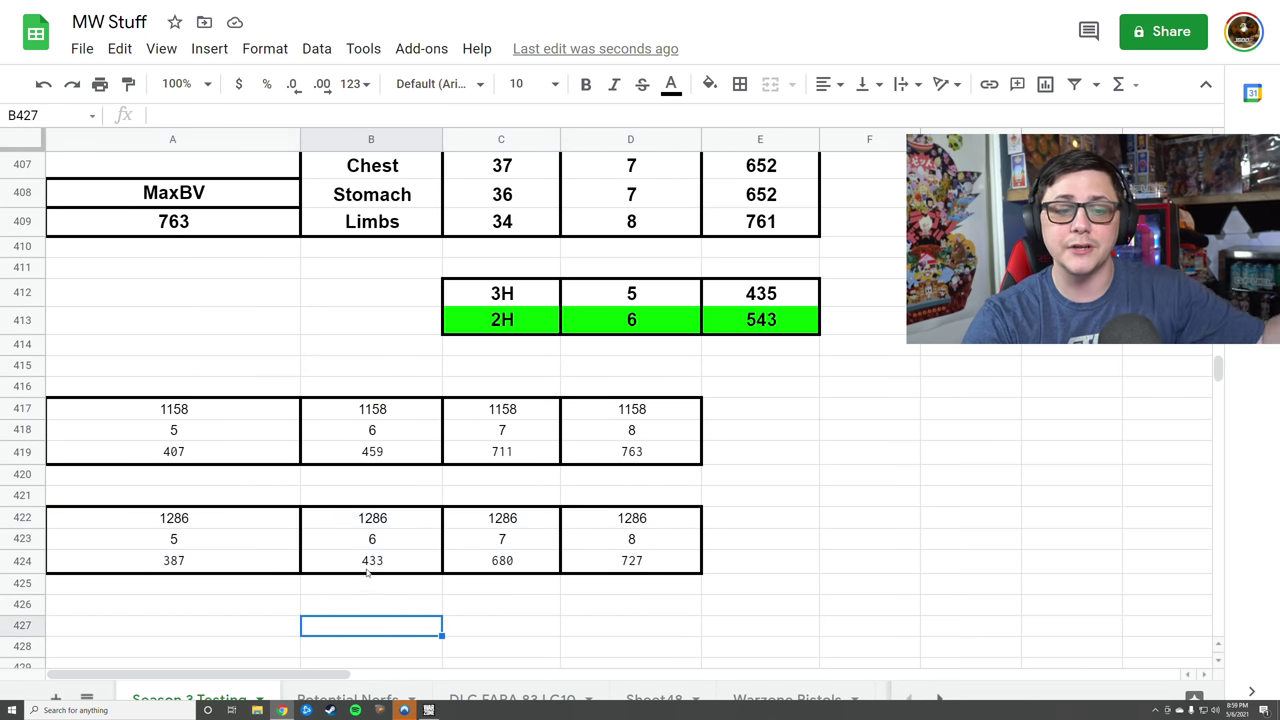
left_click(376, 560)
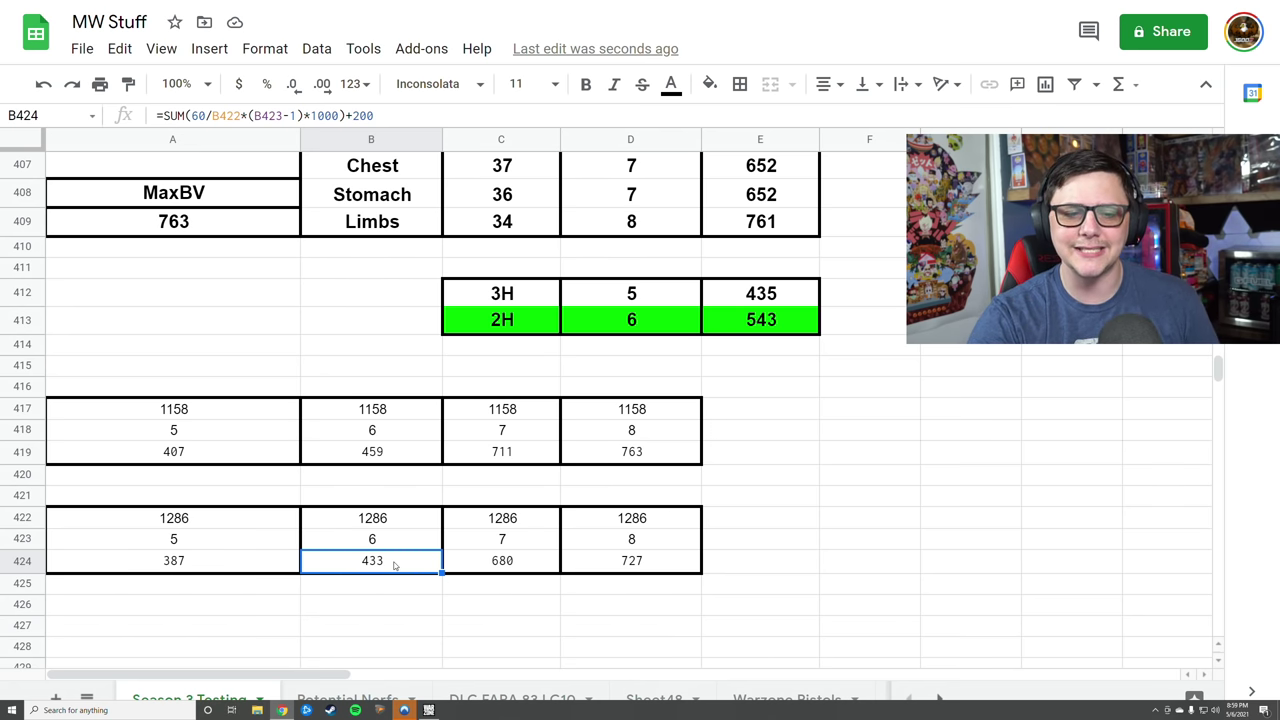
left_click(505, 567)
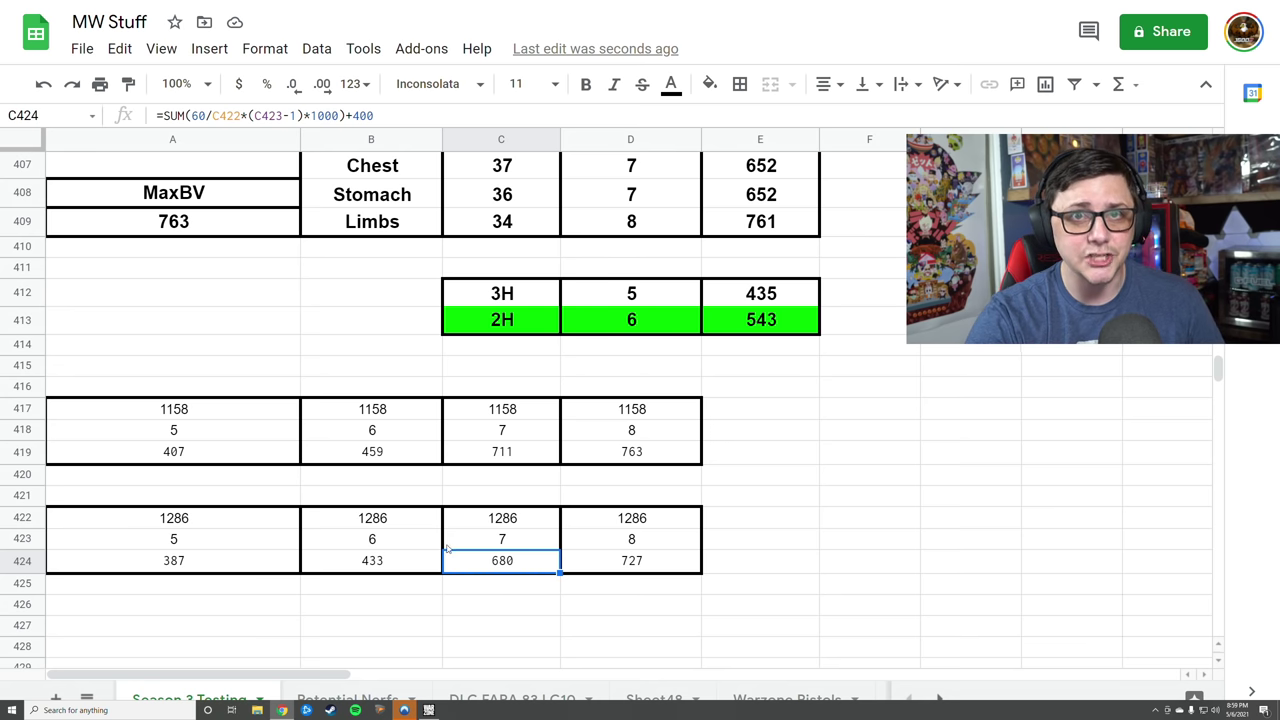
scroll(557, 483, "down", 3)
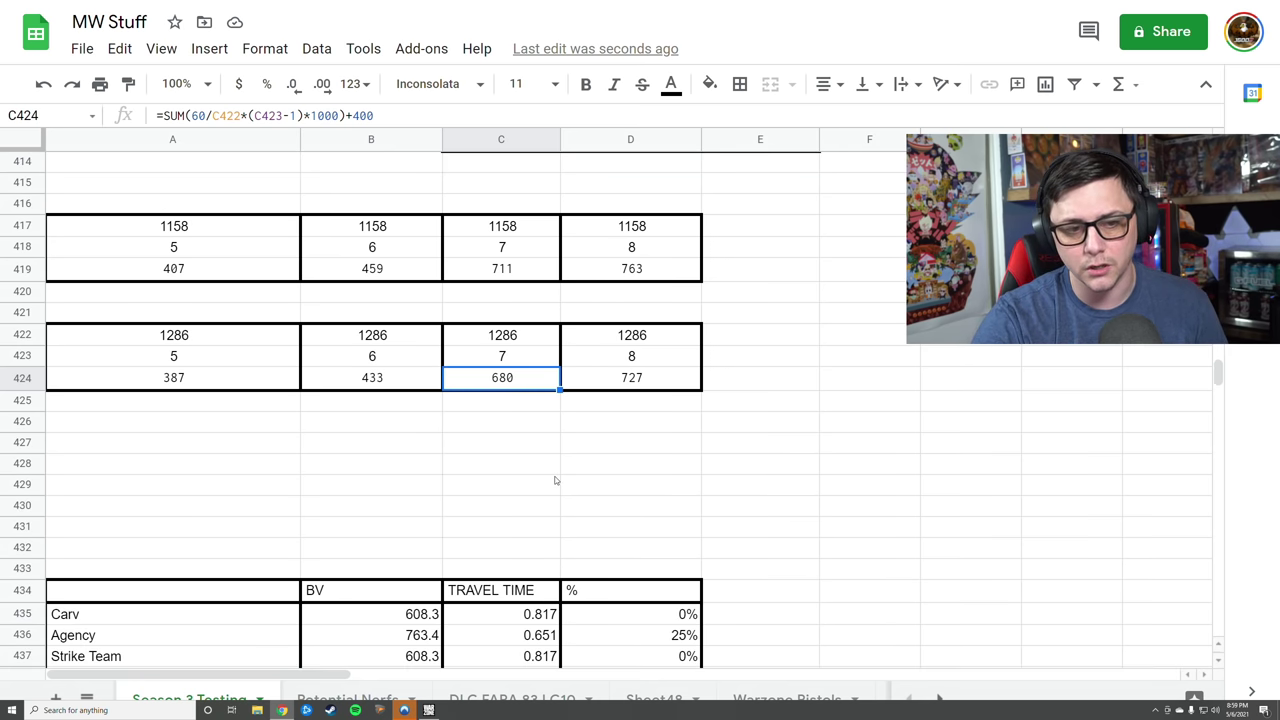
scroll(550, 478, "up", 3)
scroll(736, 491, "up", 12)
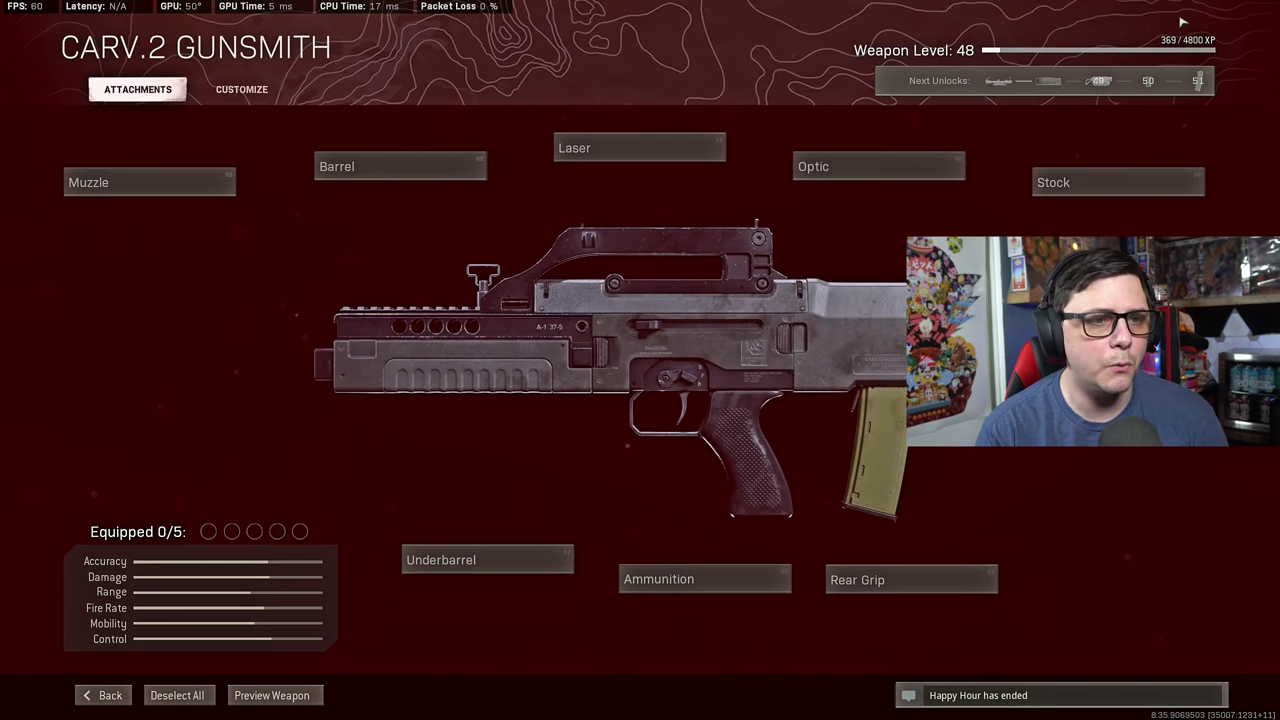
- Equip the Agency Silencer as the muzzle in the CARV.2 Gunsmith
key("Return")
key("Up")
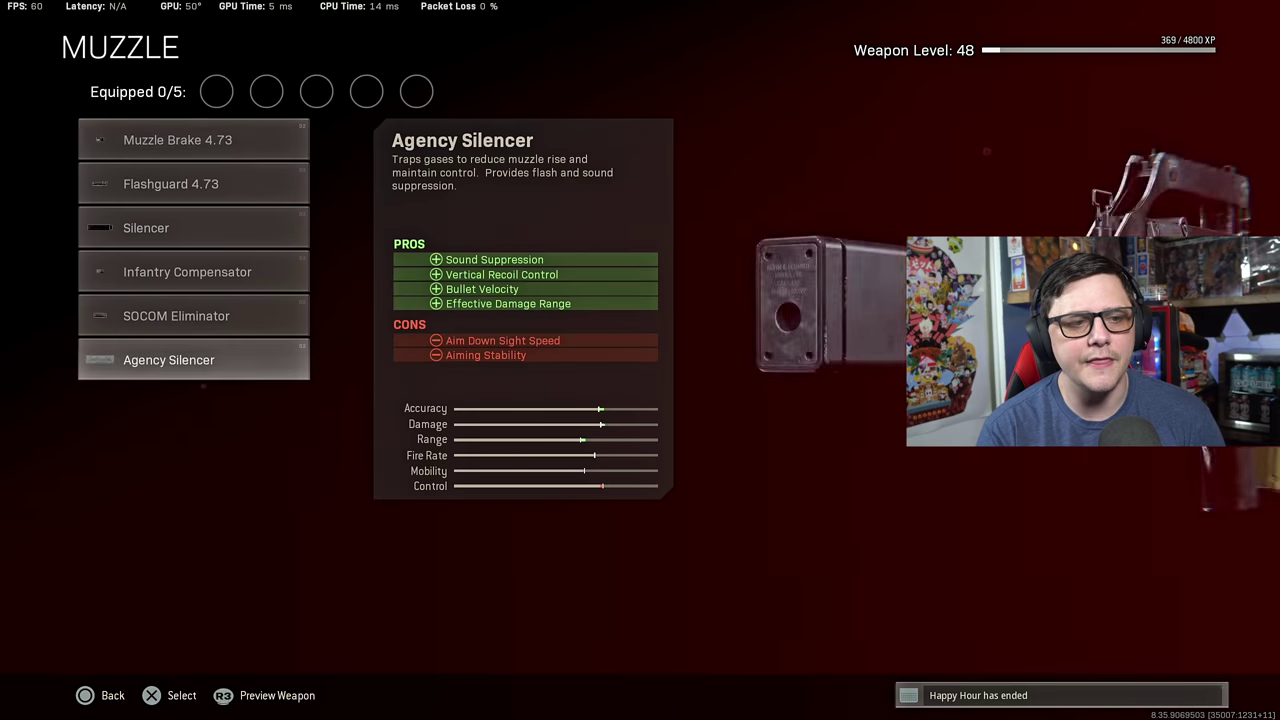
key("Return")
- Compare the CARV.2's barrel options and equip the 22.3" Cavalry Lancer
key("Down")
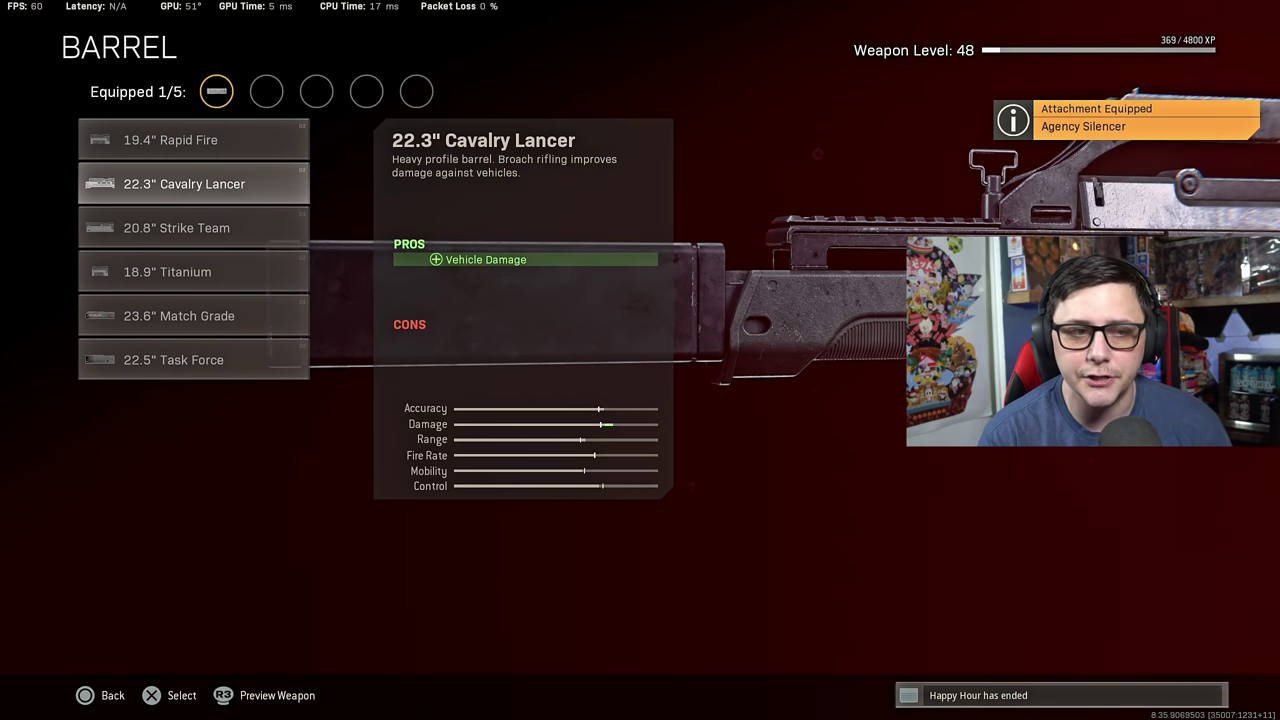
key("Down")
key("Down")
key("Down")
key("Down")
key("Up")
key("Up")
key("Up")
key("Up")
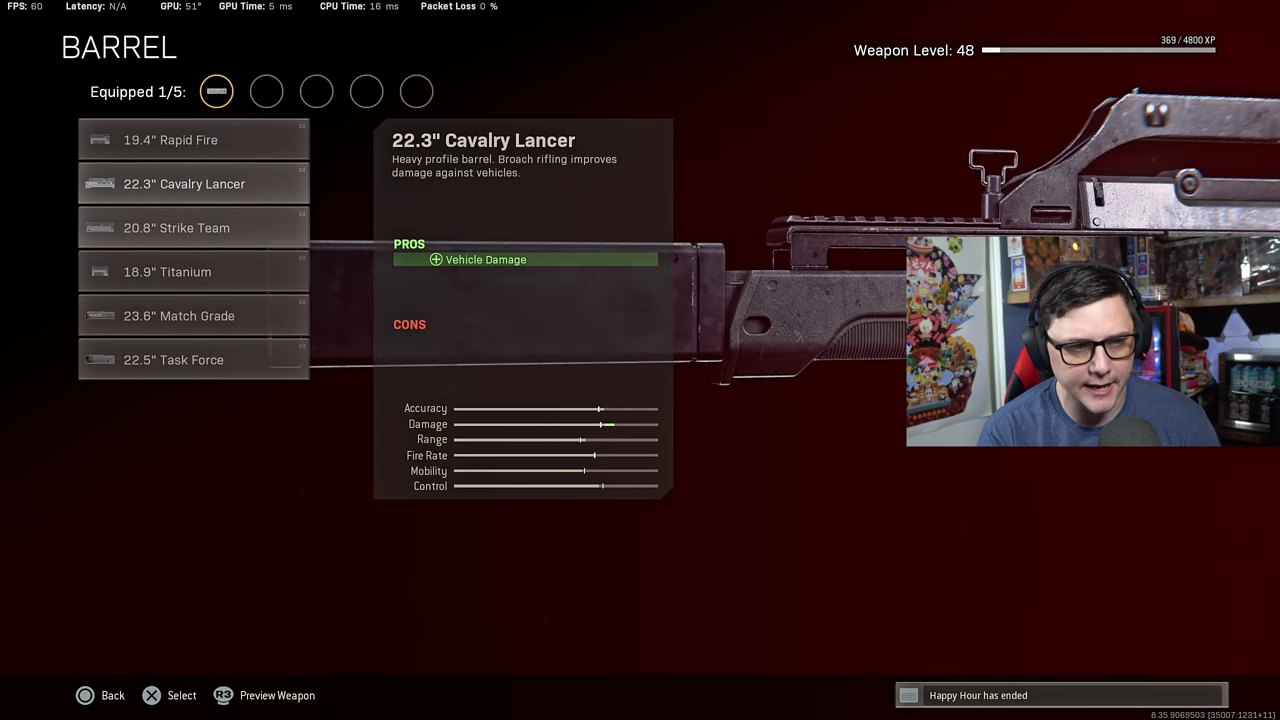
key("Up")
key("Up")
key("Up")
key("Up")
key("Up")
key("Down")
key("Down")
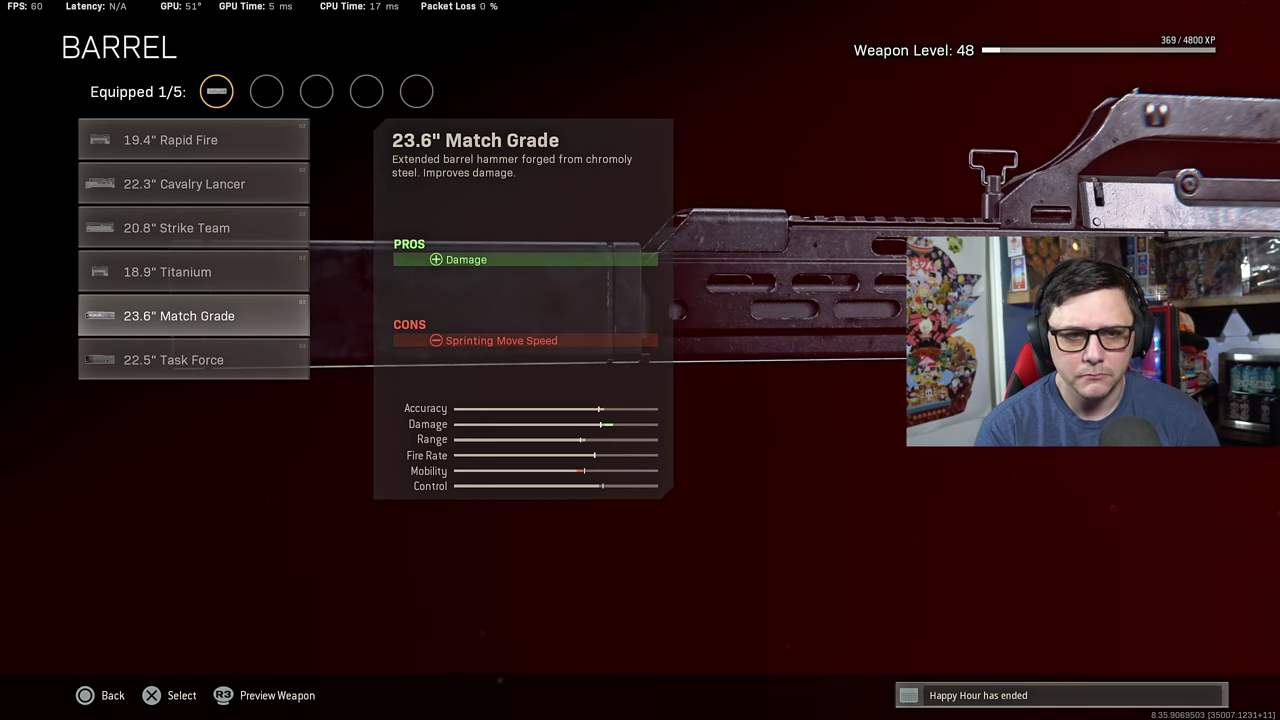
key("Up")
key("Up")
key("Up")
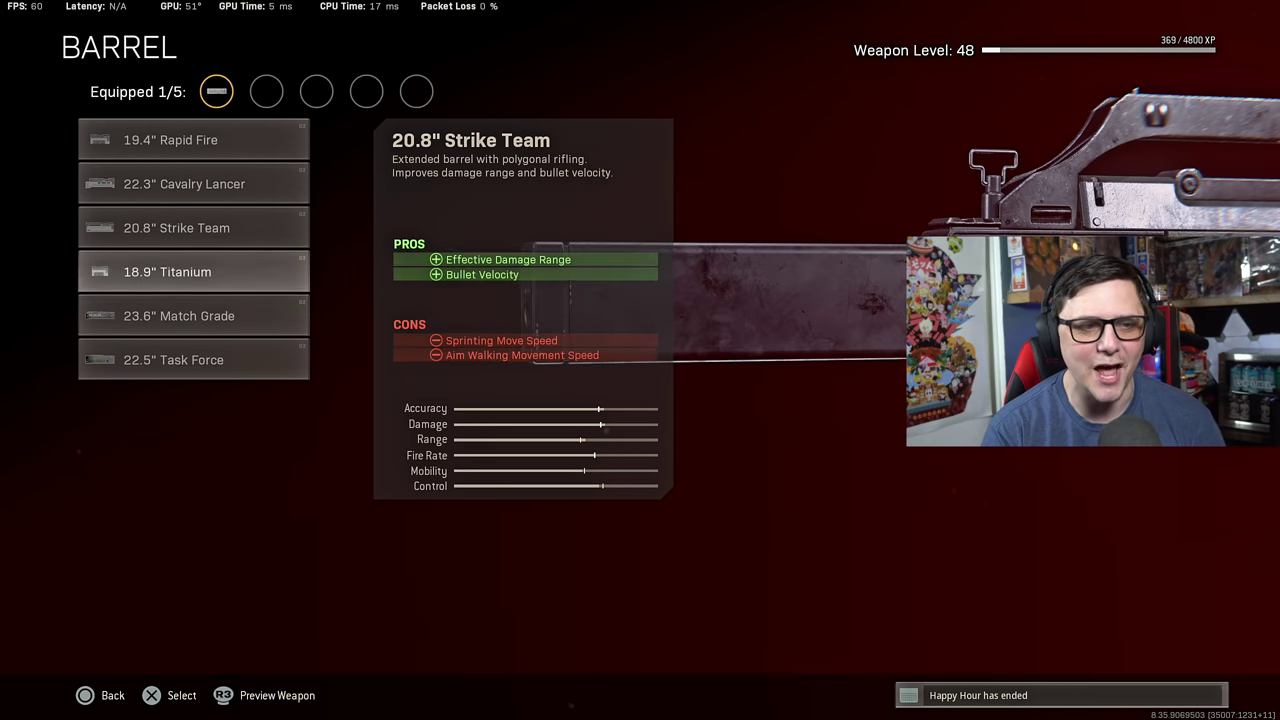
key("Return")
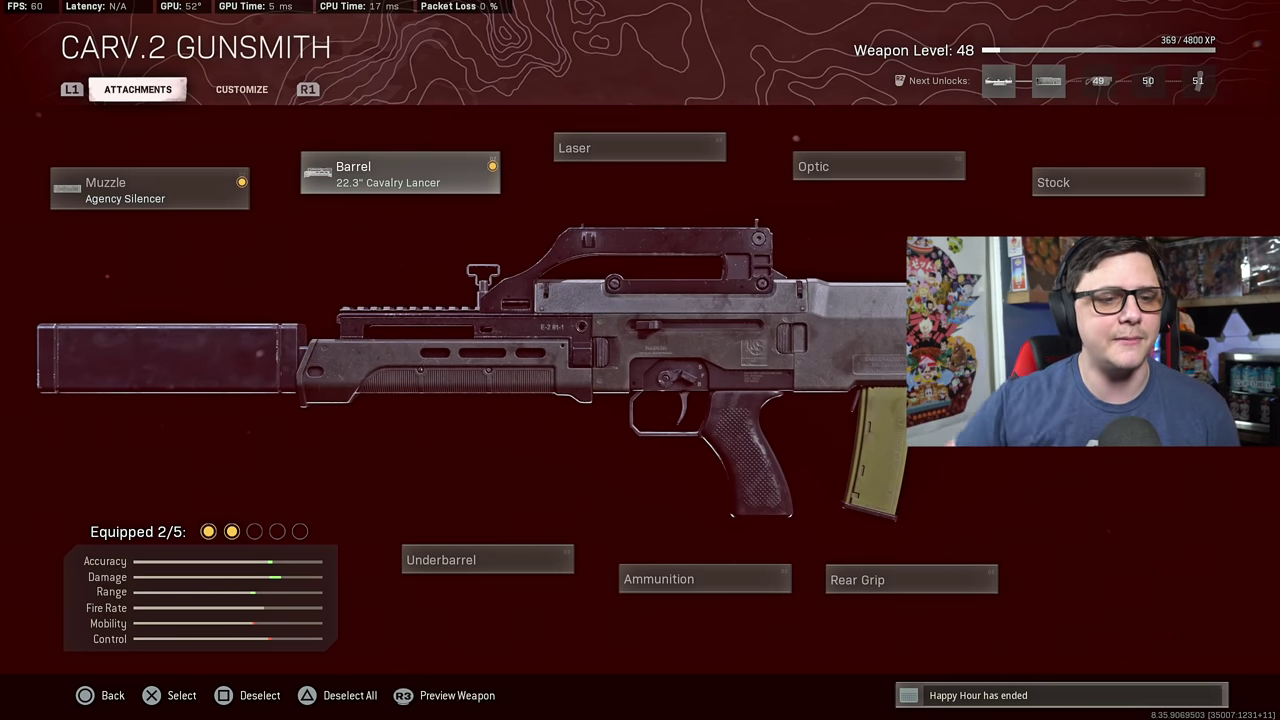
- Equip the 45 Rnd Drum as the CARV.2's ammunition attachment
key("Down")
key("Return")
key("Escape")
key("Down")
key("Return")
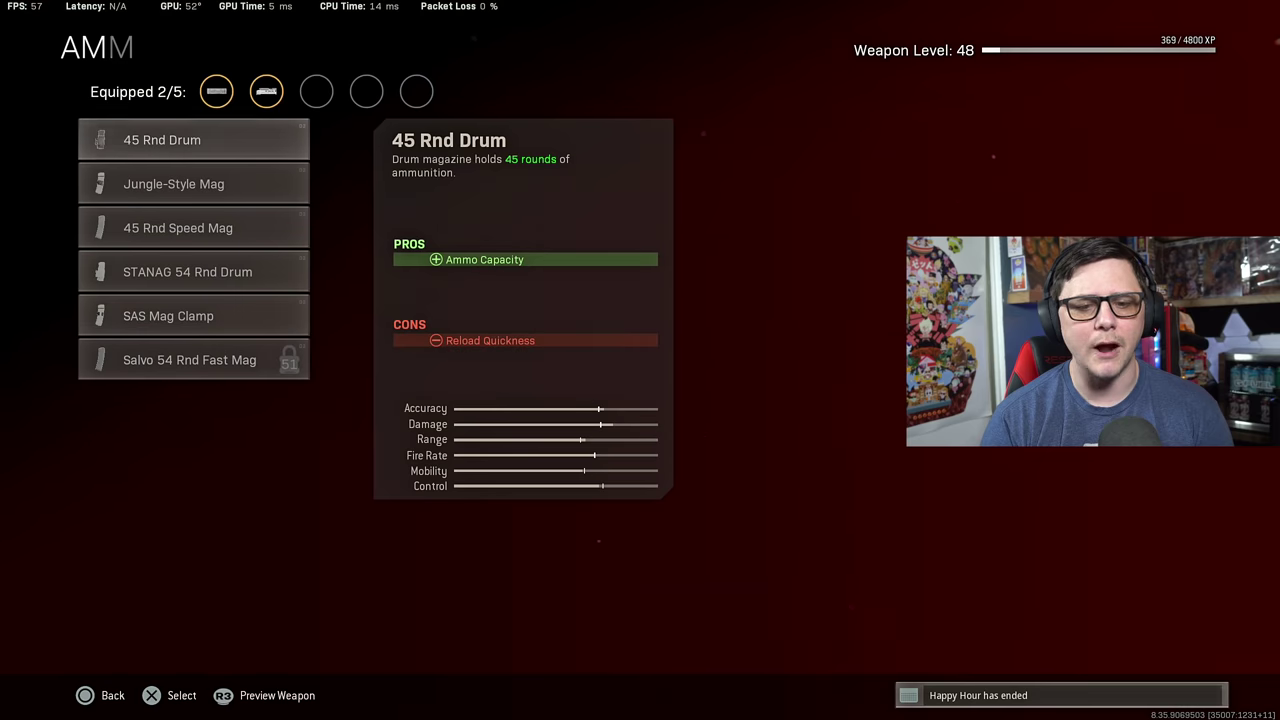
key("Down")
key("Down")
key("Up")
key("Up")
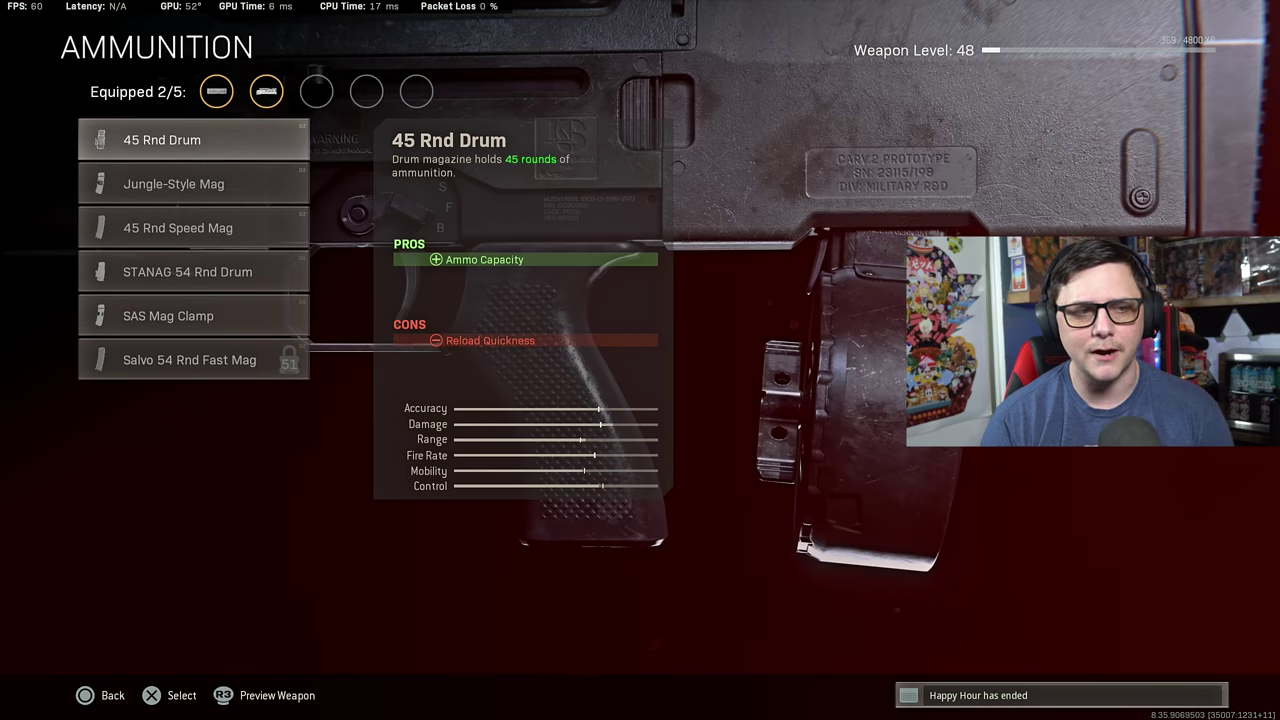
key("Return")
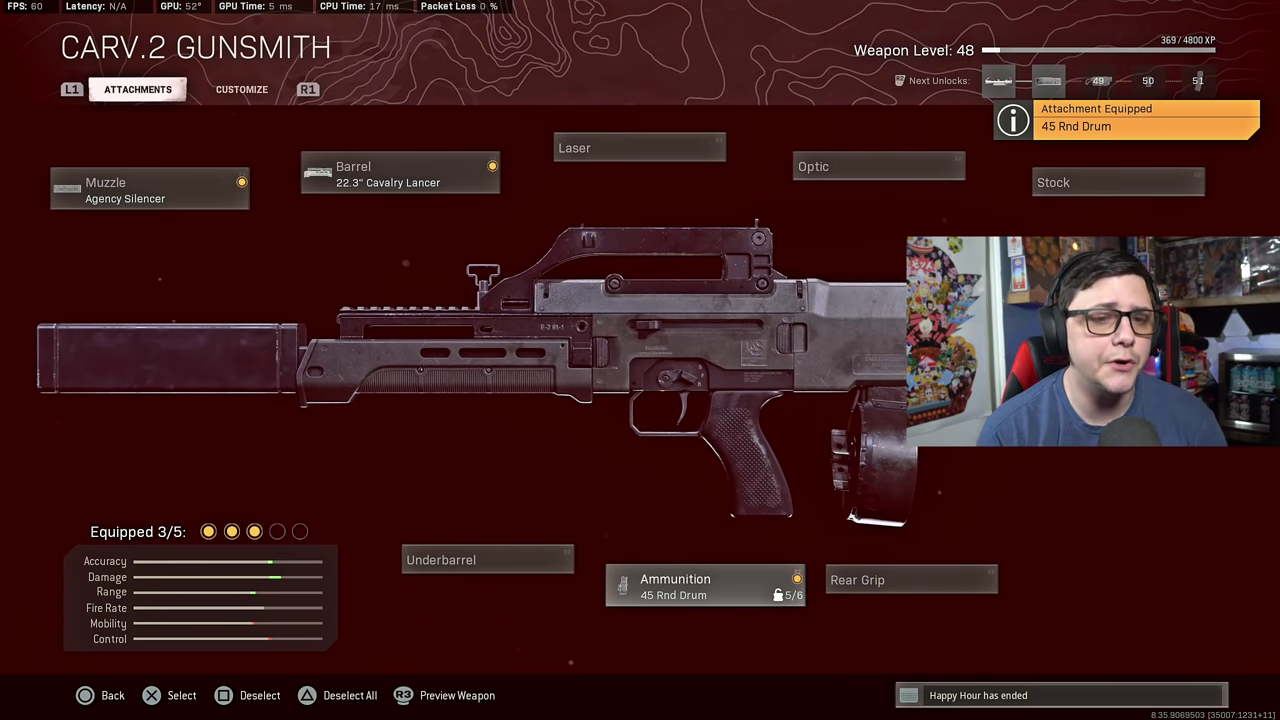
- Look through the CARV.2's available optics, including the locked classified ones
key("Right")
key("Up")
key("Return")
key("Down")
key("Down")
key("Down")
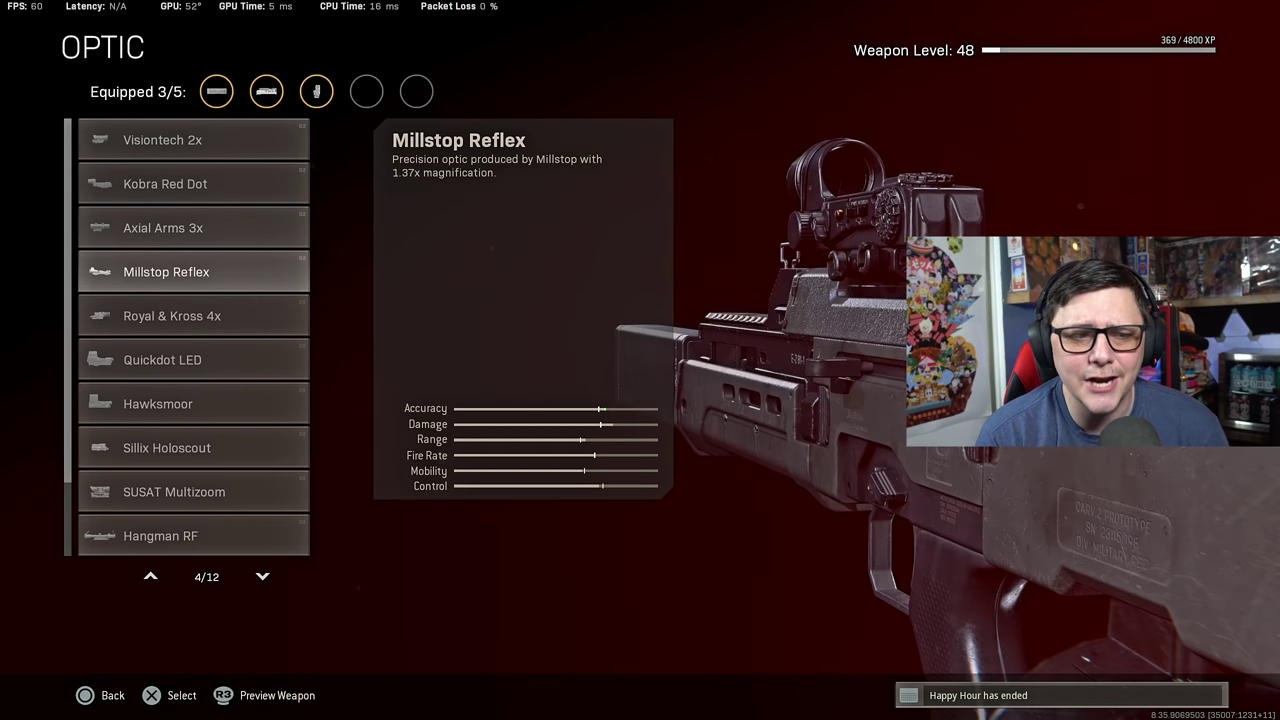
key("Down")
key("Down")
key("Down")
key("Down")
key("Down")
key("Down")
key("Down")
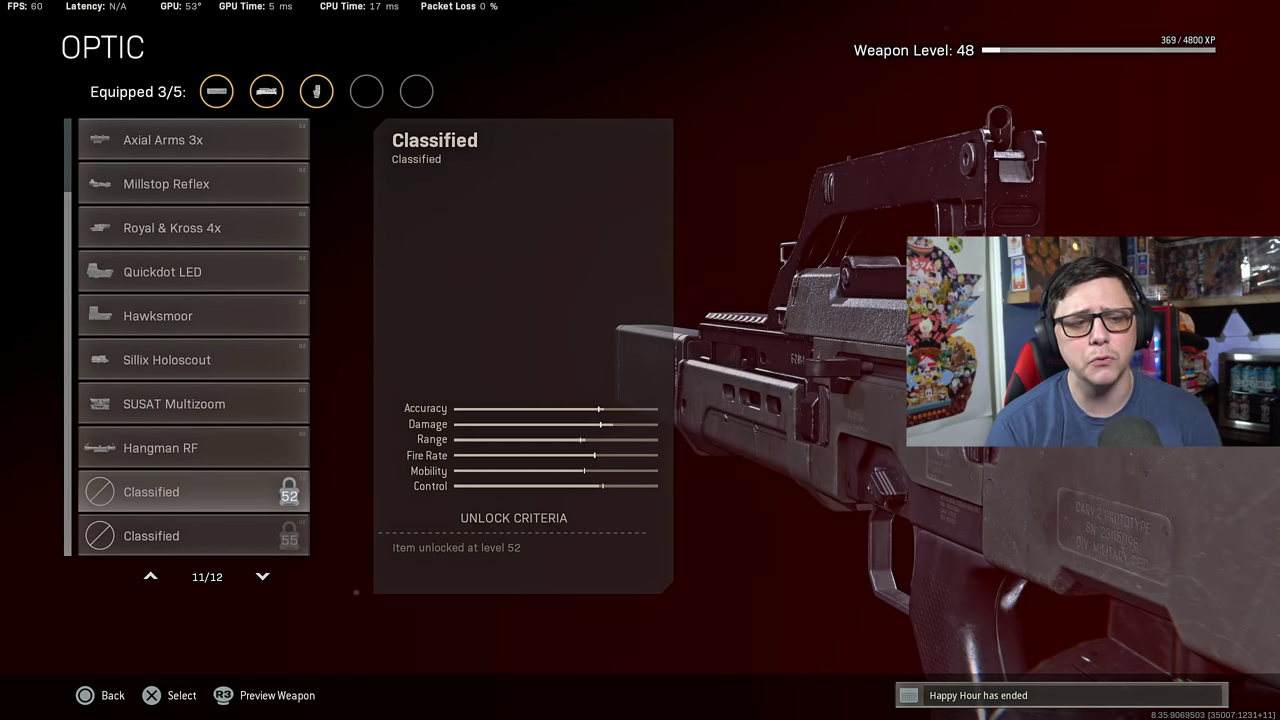
key("Up")
key("Up")
key("Up")
key("Up")
key("Up")
key("Up")
key("Up")
key("Up")
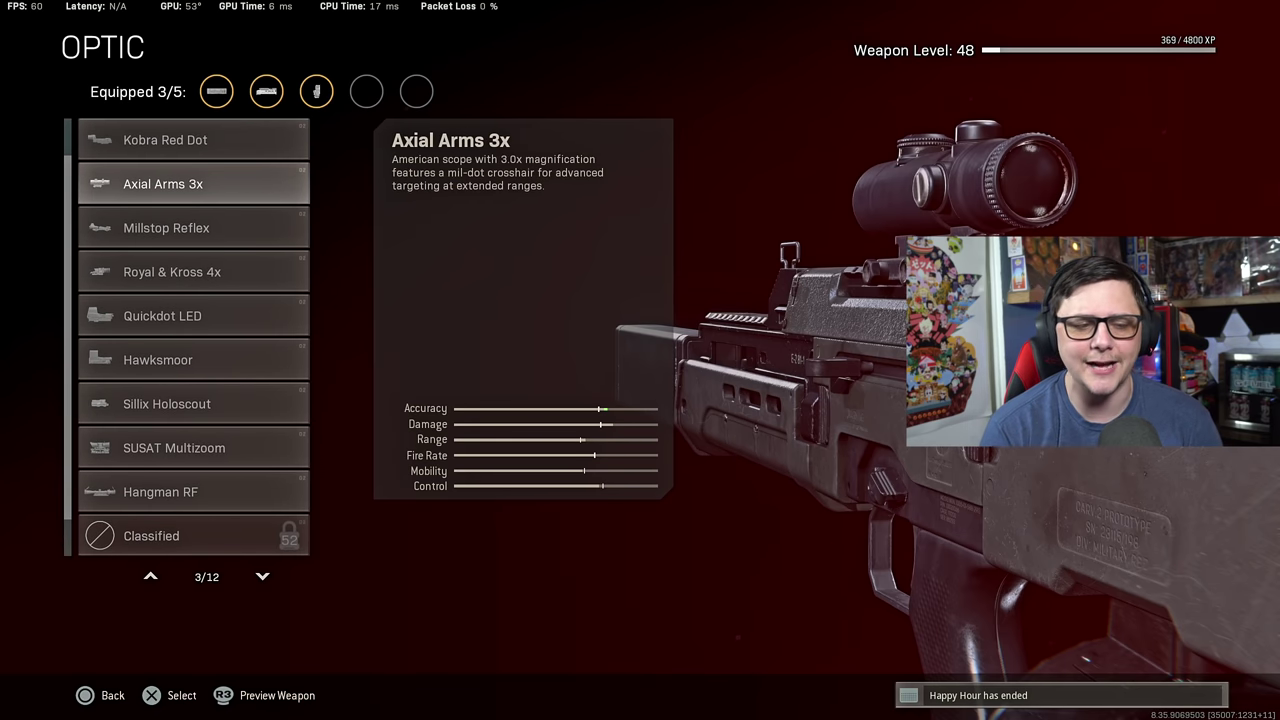
- Compare the Axial Arms 3x with the optics up to the SUSAT Multizoom and equip the Axial Arms 3x
key("Down")
key("Down")
key("Down")
key("Down")
key("Down")
key("Down")
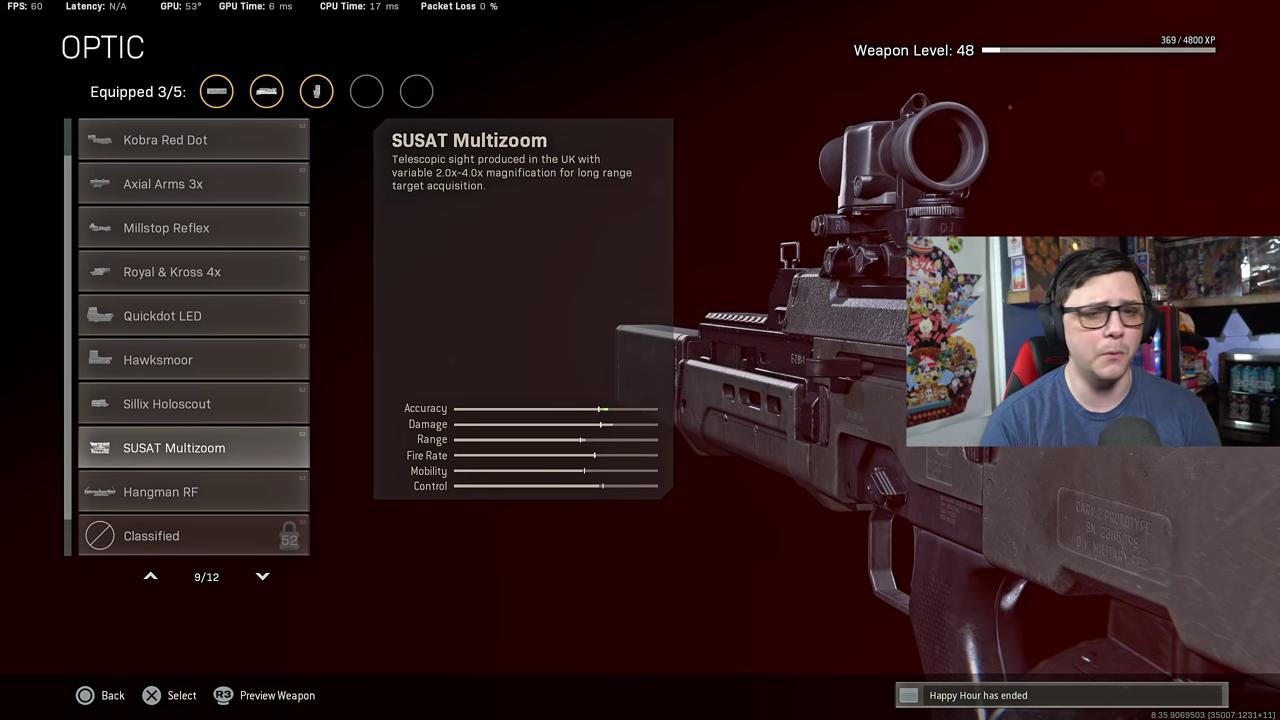
key("Up")
key("Up")
key("Up")
key("Up")
key("Up")
key("Up")
key("Up")
key("Return")
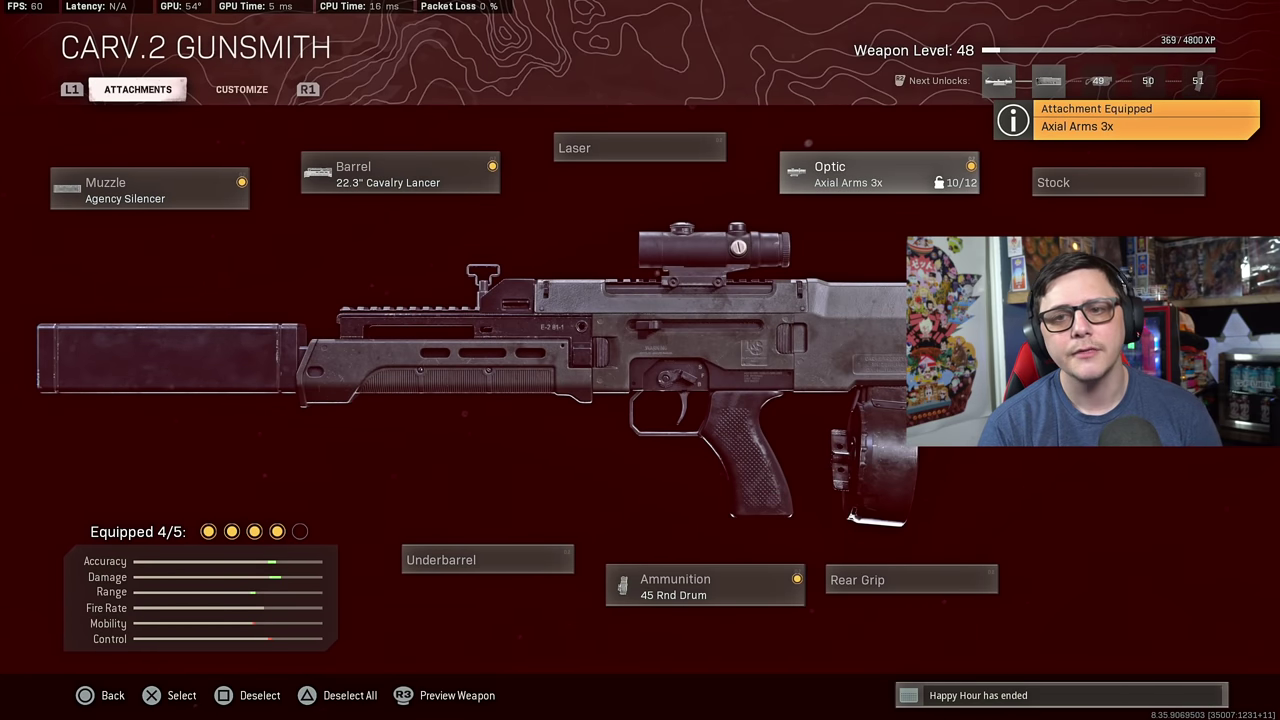
- Equip the Field Agent Foregrip as the CARV.2's underbarrel attachment
key("Down")
key("Left")
key("Return")
key("Down")
key("Down")
key("Down")
key("Down")
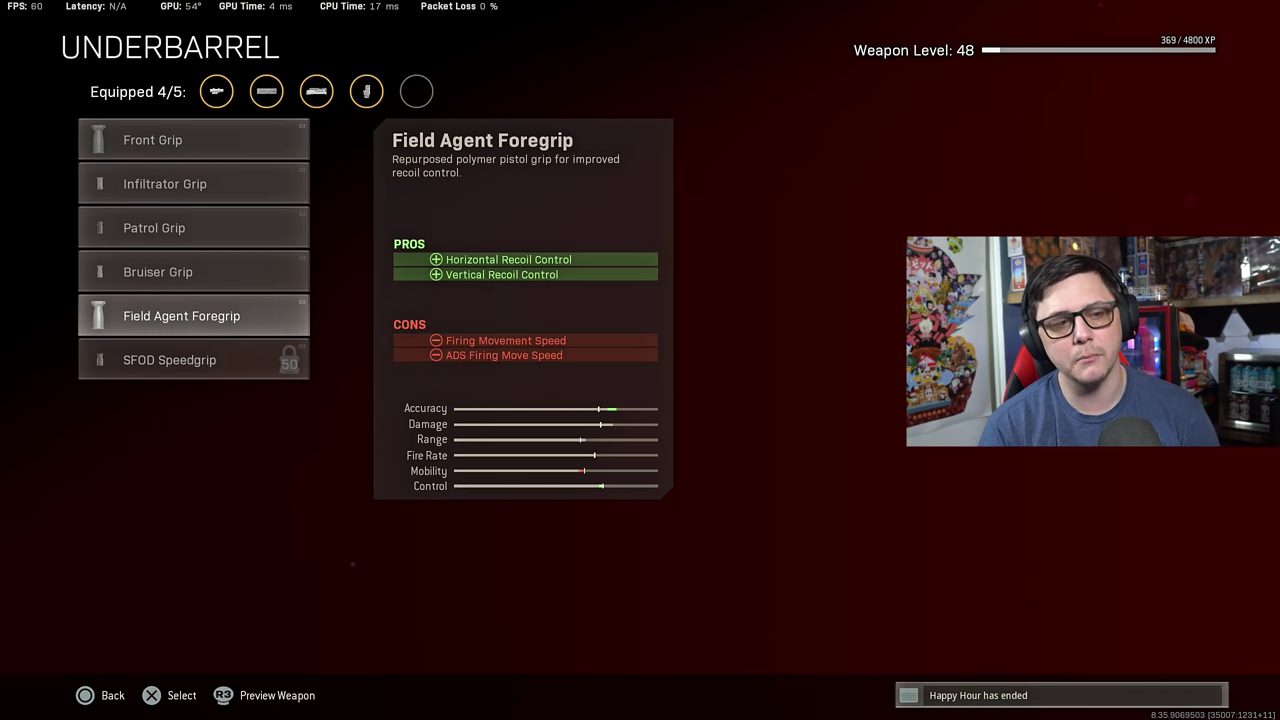
key("Return")
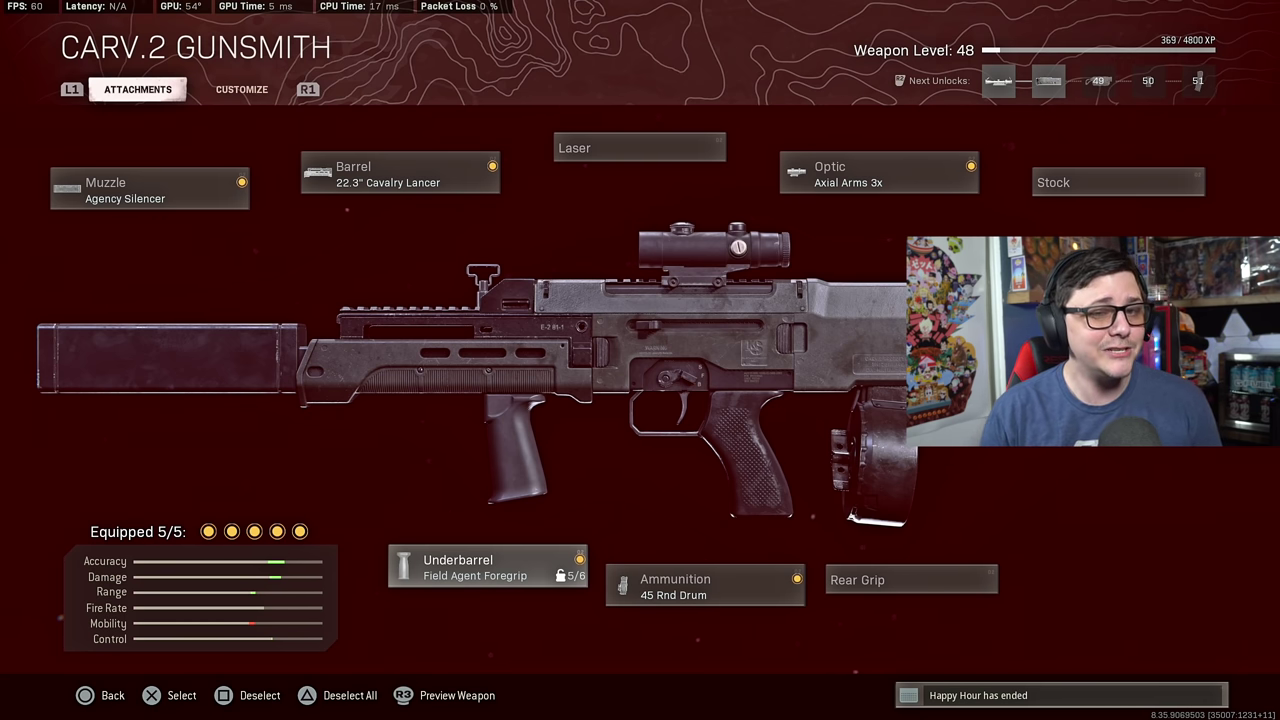
- Remove the Agency Silencer from the CARV.2's muzzle slot
key("Up")
key("Left")
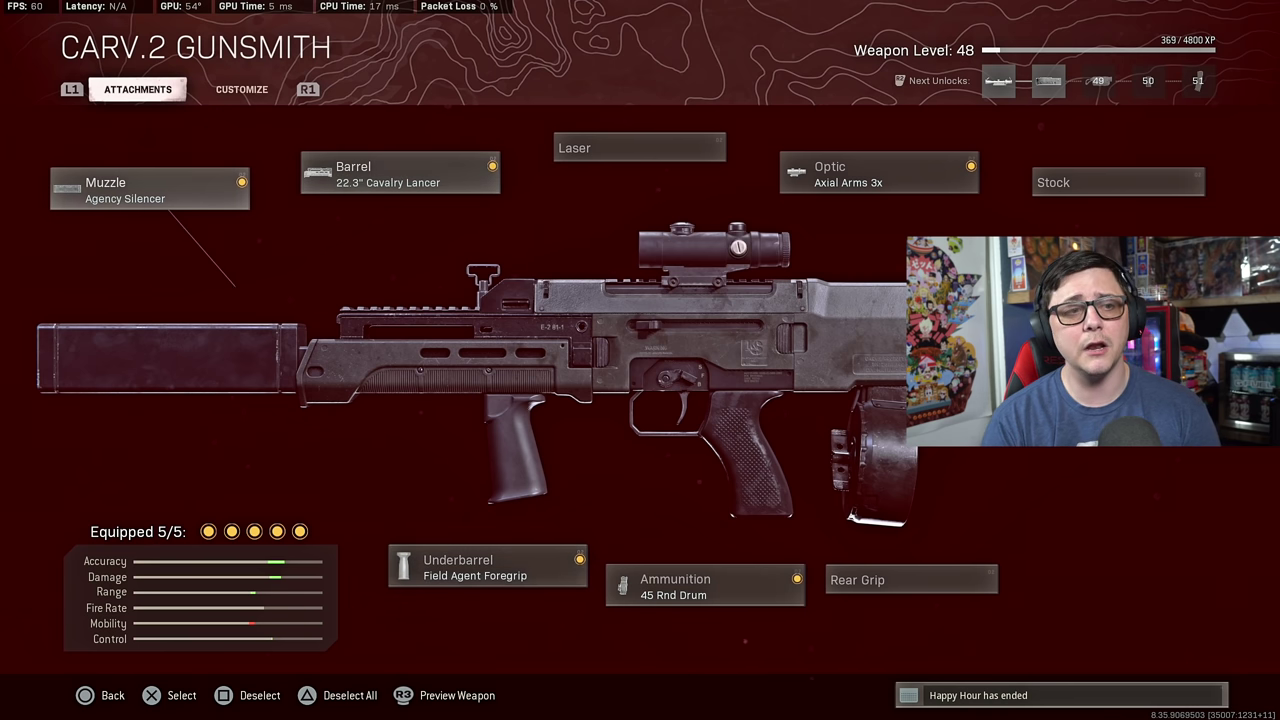
key("Delete")
- Replace the 22.3" Cavalry Lancer barrel with the 18.9" Titanium
key("Right")
key("Return")
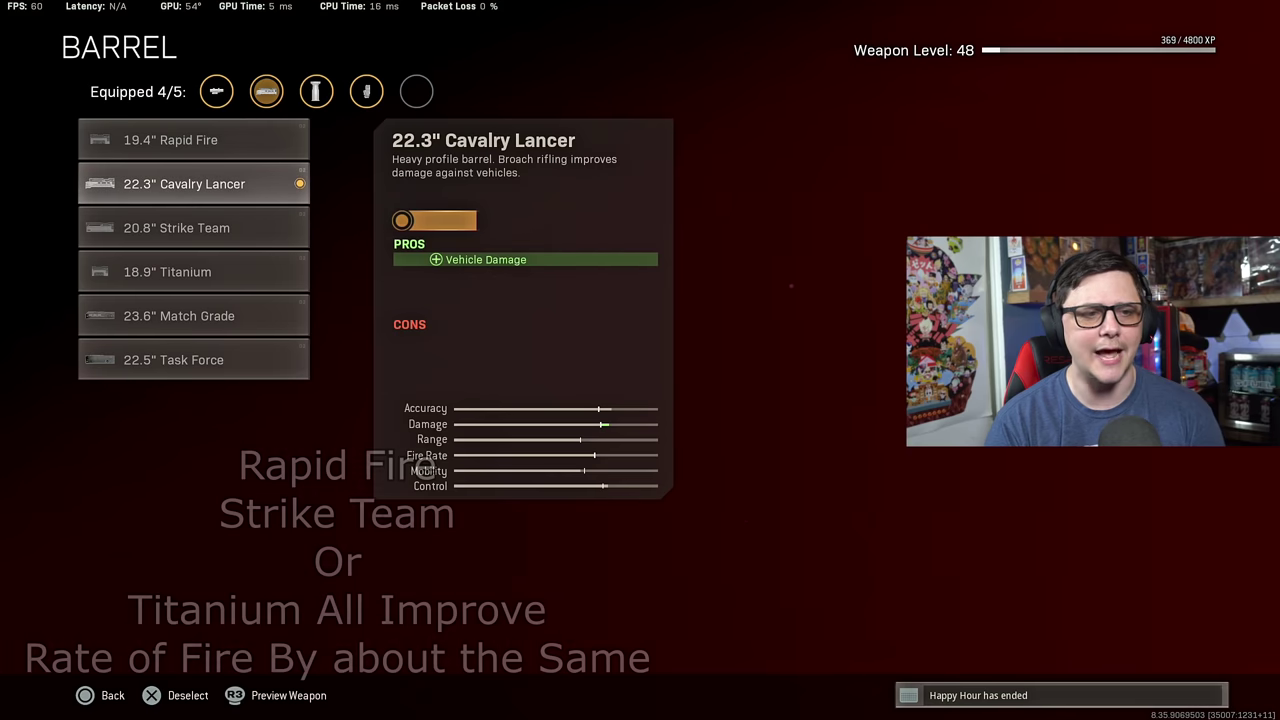
key("Down")
key("Down")
key("Return")
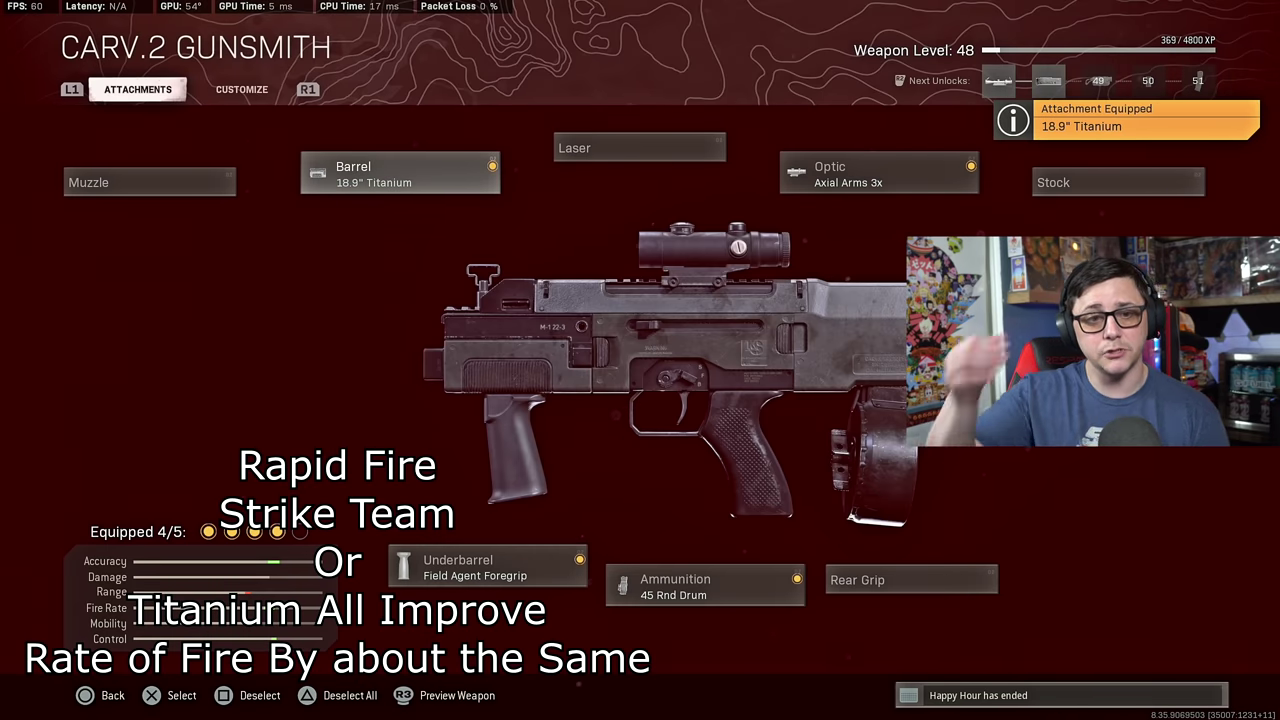
- Remove the Axial Arms 3x from the CARV.2's optic slot
key("Down")
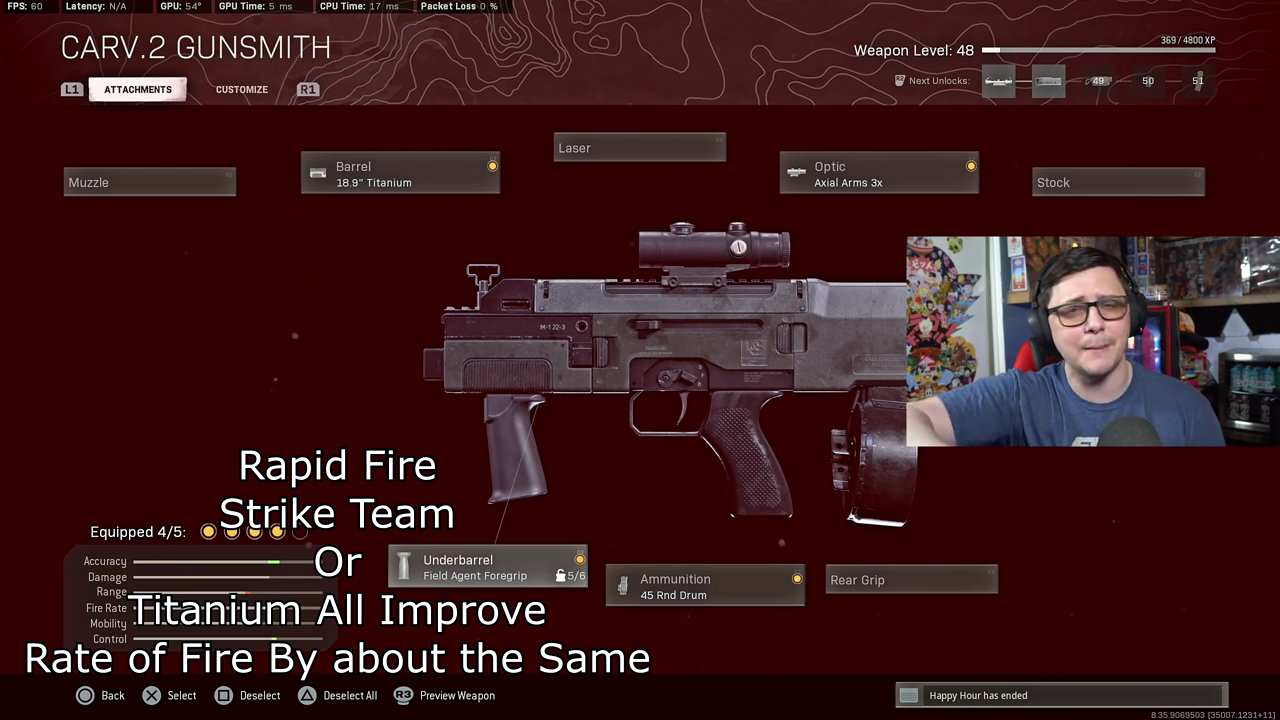
key("Right")
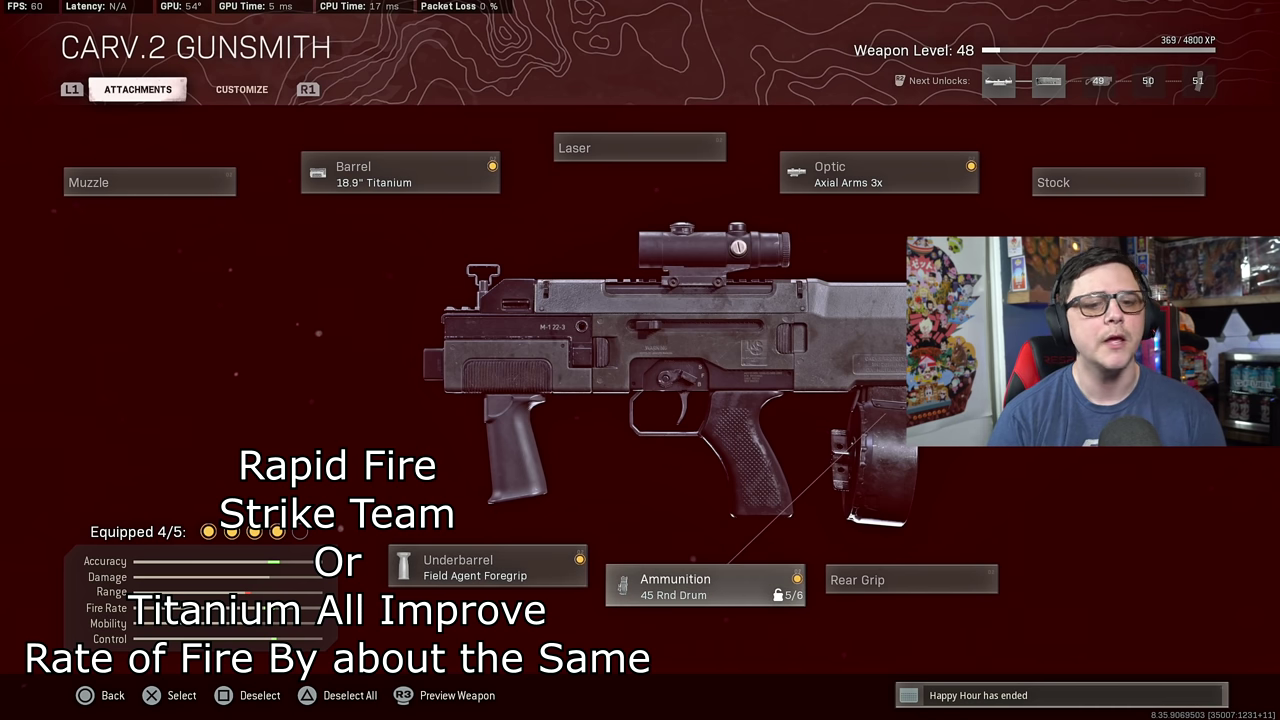
key("Up")
key("Right")
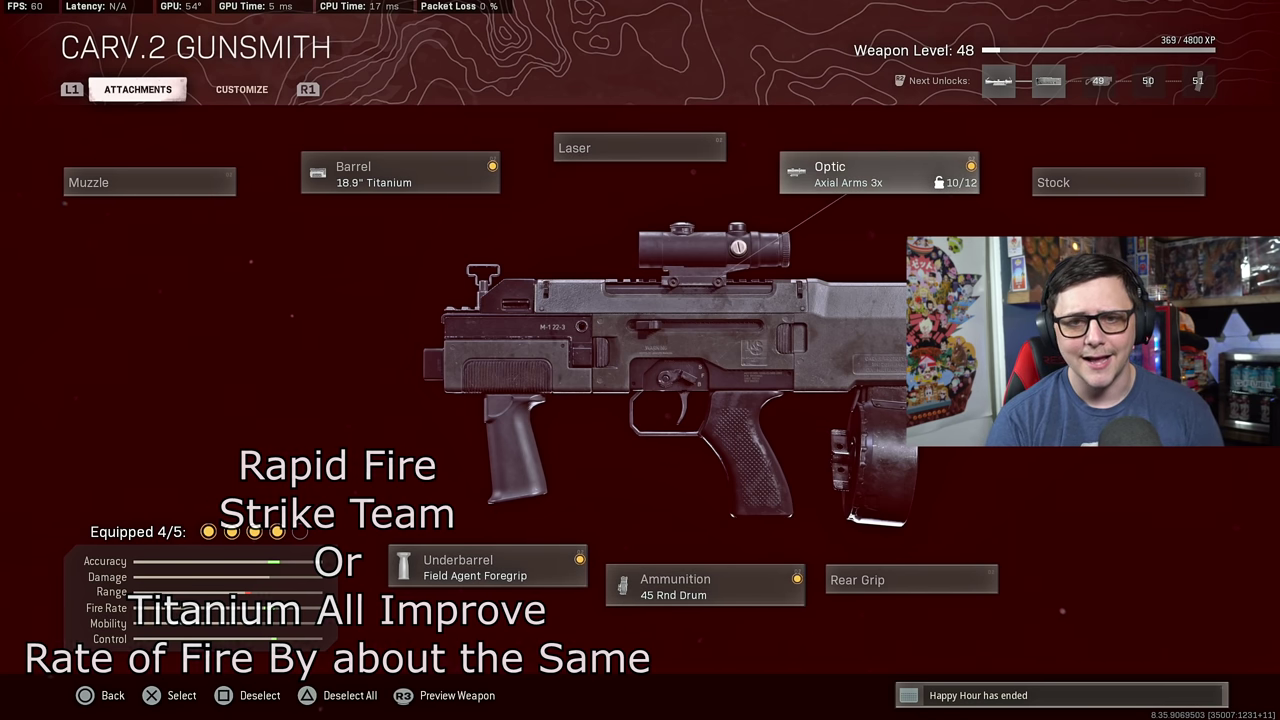
key("Delete")
- Equip the Serpent Wrap as the CARV.2's rear grip
key("Down")
key("Return")
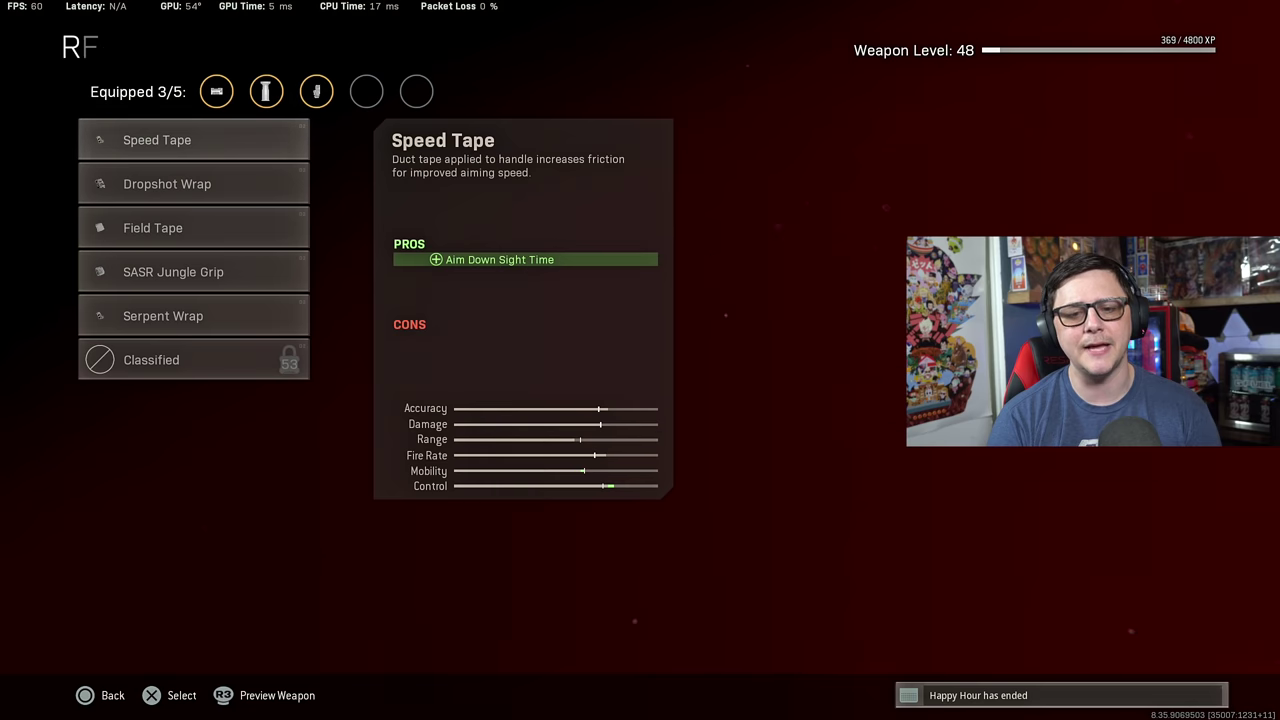
key("Down")
key("Down")
key("Down")
key("Down")
key("Return")
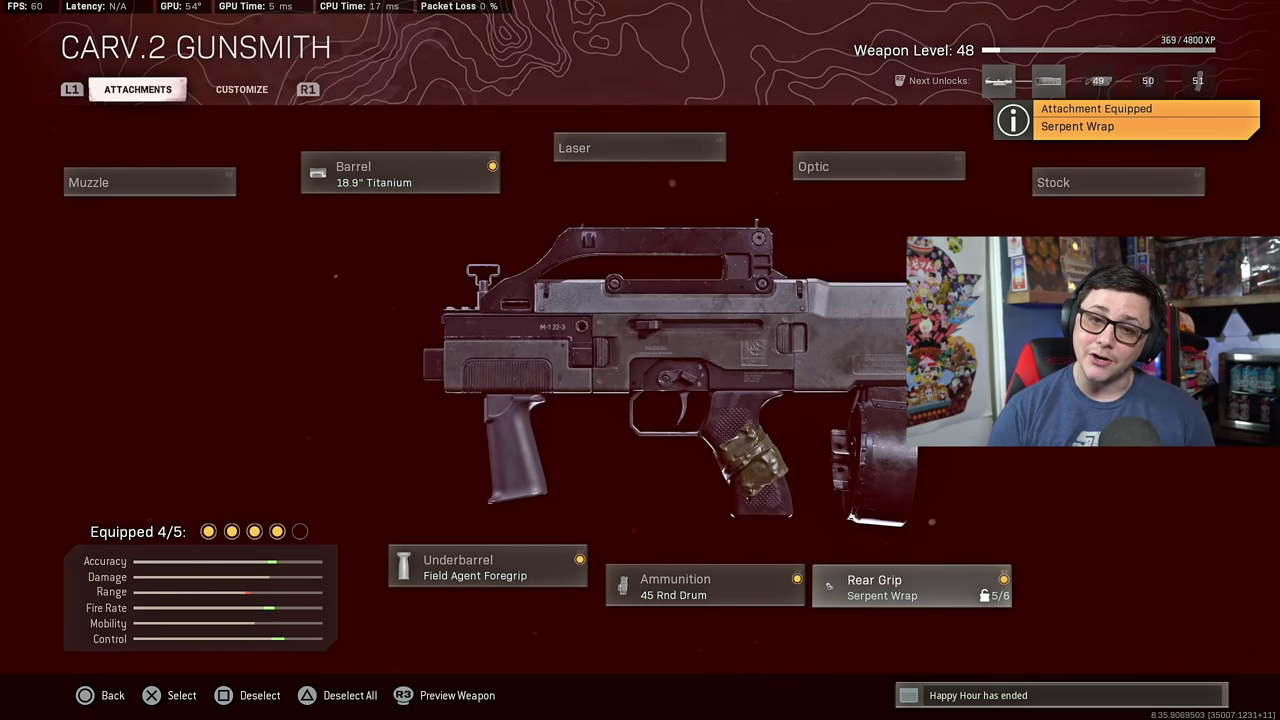
- Look through the CARV.2's stock attachments and equip the SAS Combat Stock
key("Up")
key("Right")
key("Return")
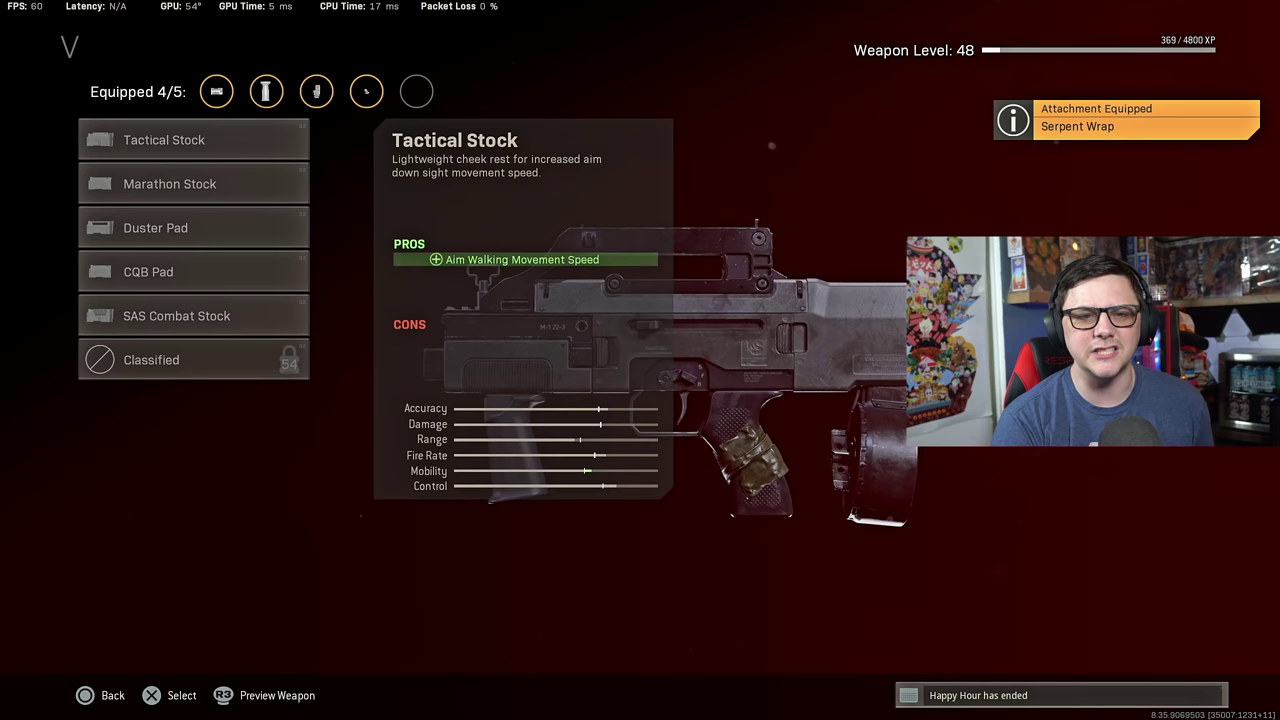
key("Down")
key("Down")
key("Down")
key("Down")
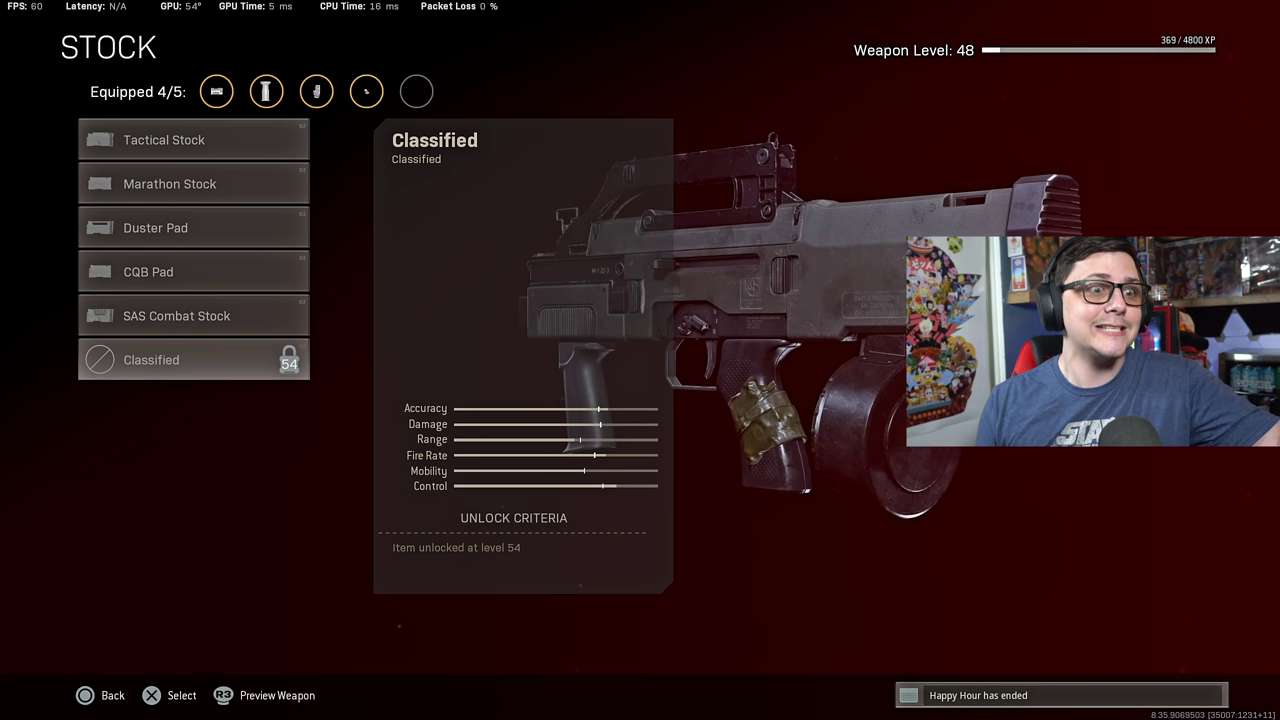
key("Up")
key("Return")
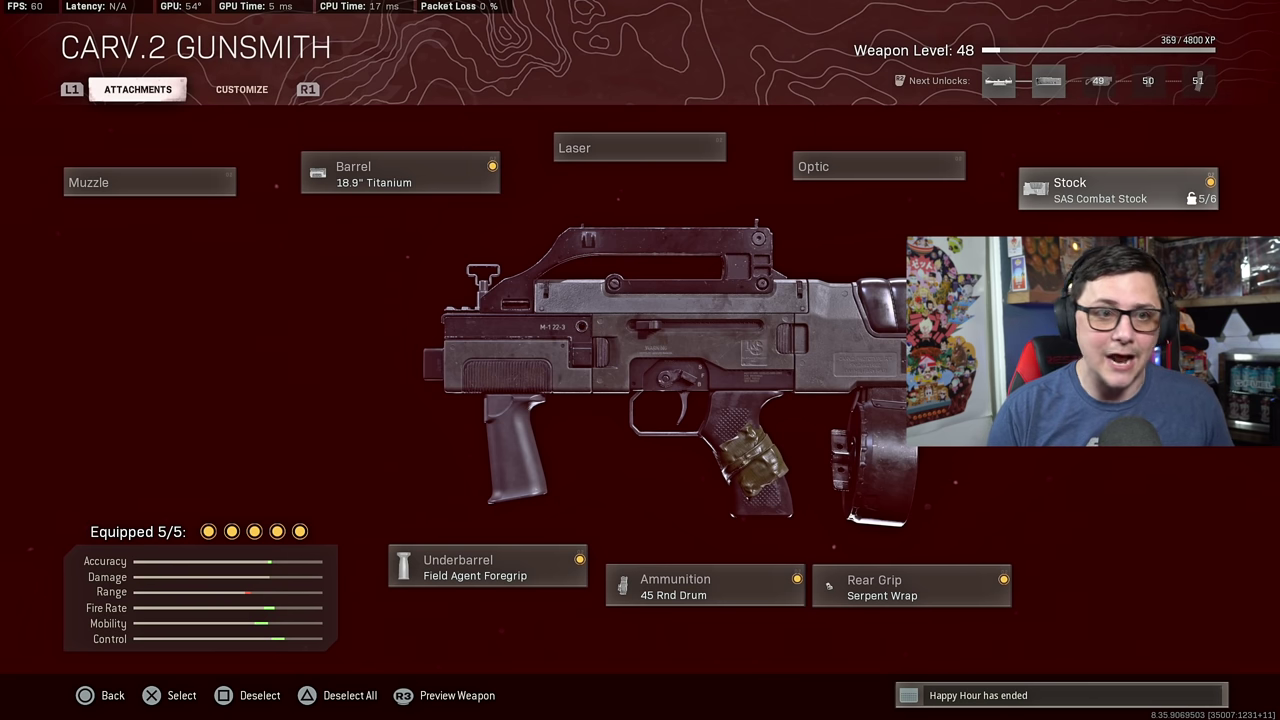
- Remove the Field Agent Foregrip from the underbarrel and equip the Agency Silencer on the CARV.2's muzzle instead
left_click(149, 182)
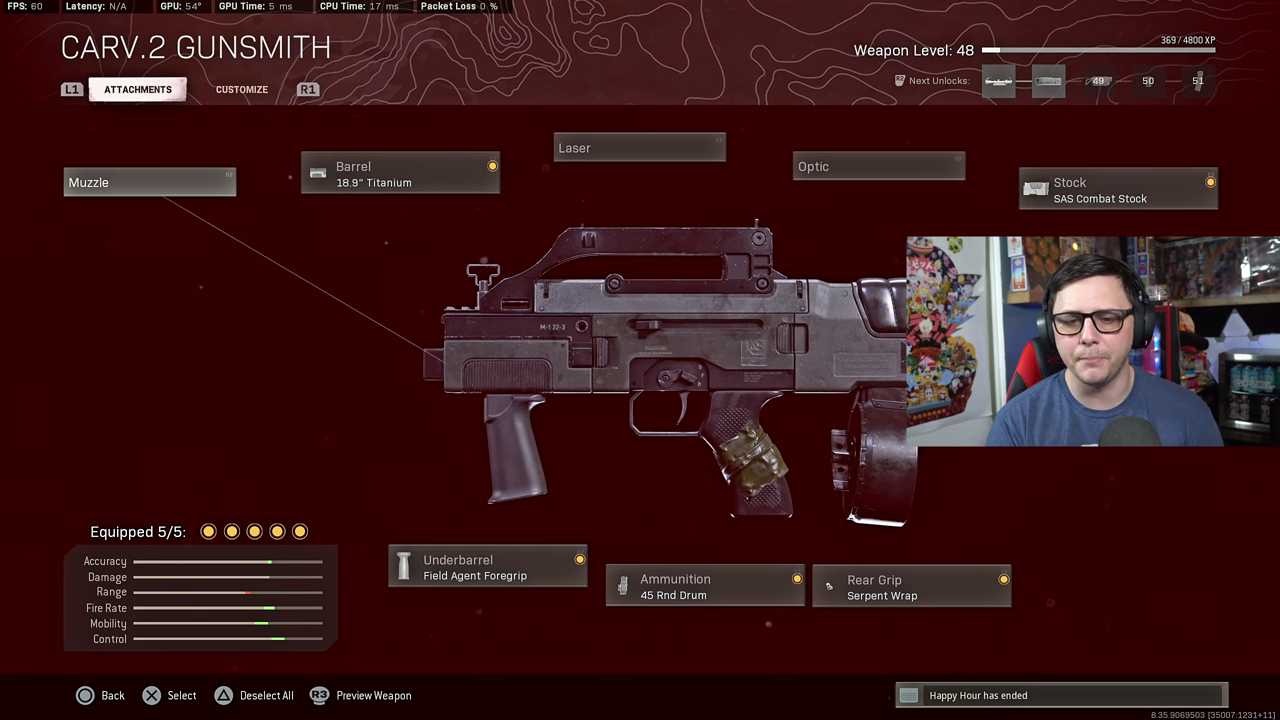
left_click(487, 567)
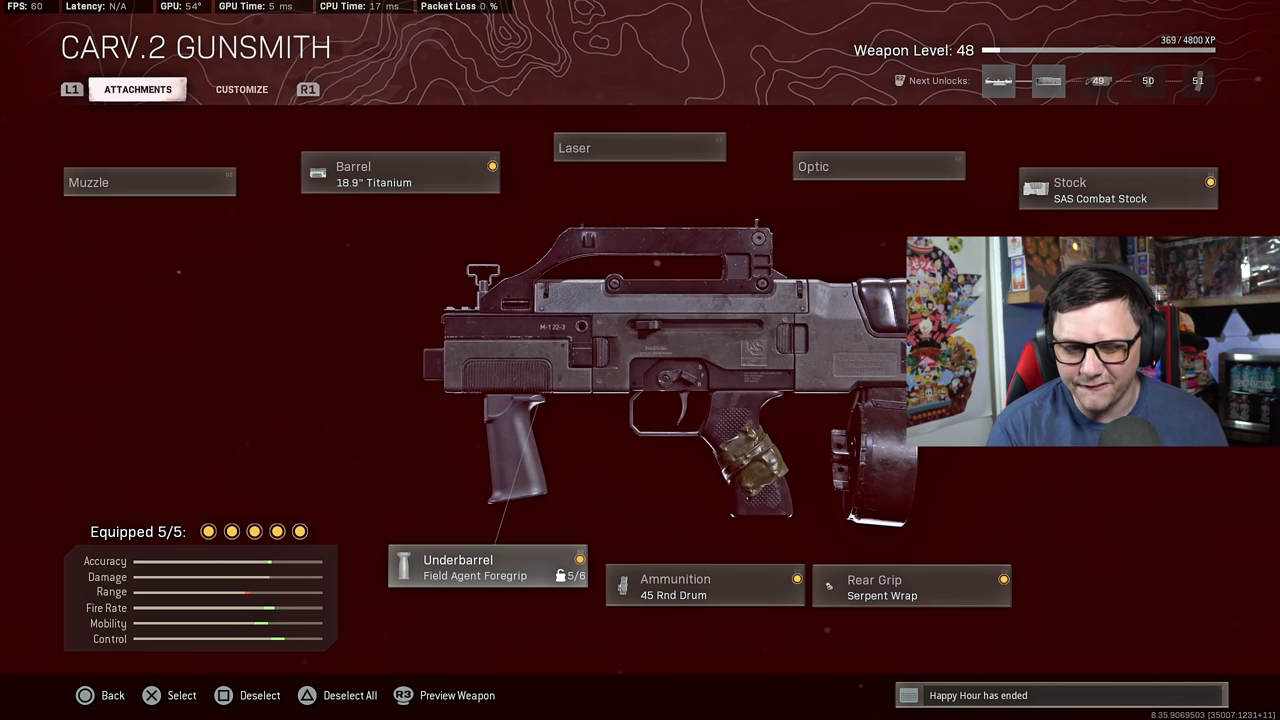
key("Delete")
left_click(149, 182)
left_click(157, 363)
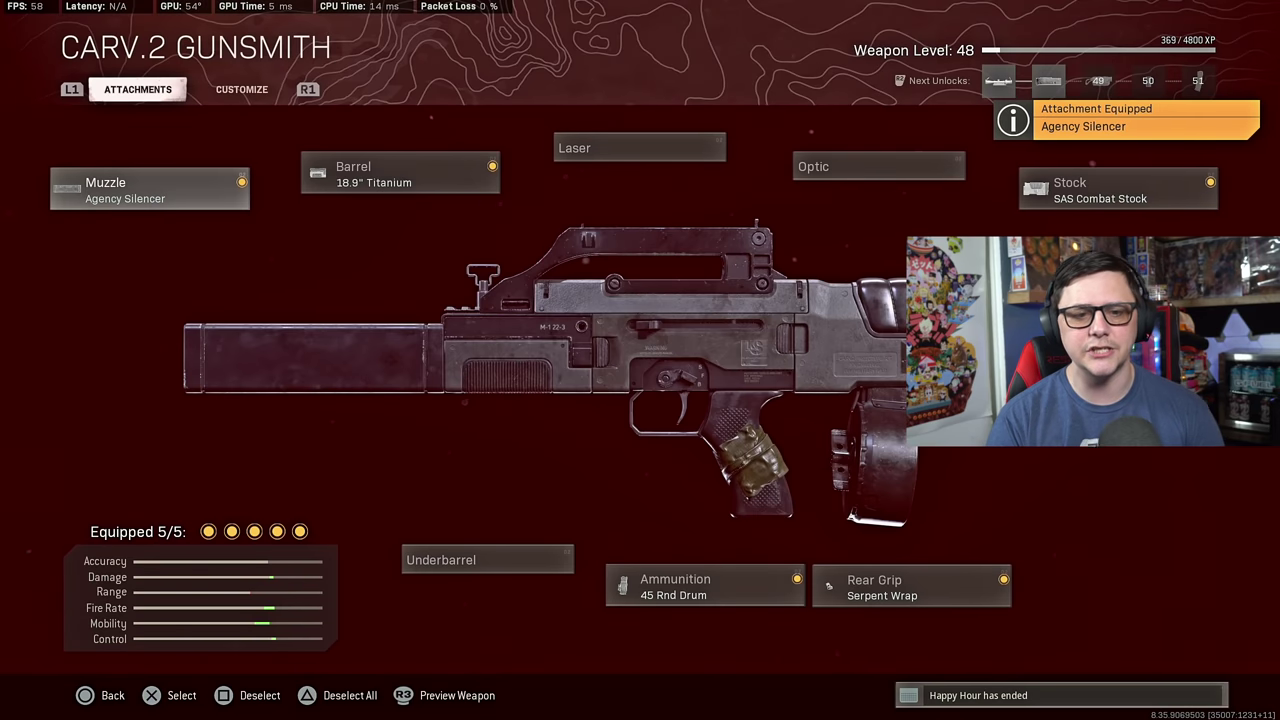